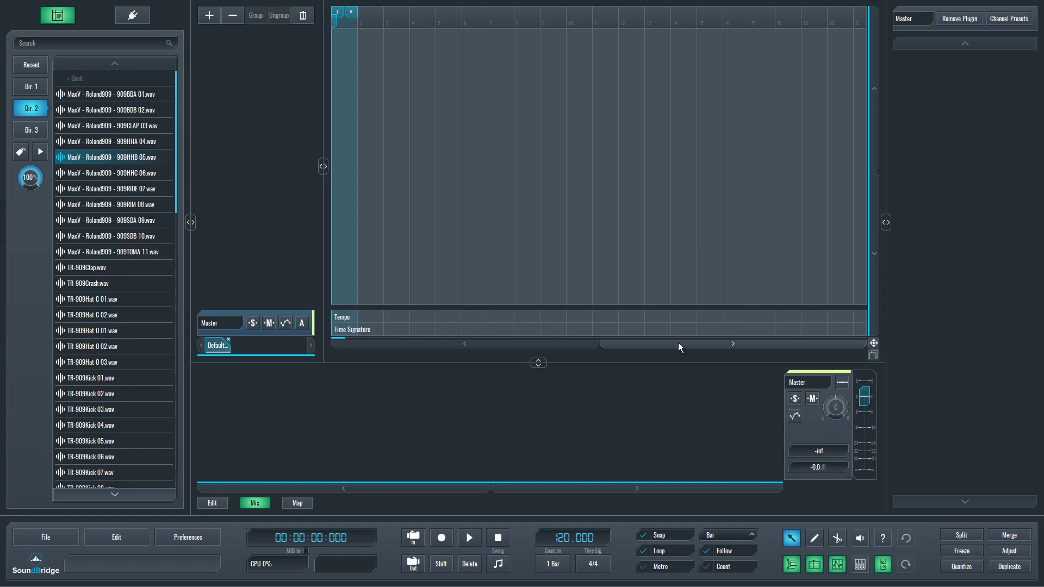
Step: Set the project tempo to 128 BPM
scroll(571, 531, "up", 7)
scroll(573, 523, "up", 1)
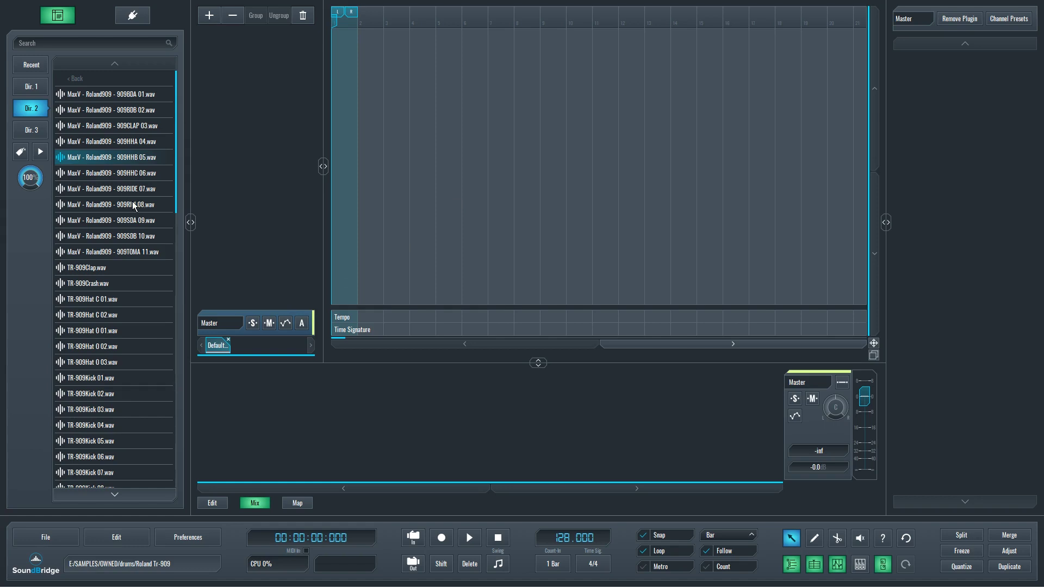
Step: Audition the 909SDB 10 and 909SDA 09 snares and add MaxV - Roland909 - 909SDB 10.wav to the arrangement as a new track at bar 1
left_click(144, 237)
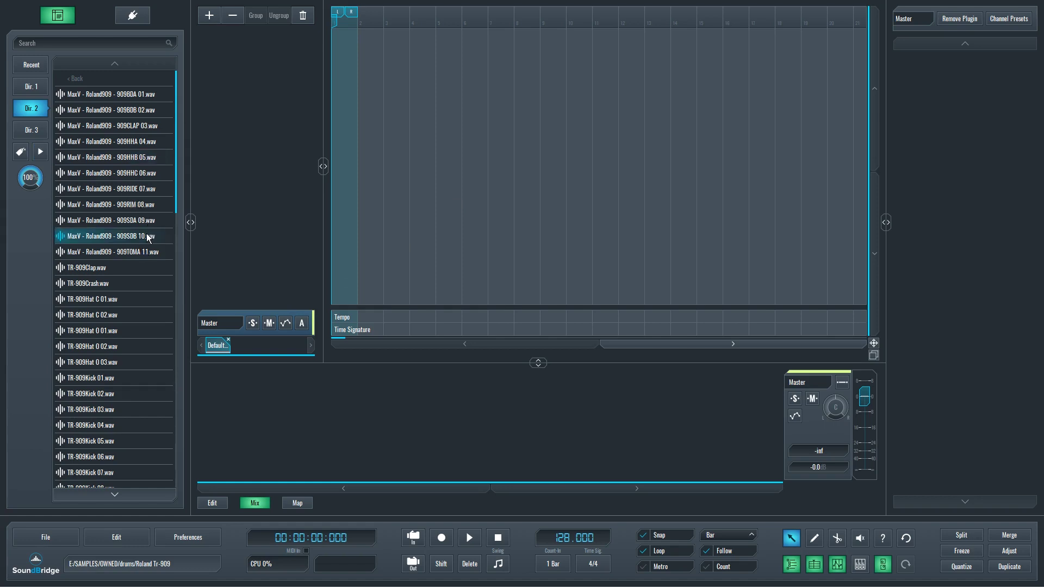
key("Up")
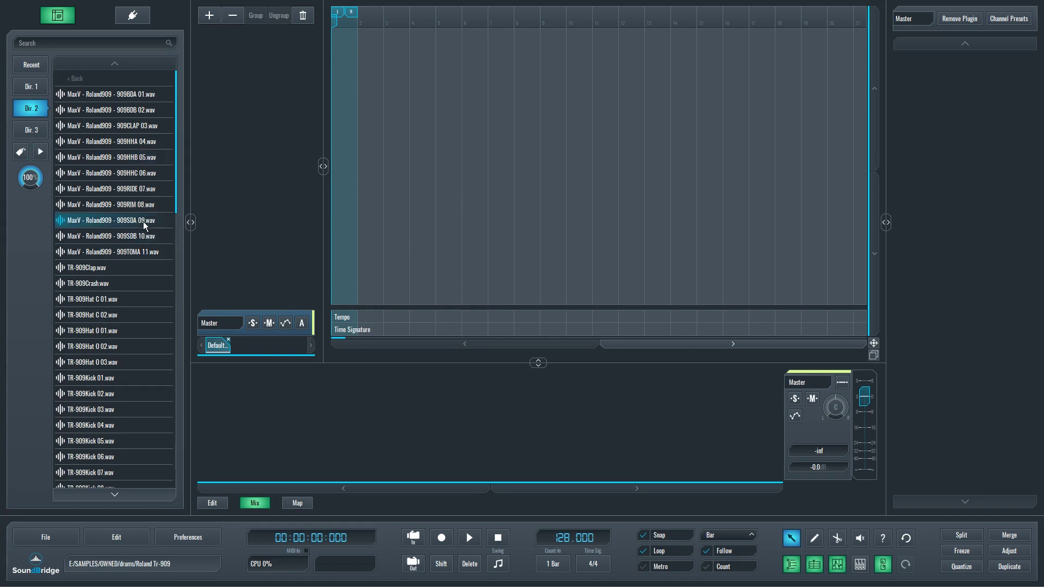
left_click(140, 236)
left_click_drag(129, 237, 280, 90)
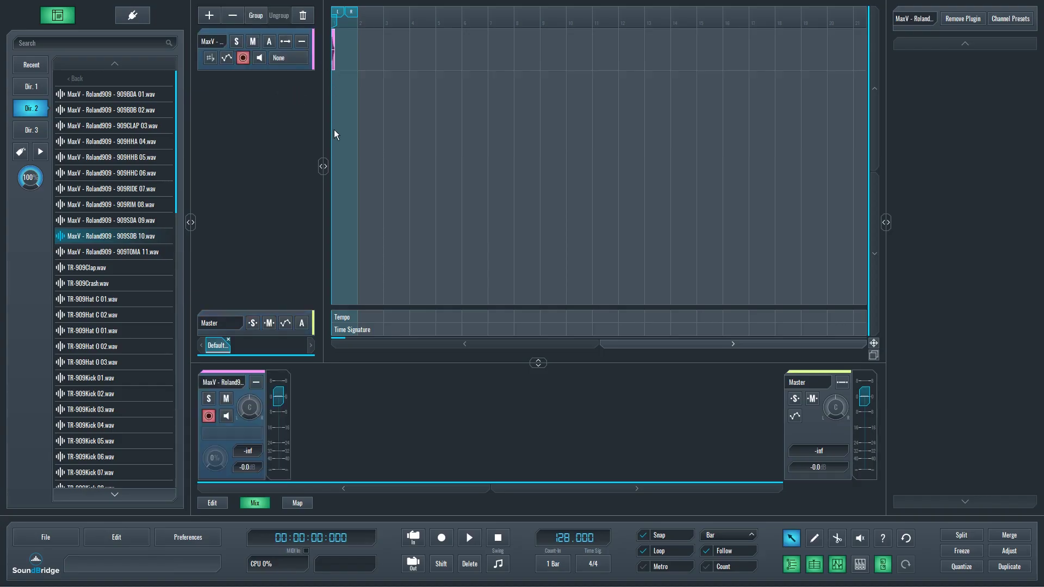
Step: Select the snare clip at the start of bar 1 and set the snap grid to 1/16
scroll(343, 126, "up", 8)
scroll(358, 129, "up", 2)
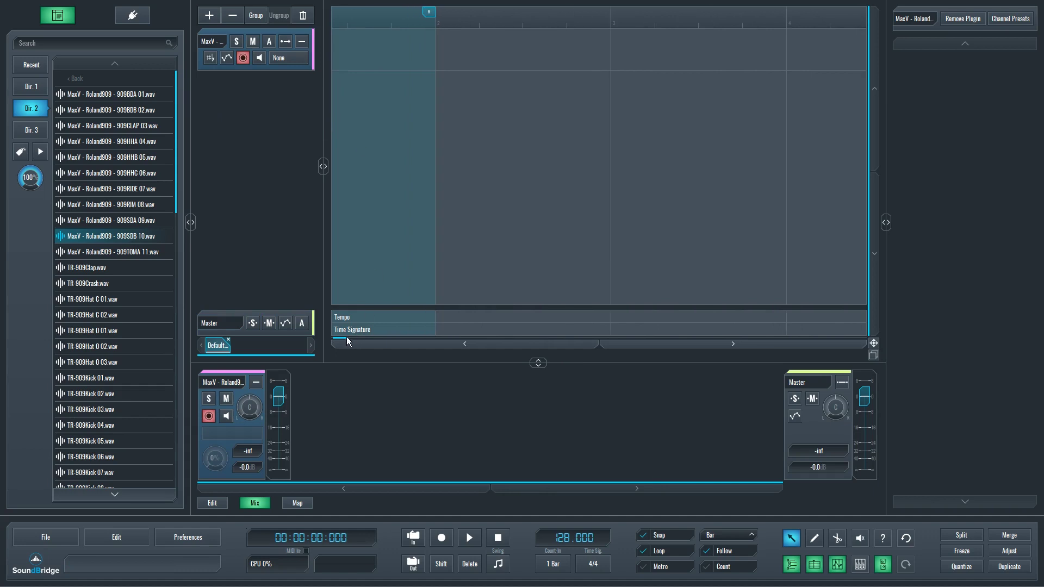
left_click_drag(339, 338, 297, 337)
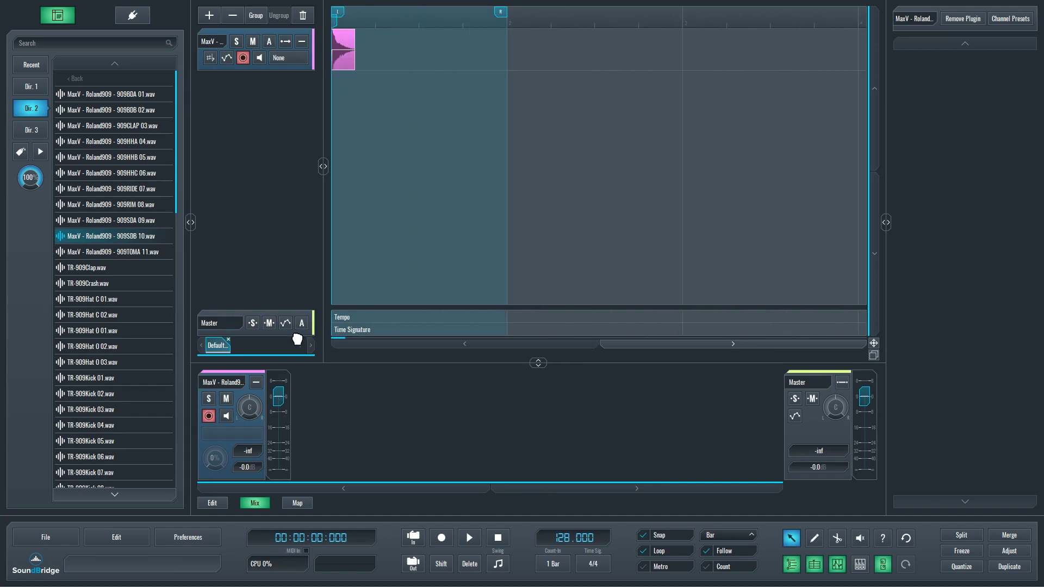
left_click(337, 70)
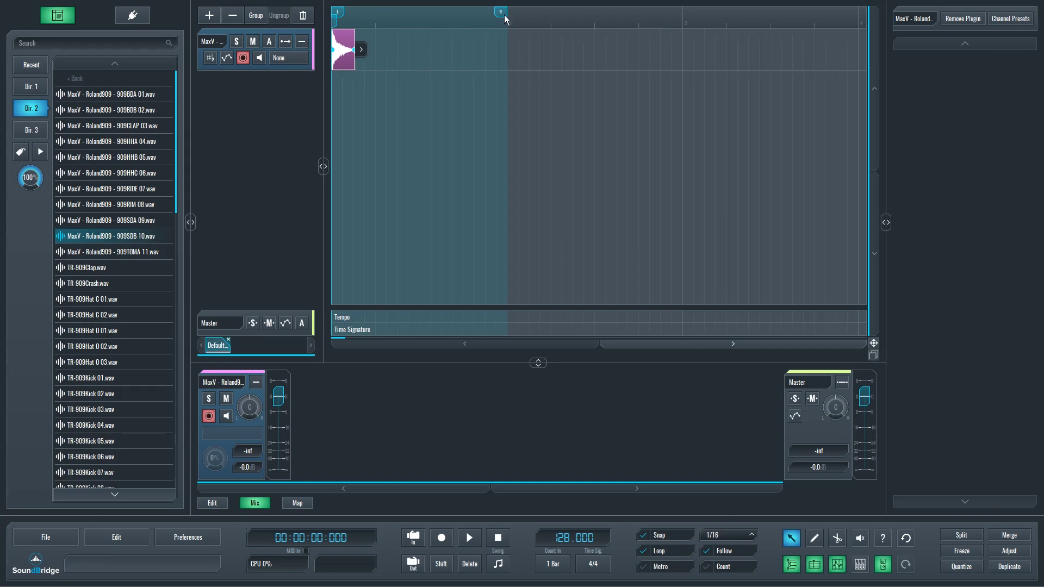
Step: Extend the loop region from bar 1 to the start of bar 17 so it spans 16 bars
left_click_drag(504, 14, 797, 11)
scroll(535, 122, "down", 5)
scroll(521, 130, "down", 2)
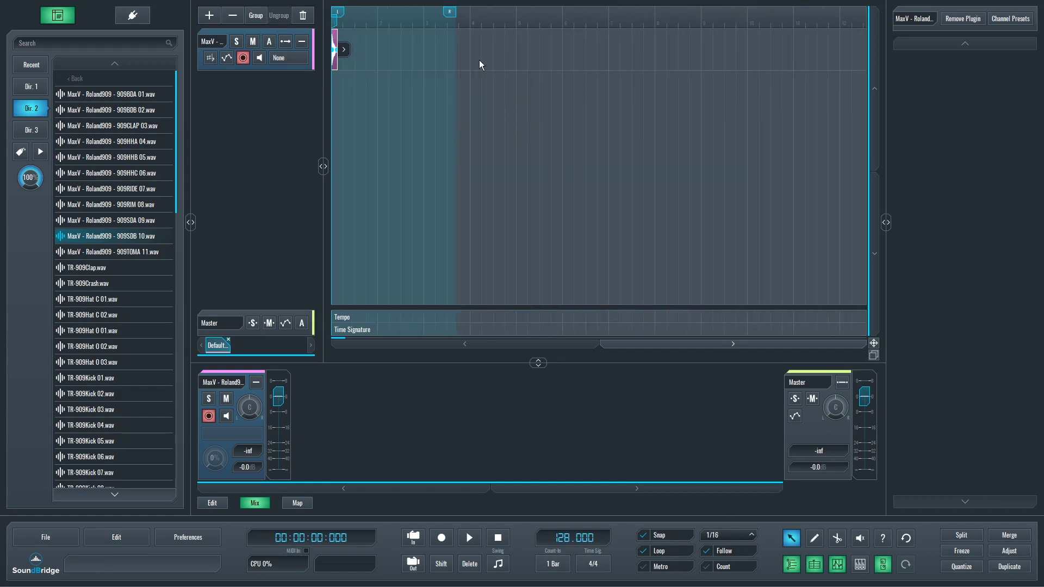
left_click_drag(452, 11, 647, 26)
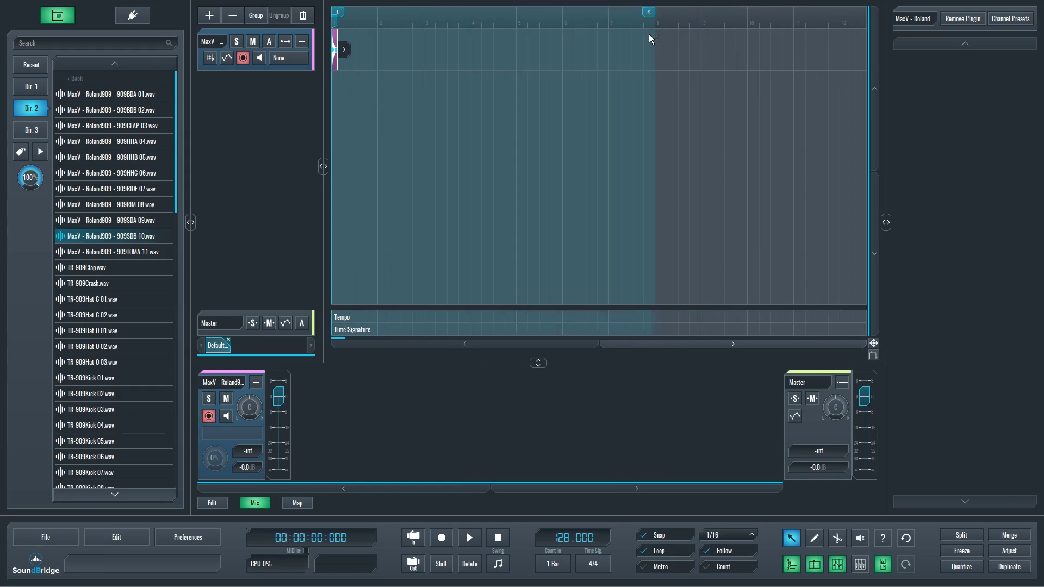
scroll(638, 114, "down", 3)
left_click_drag(464, 13, 640, 17)
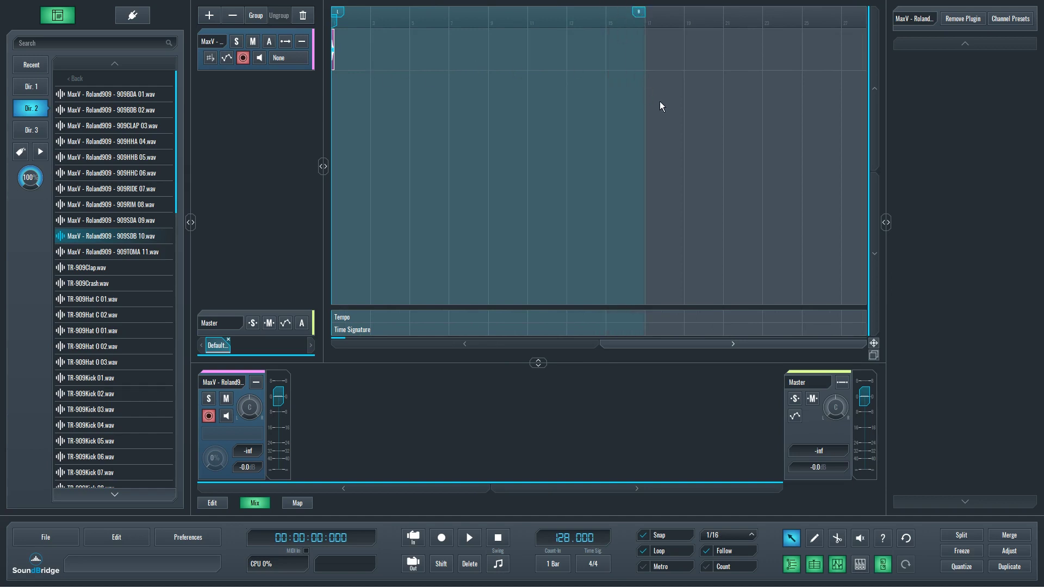
scroll(660, 100, "up", 5)
left_click_drag(618, 15, 618, 16)
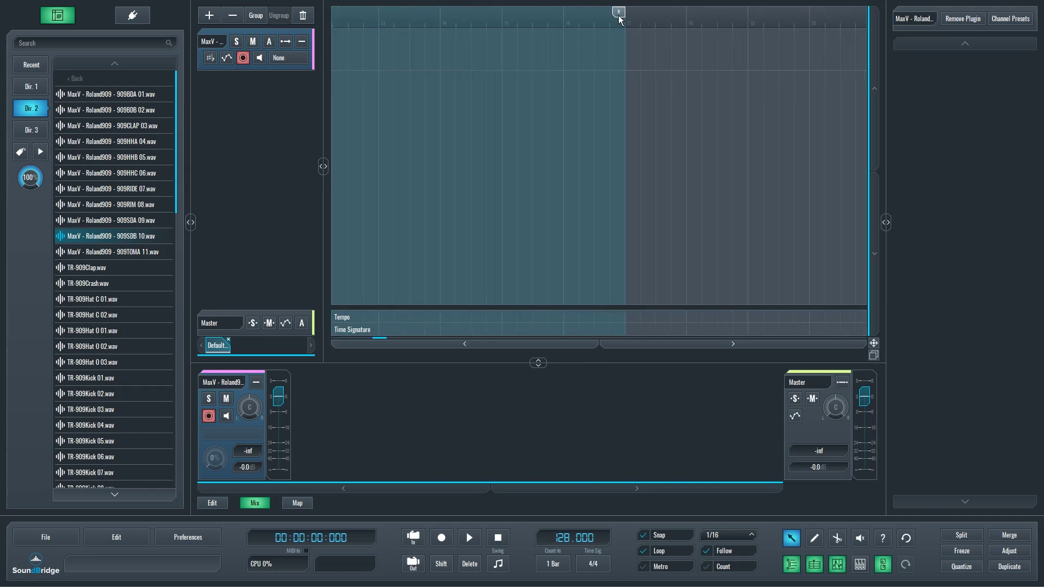
scroll(583, 117, "down", 5)
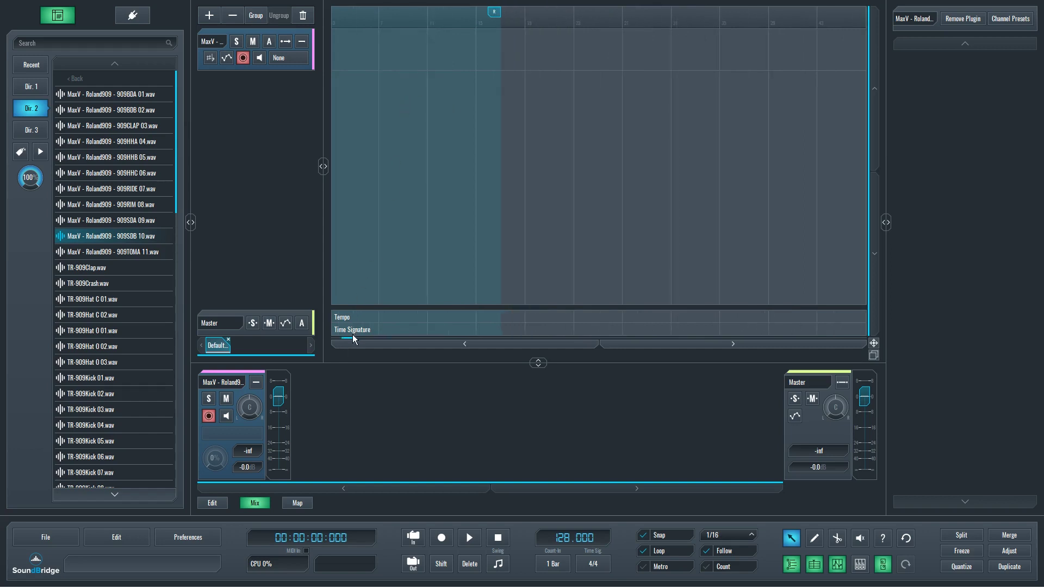
left_click_drag(350, 337, 301, 308)
Step: Copy the snare clip, place the copy on beat 2 of bar 1, and check the timing by playing it
scroll(340, 95, "up", 6)
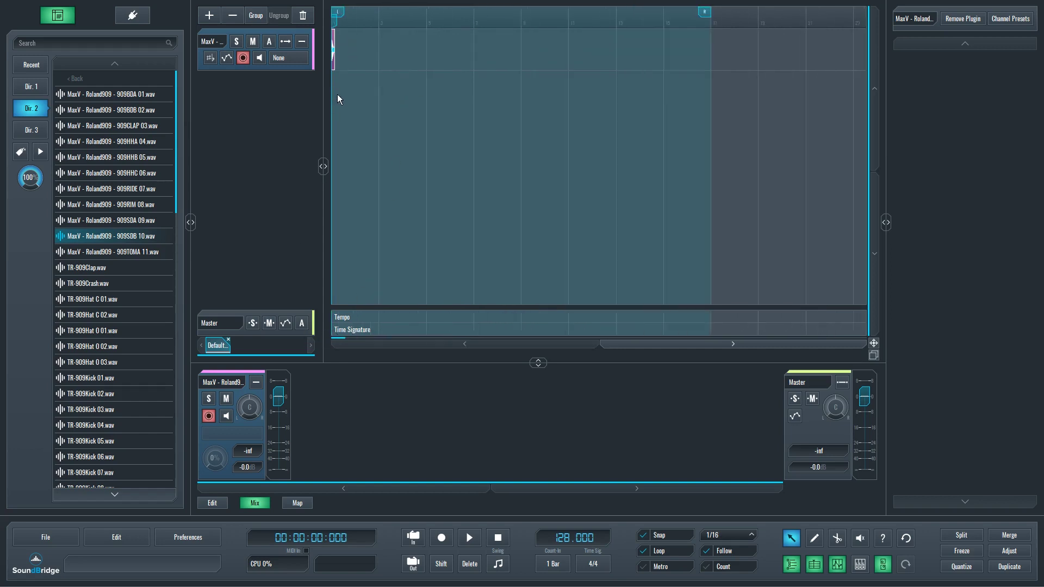
left_click_drag(342, 338, 319, 228)
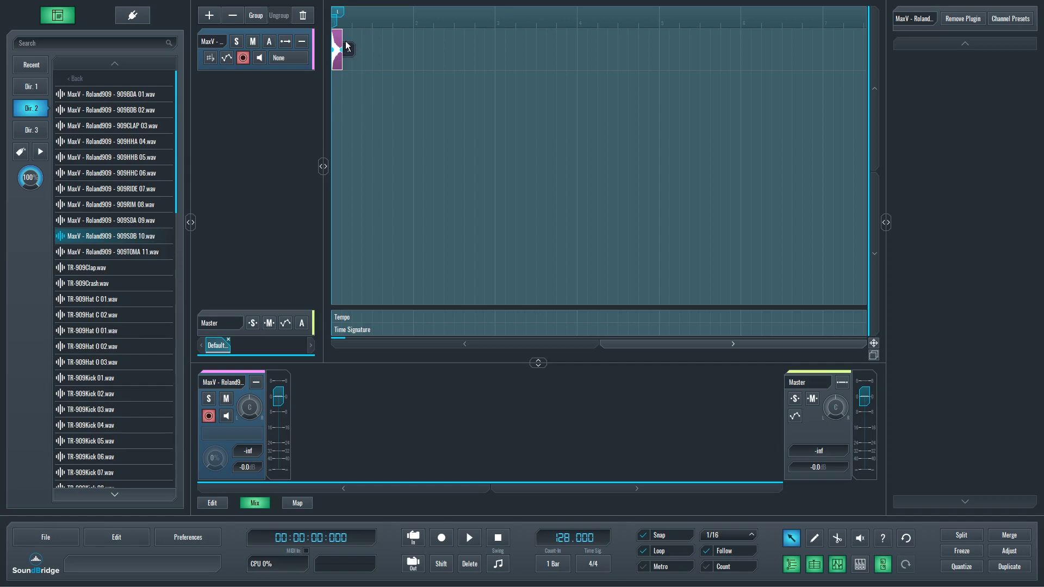
left_click_drag(338, 38, 419, 49)
scroll(476, 63, "down", 6)
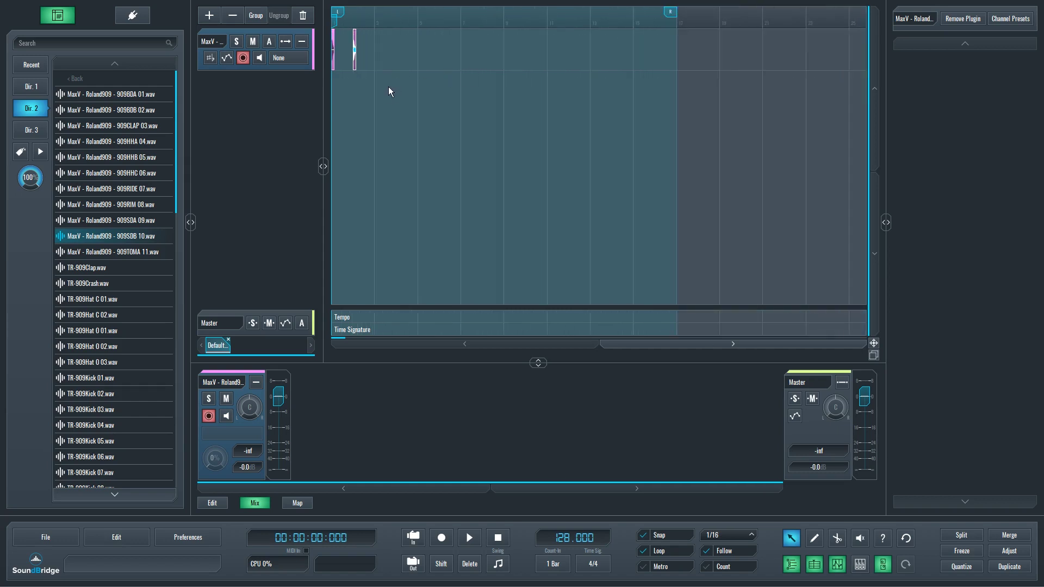
key("space")
key("space")
scroll(337, 81, "up", 3)
scroll(337, 85, "up", 2)
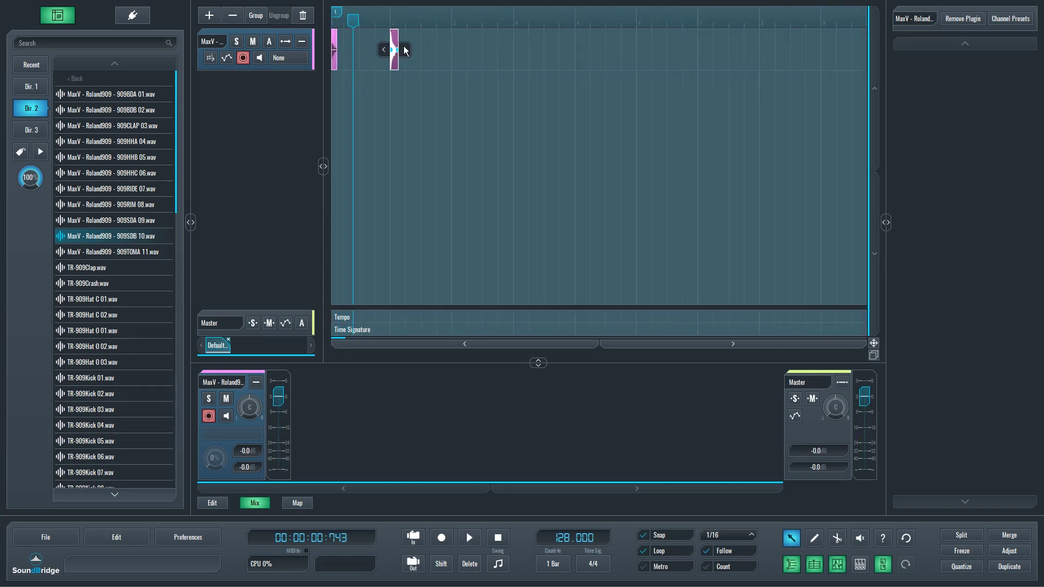
left_click_drag(396, 47, 351, 37)
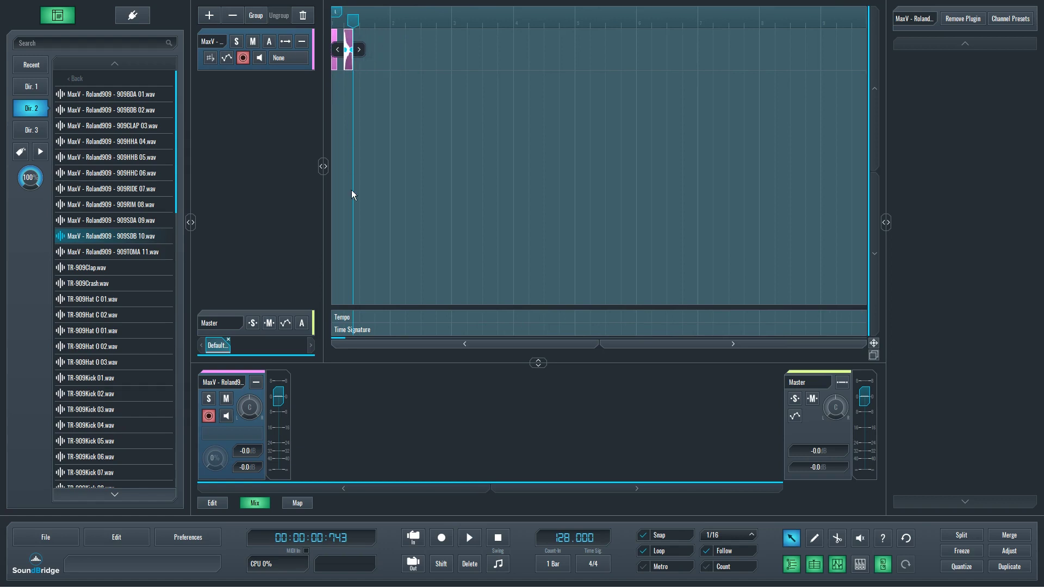
key("space")
key("space")
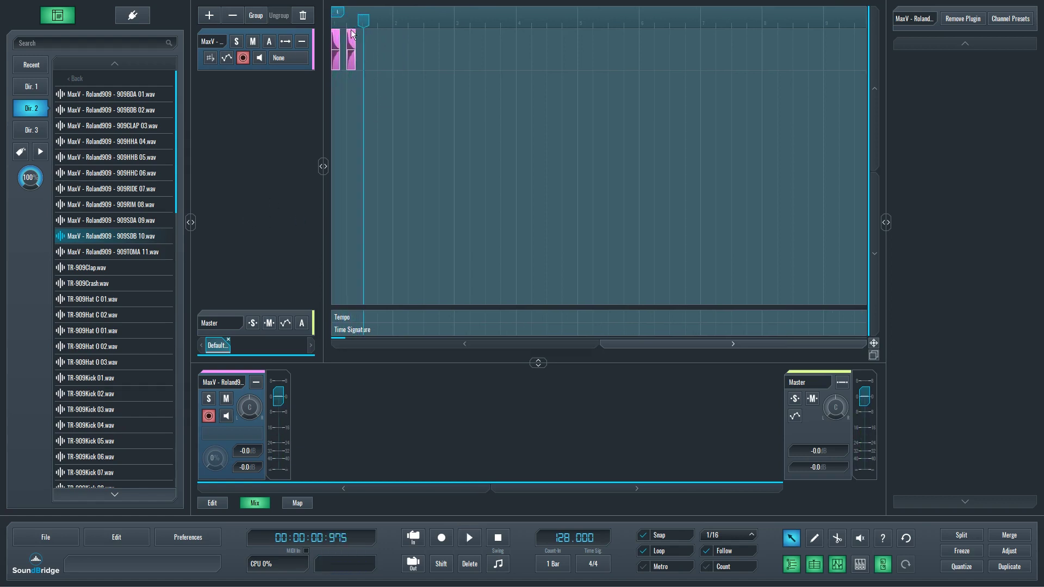
Step: Copy the snare clip to beat 3 of bar 1 and place two further copies before the bar ends, making a five-hit pattern
left_click_drag(351, 38, 365, 37)
key("space")
key("space")
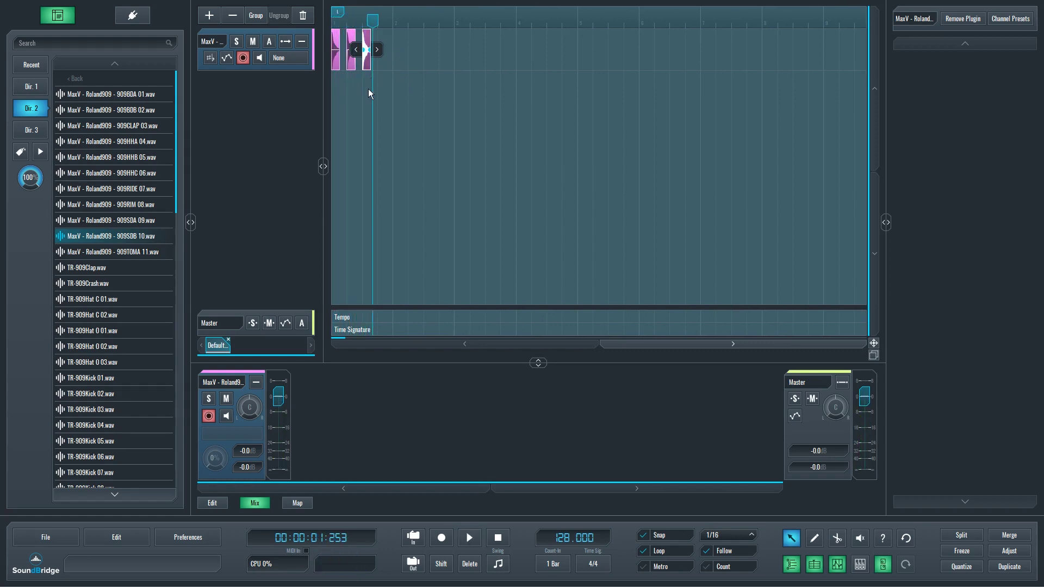
scroll(368, 89, "up", 3)
left_click_drag(369, 40, 440, 49)
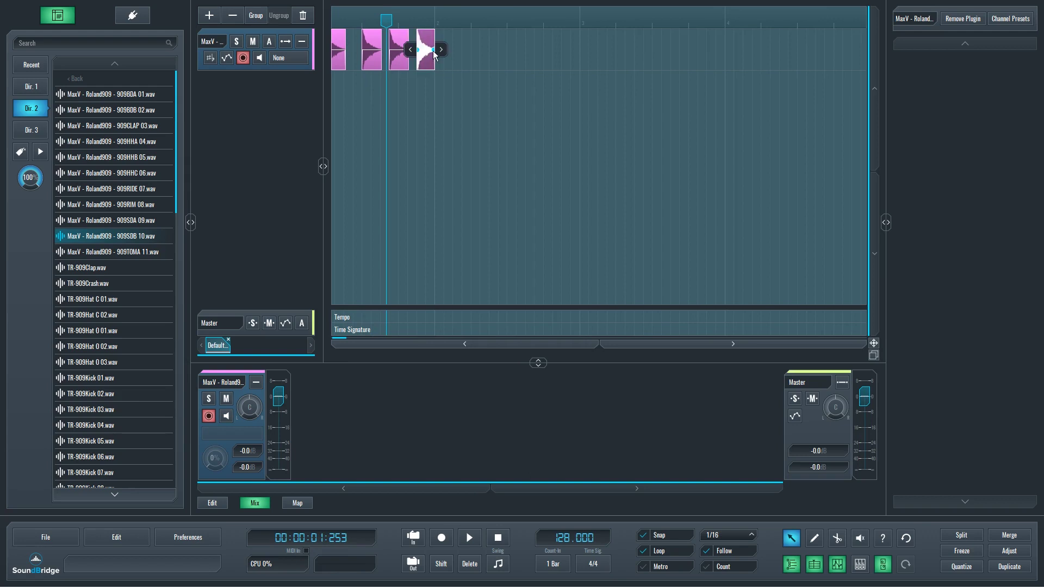
left_click_drag(429, 55, 429, 56)
Step: Play the one-bar snare pattern from the start of the timeline
scroll(420, 106, "down", 2)
left_click_drag(374, 23, 332, 23)
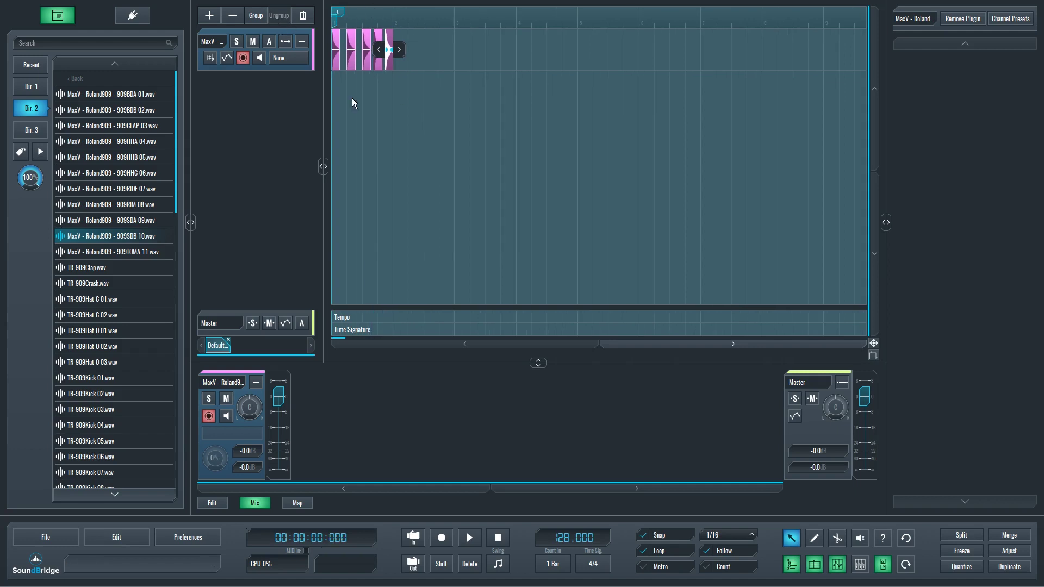
key("space")
Step: Stop playback and add a short fade-out to the end of the last snare clip in bar 1
scroll(397, 111, "up", 3)
scroll(407, 116, "up", 2)
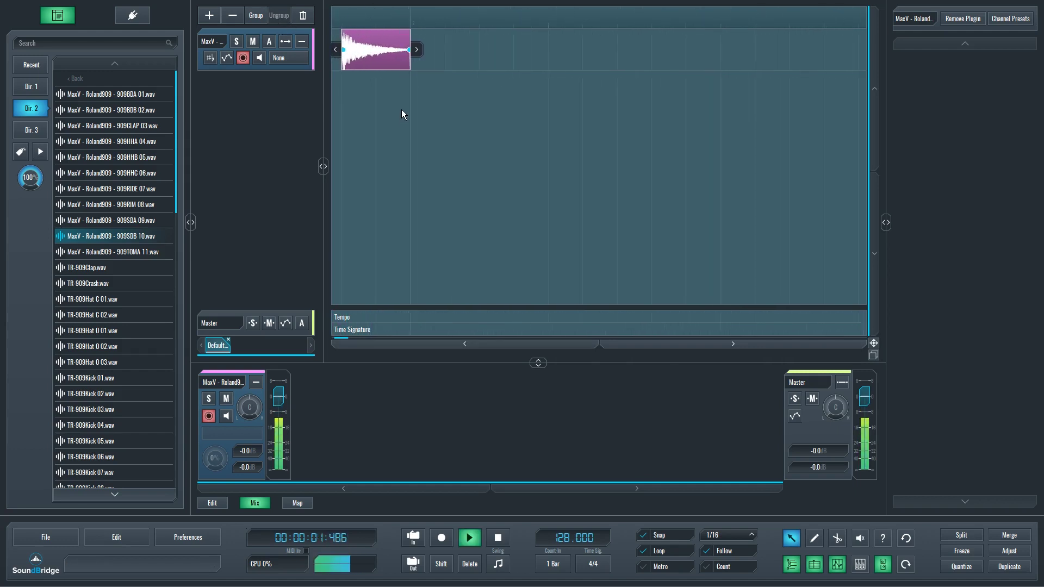
key("space")
left_click_drag(408, 50, 408, 51)
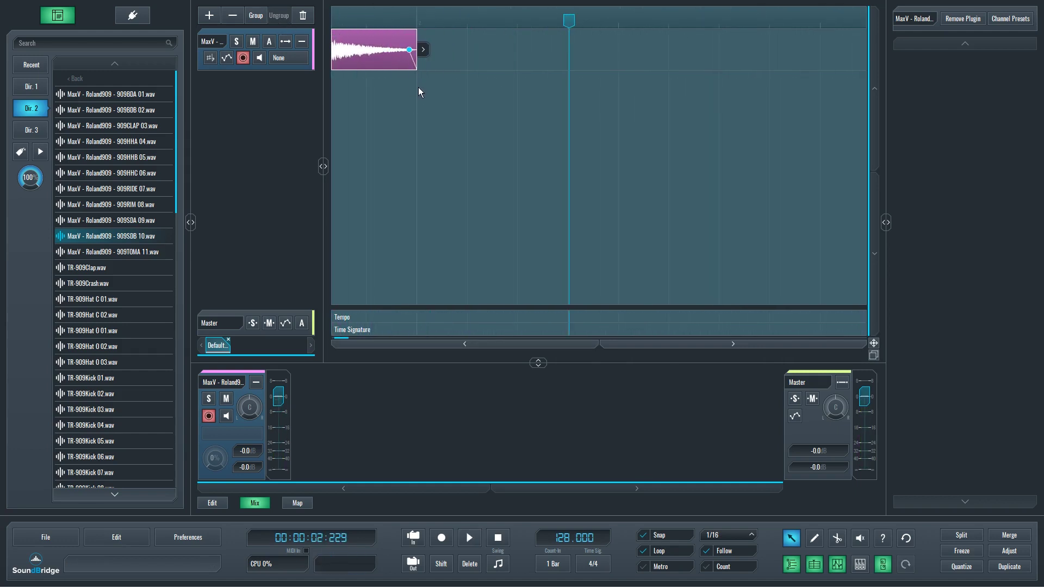
Step: Select the five snare clips in bar 1 and duplicate them seven times to fill eight bars
scroll(412, 102, "down", 6)
left_click_drag(398, 86, 303, 42)
key("ctrl+d")
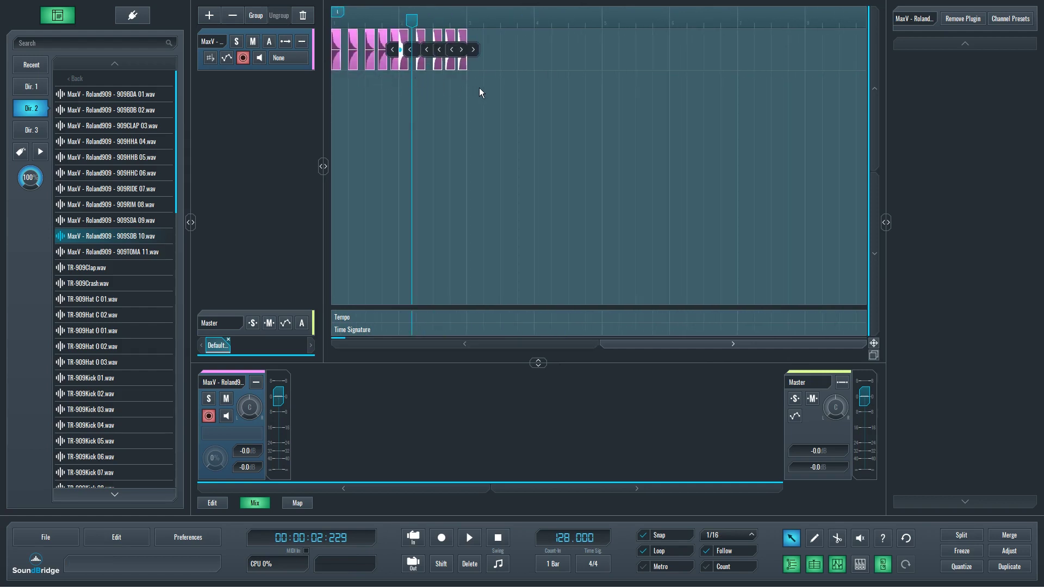
key("ctrl+d")
key("ctrl+d")
scroll(567, 116, "down", 5)
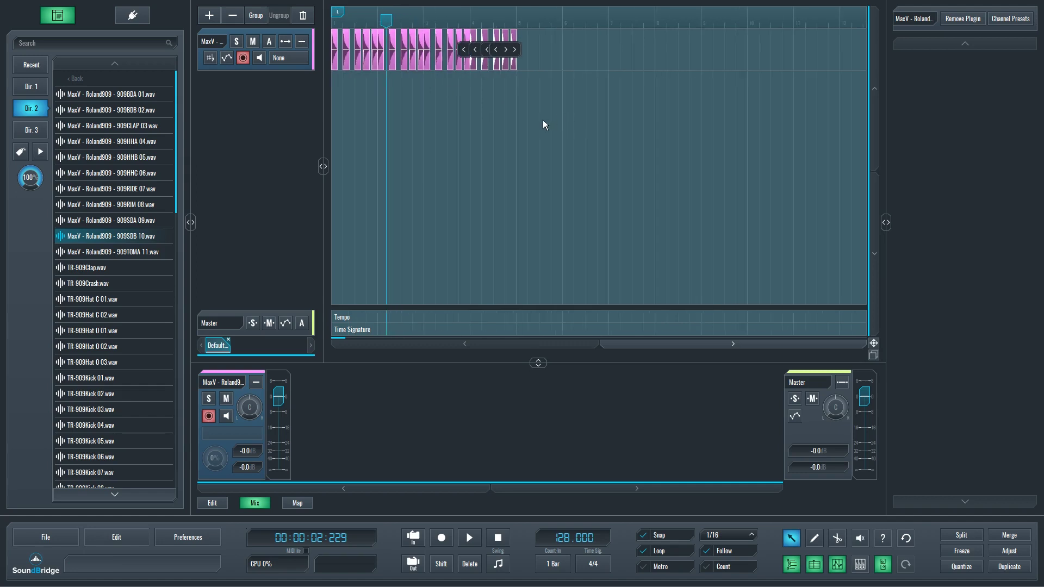
key("ctrl+d")
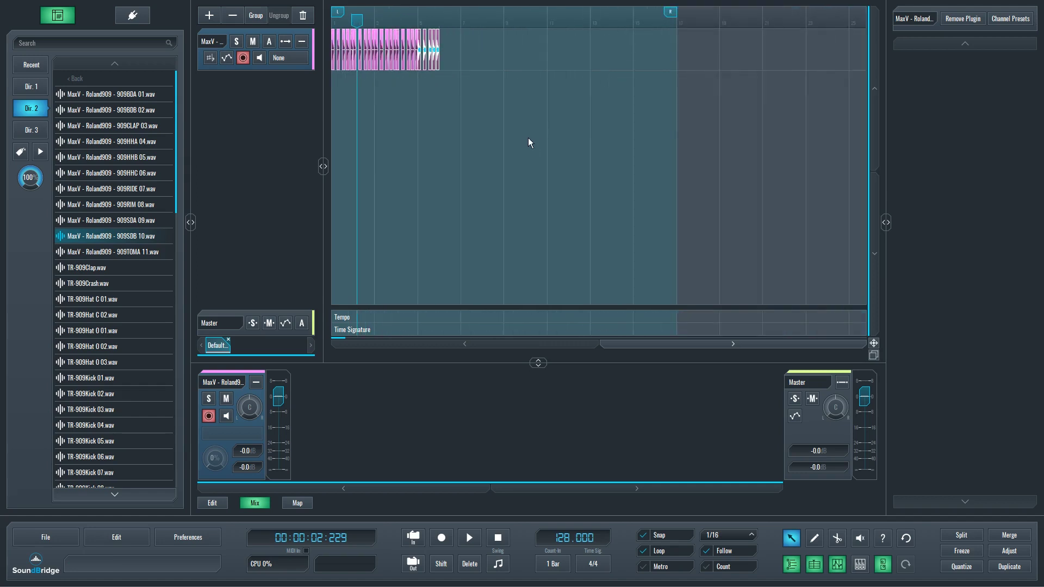
key("ctrl+d")
key("ctrl+d")
key("ctrl+d")
Step: Play the snare pattern and lower the snare track's gain to about -3.8 dB
key("space")
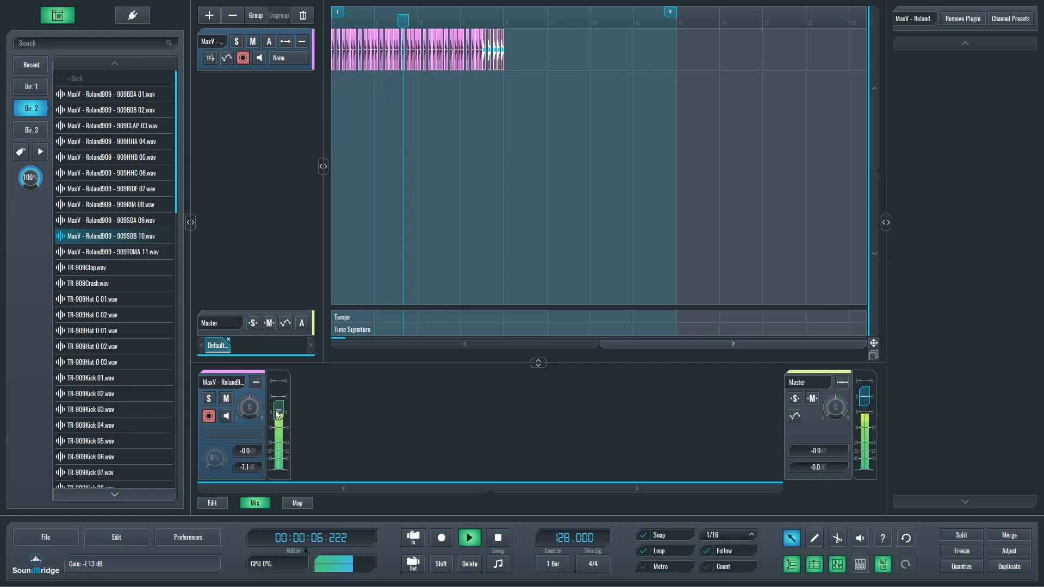
left_click_drag(278, 396, 281, 405)
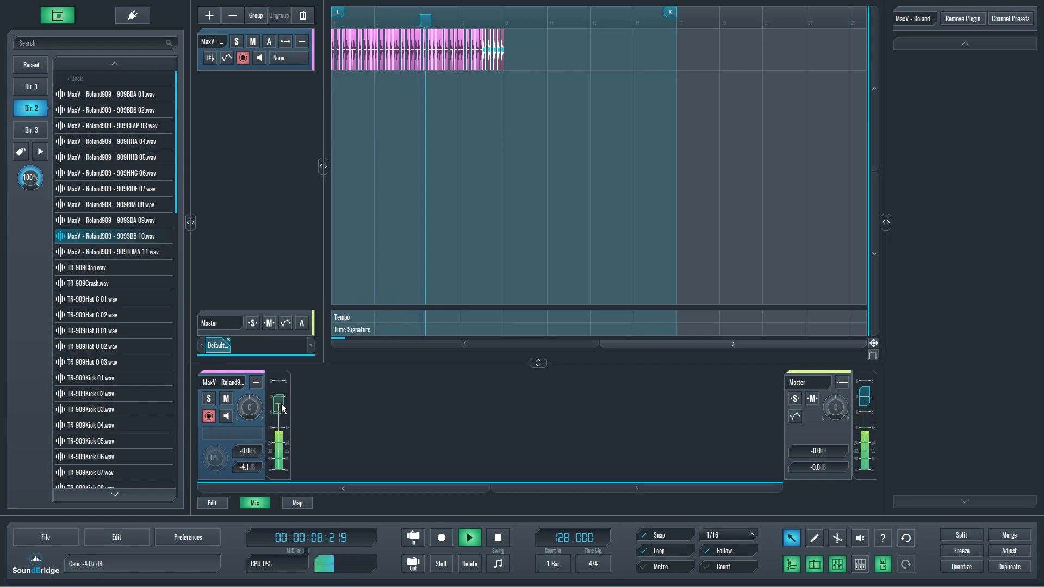
key("space")
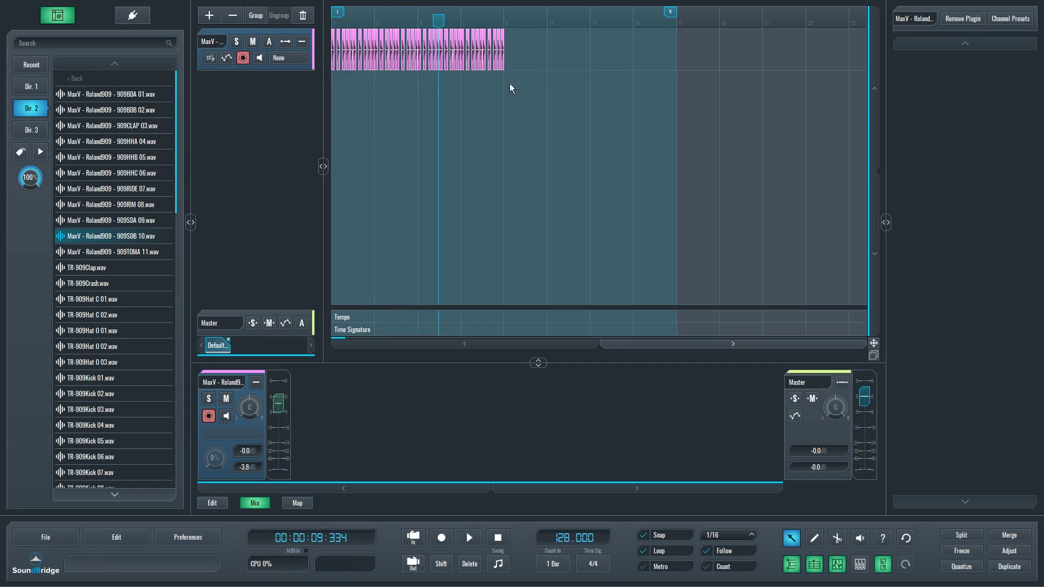
Step: Copy the last snare clip of bar 8 repeatedly to fill bar 9 with eight consecutive eighth-note hits
left_click(331, 73)
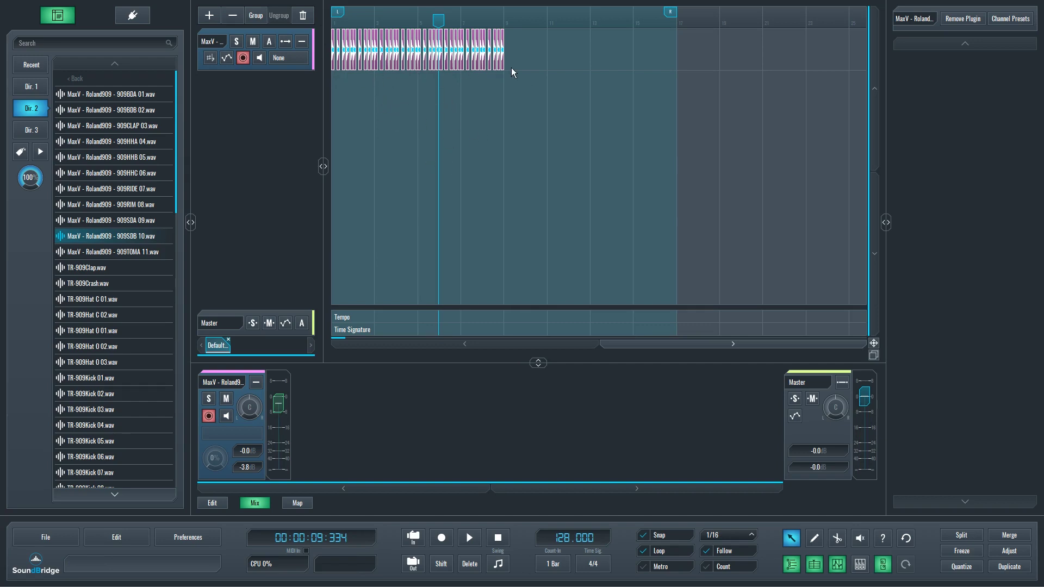
scroll(501, 80, "up", 3)
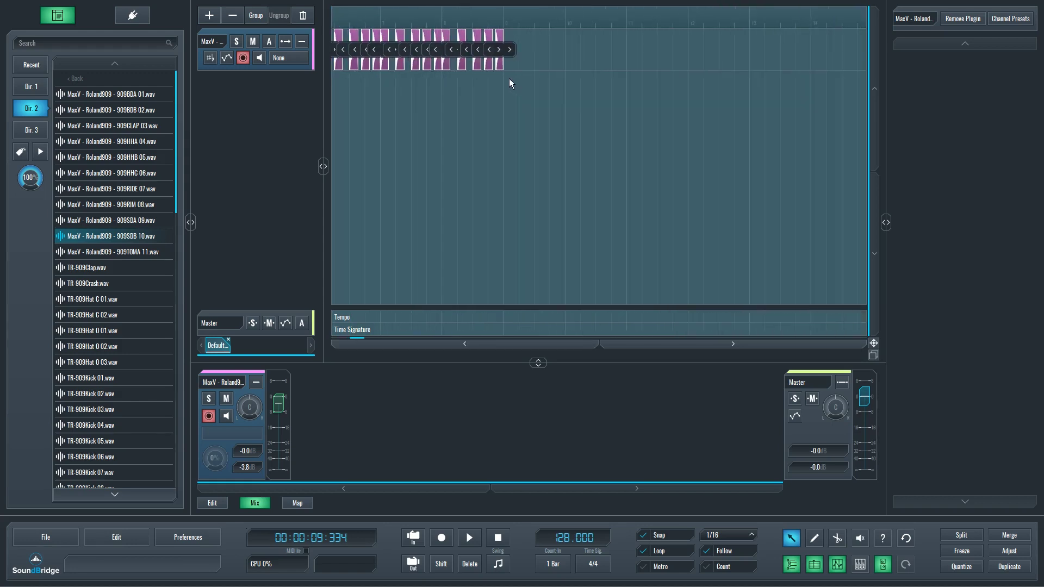
scroll(514, 81, "up", 5)
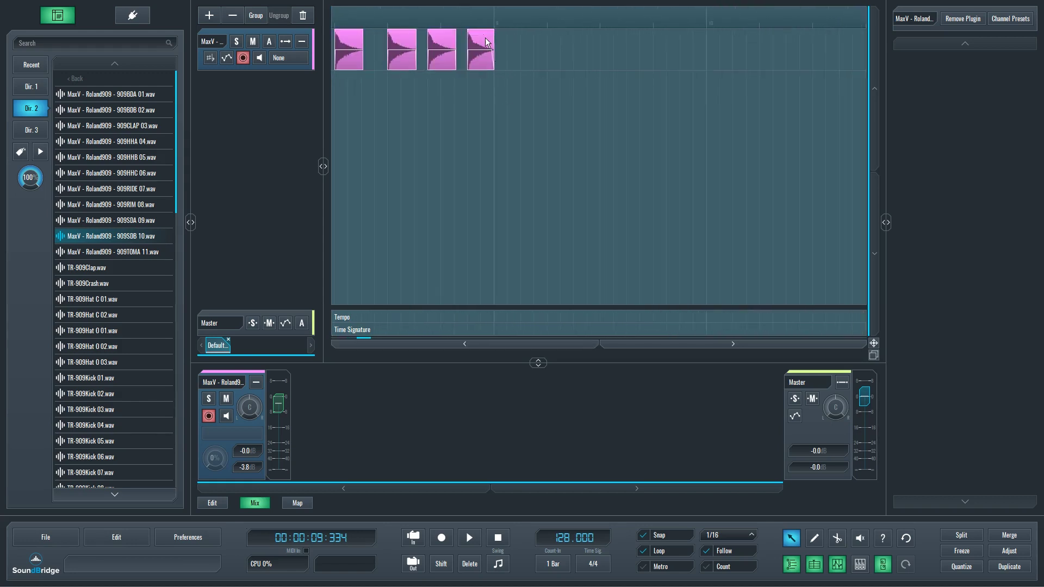
left_click_drag(479, 37, 504, 37)
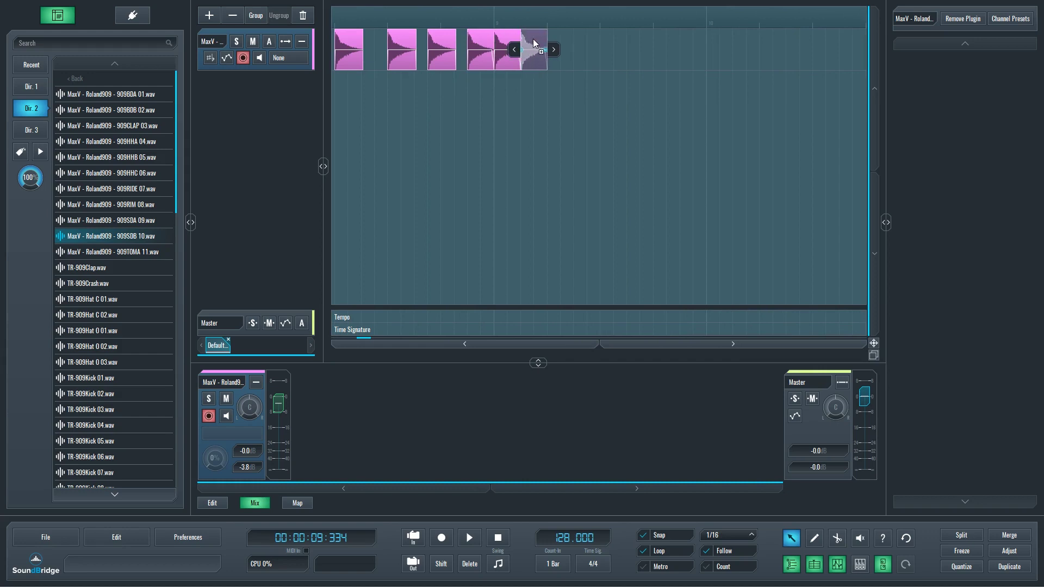
left_click_drag(535, 38, 560, 37)
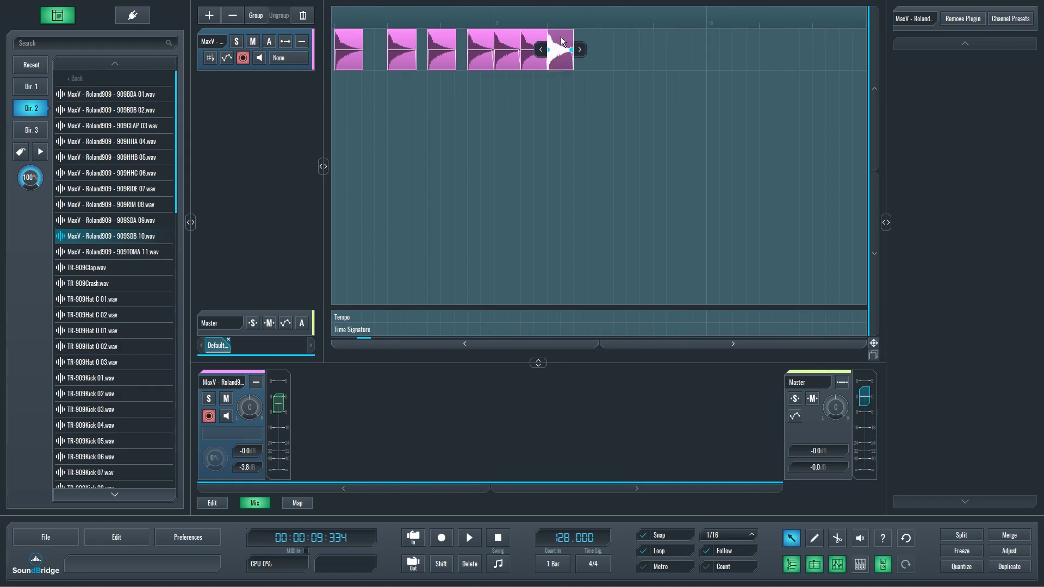
left_click(583, 35)
left_click(602, 37)
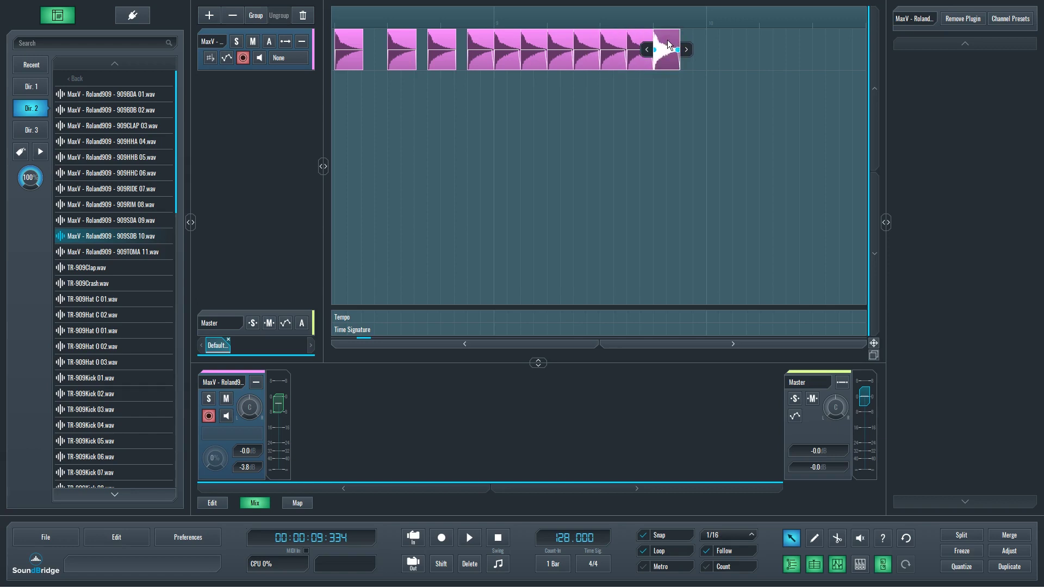
left_click(663, 39)
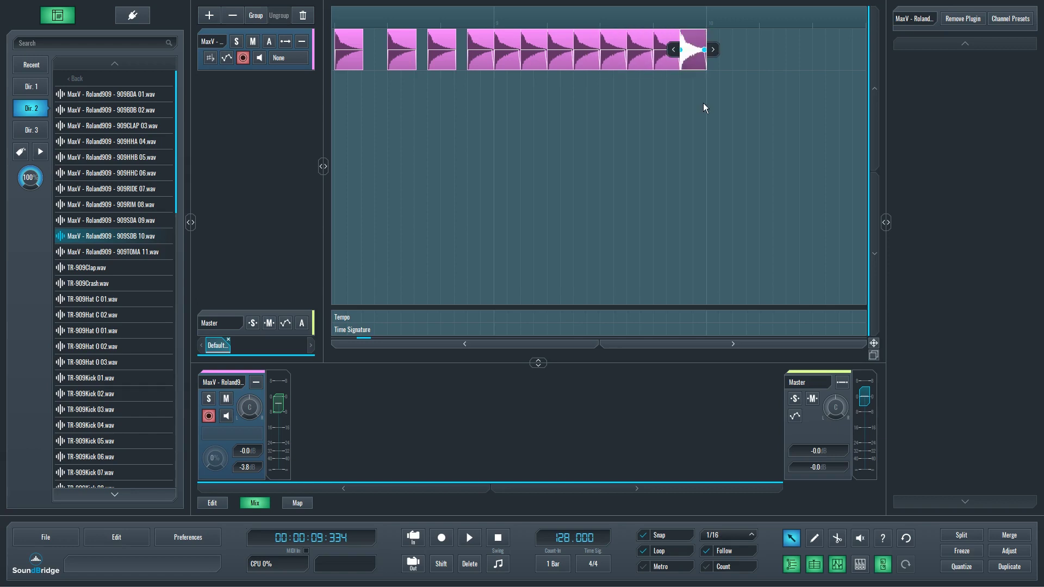
Step: Select the eight snare clips in bar 9 and duplicate them three times to fill bars 10 to 12
left_click_drag(700, 104, 507, 37)
key("ctrl+d")
key("ctrl+d")
scroll(594, 133, "down", 4)
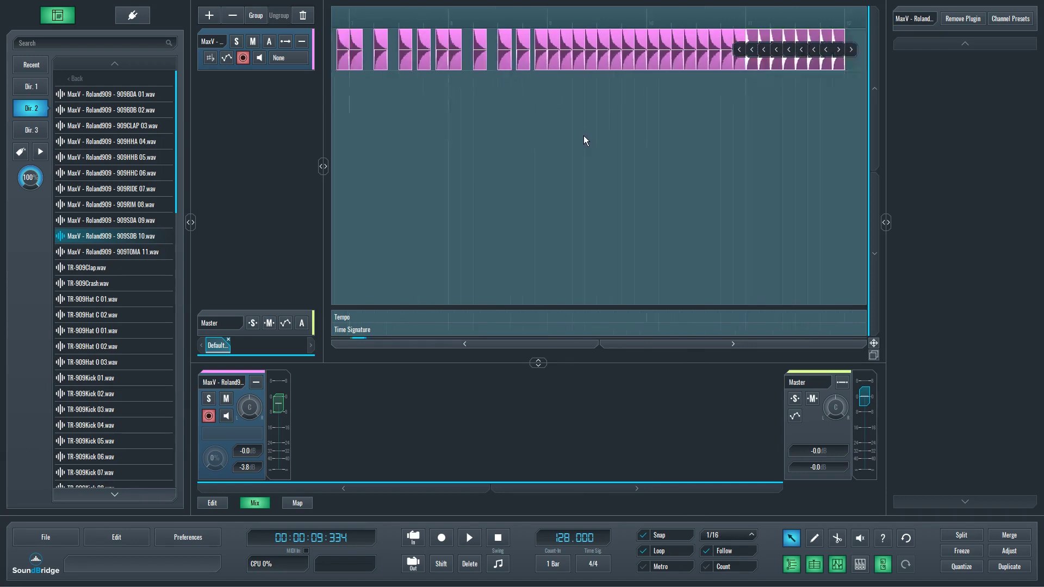
scroll(583, 135, "down", 4)
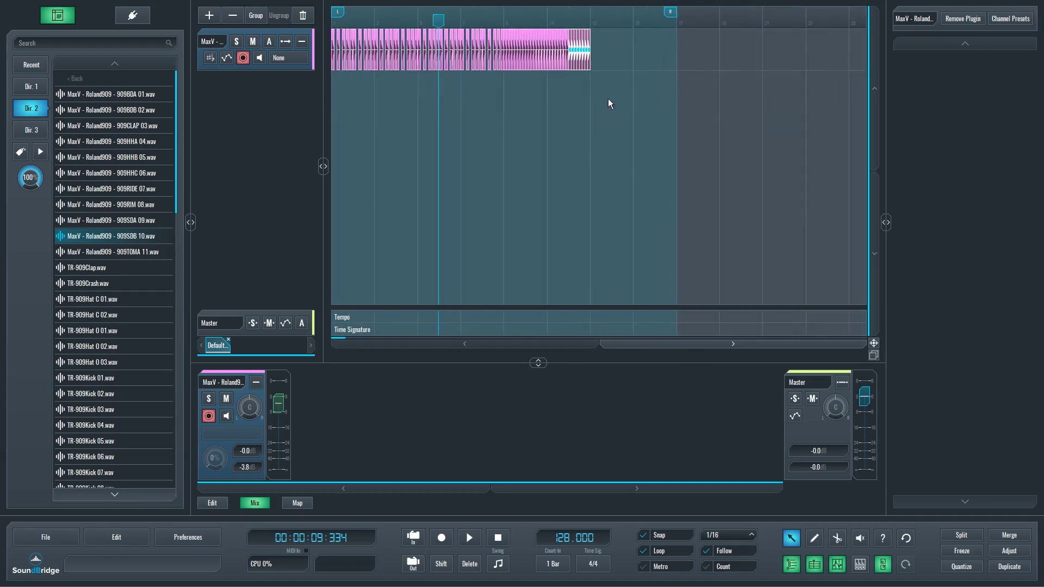
Step: Fill bar 13 with sixteen 1/16-note snare clips by halving the clips of a duplicated eighth-note bar and copying them into the gaps
scroll(608, 99, "up", 6)
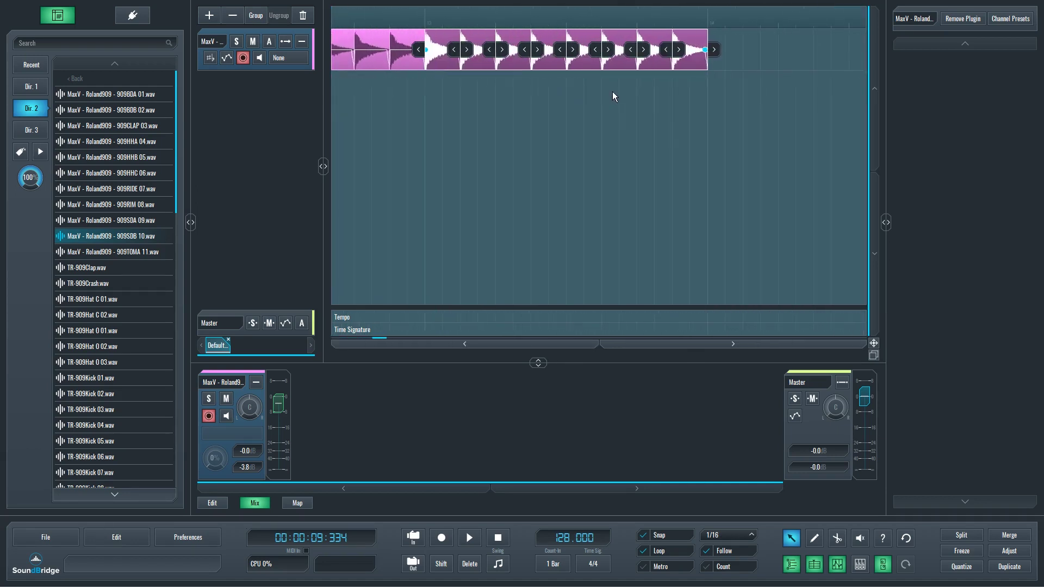
scroll(612, 92, "up", 2)
left_click_drag(786, 49, 757, 51)
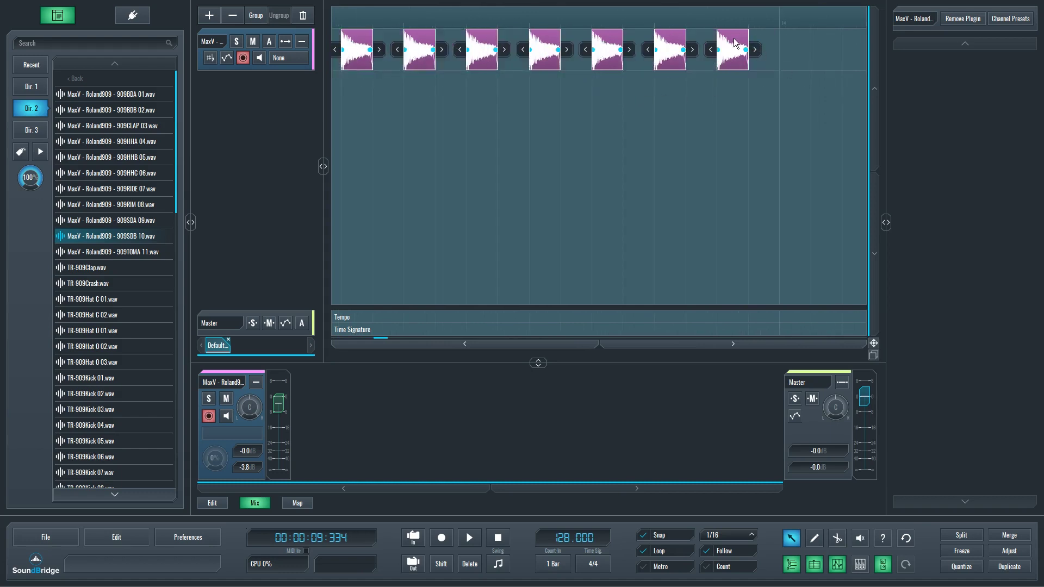
scroll(762, 38, "down", 4)
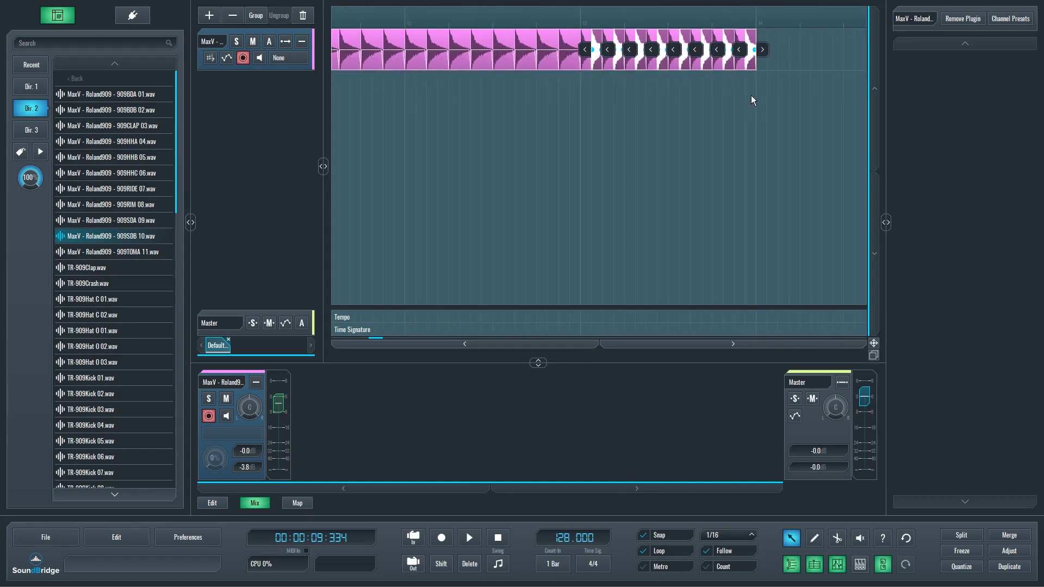
Step: Select the sixteen snare clips in bar 13 and duplicate them into bar 14, aligned to the bar start
scroll(758, 94, "up", 2)
left_click_drag(775, 96, 459, 47)
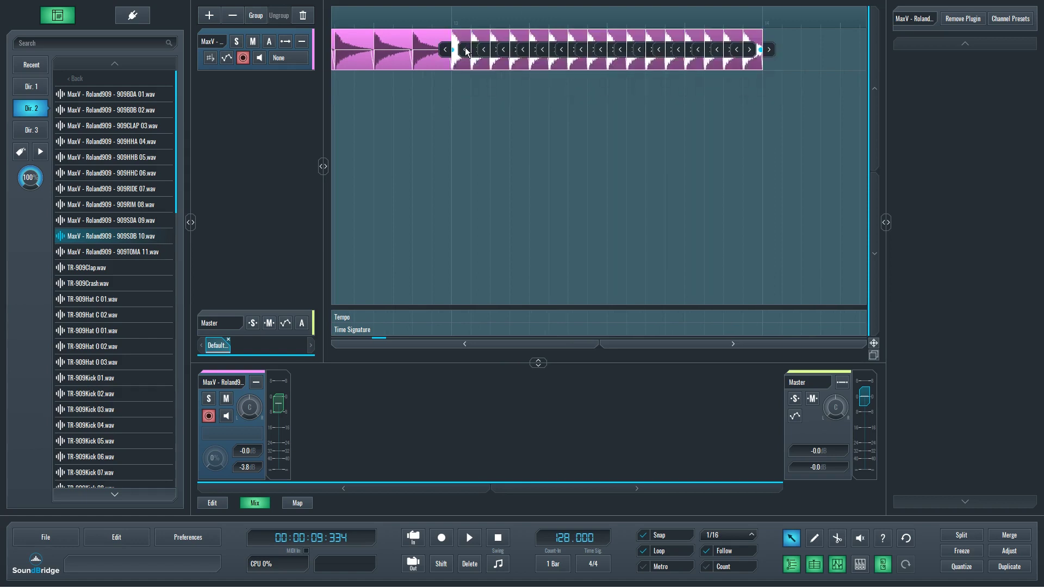
key("ctrl+d")
scroll(632, 116, "down", 2)
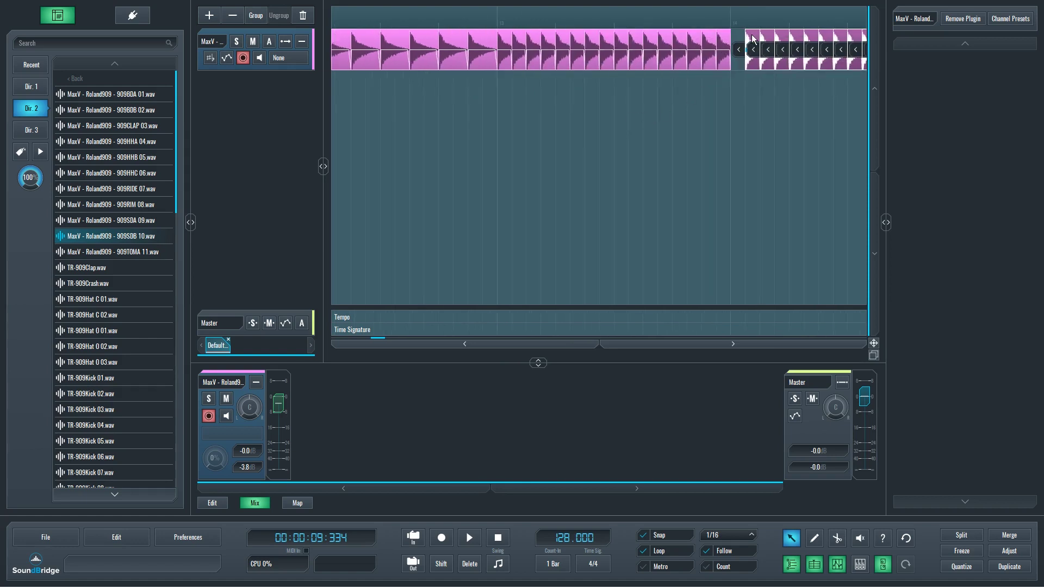
left_click_drag(750, 38, 734, 39)
Step: Select the snare clips in bars 13 and 14 and duplicate them to fill bars 15 and 16 without a gap
scroll(747, 141, "down", 4)
scroll(736, 152, "down", 2)
left_click_drag(826, 85, 660, 43)
key("ctrl+d")
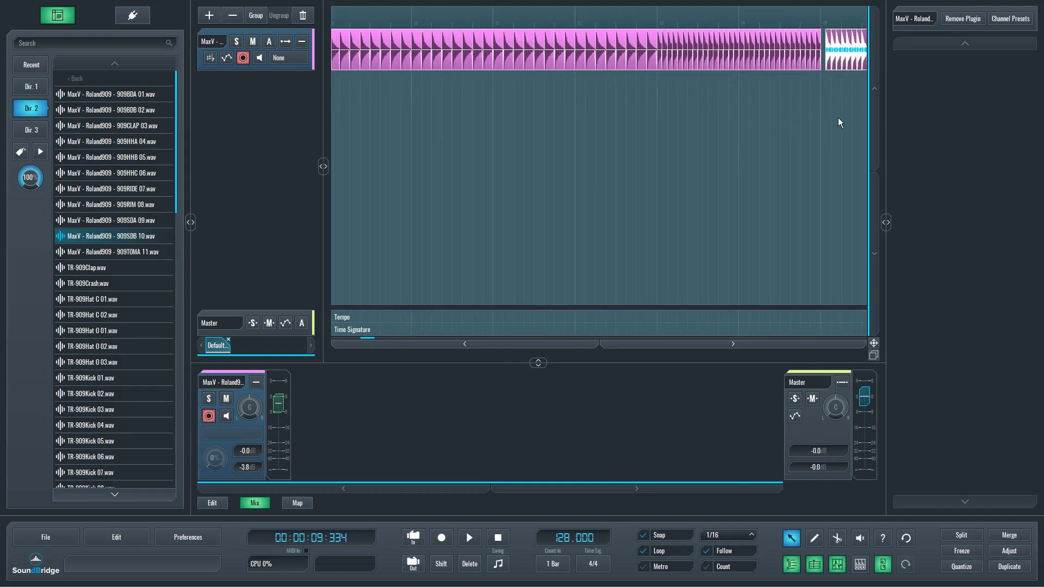
scroll(835, 79, "up", 4)
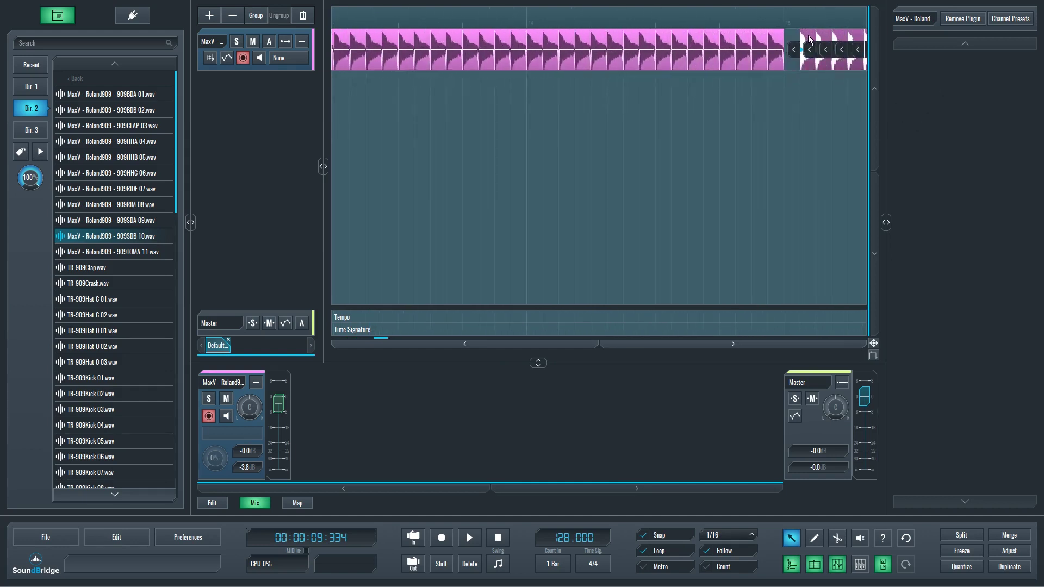
left_click_drag(806, 35, 791, 39)
scroll(786, 124, "down", 2)
scroll(786, 130, "down", 2)
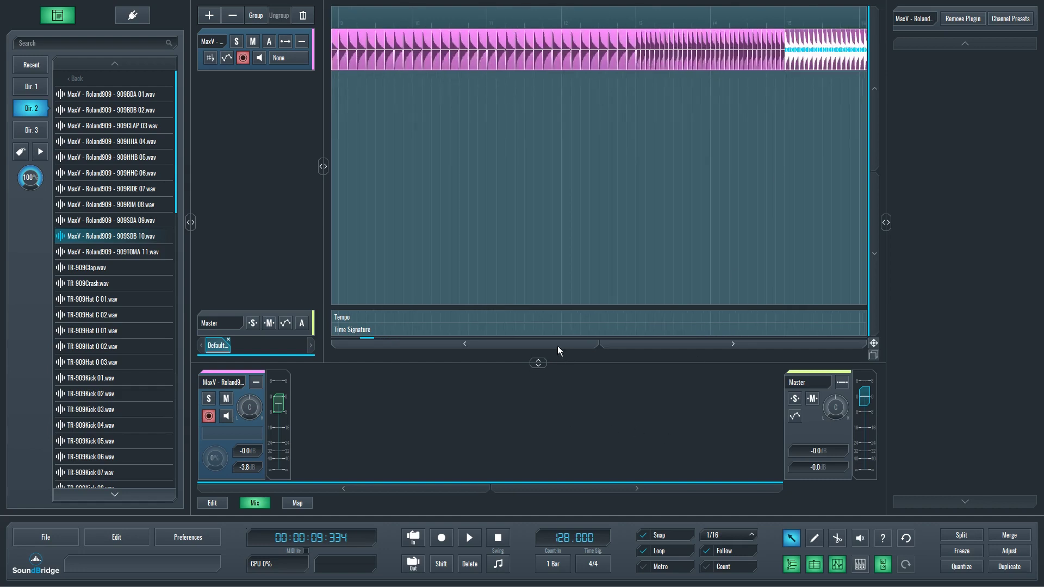
scroll(616, 343, "down", 5)
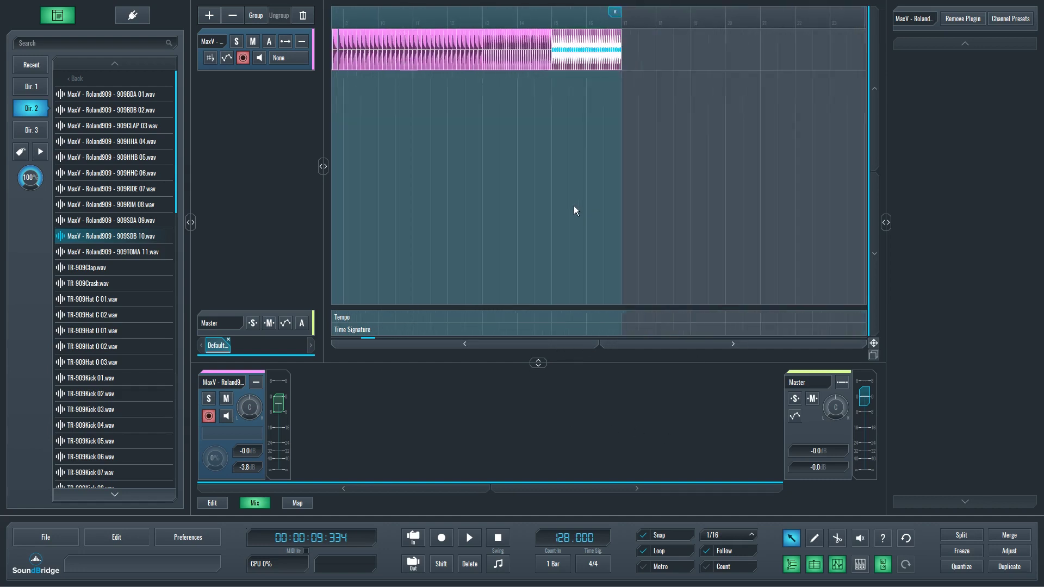
Step: Inspect the snare clips in bar 16 and the arrangement of the whole 16-bar pattern
left_click_drag(520, 101, 194, 98)
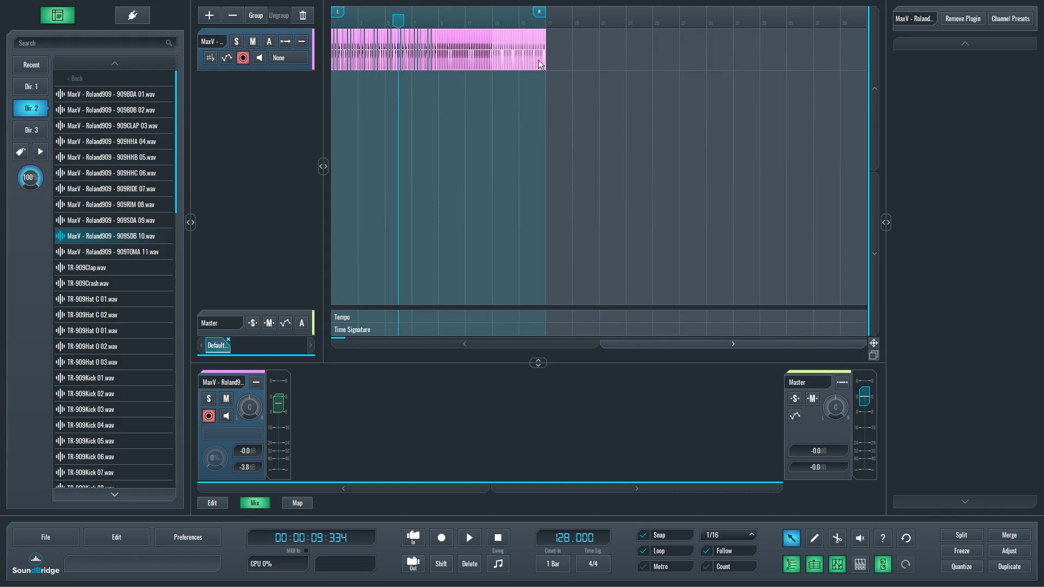
scroll(548, 87, "up", 3)
scroll(546, 87, "up", 3)
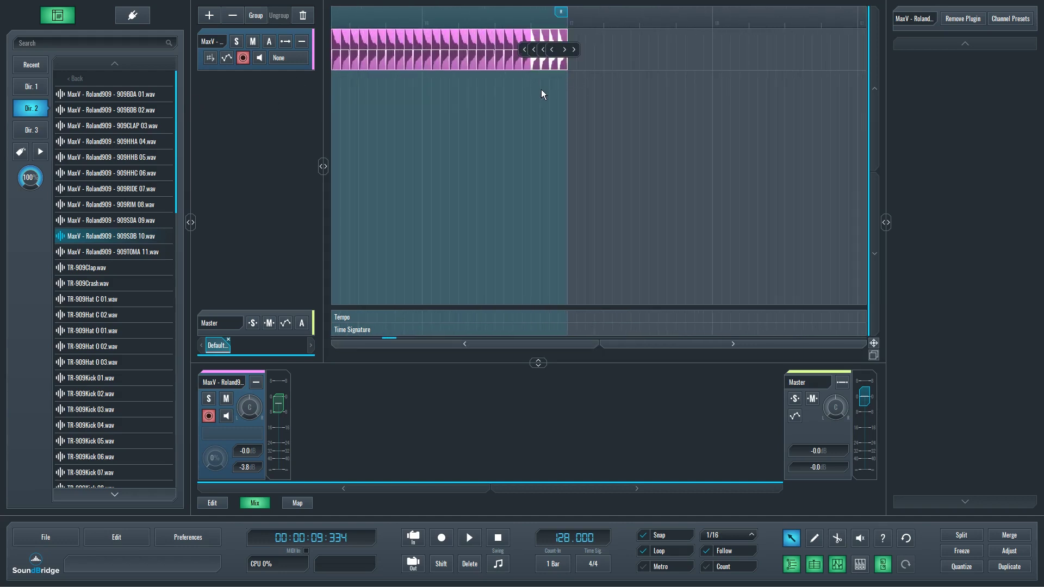
left_click_drag(588, 106, 426, 64)
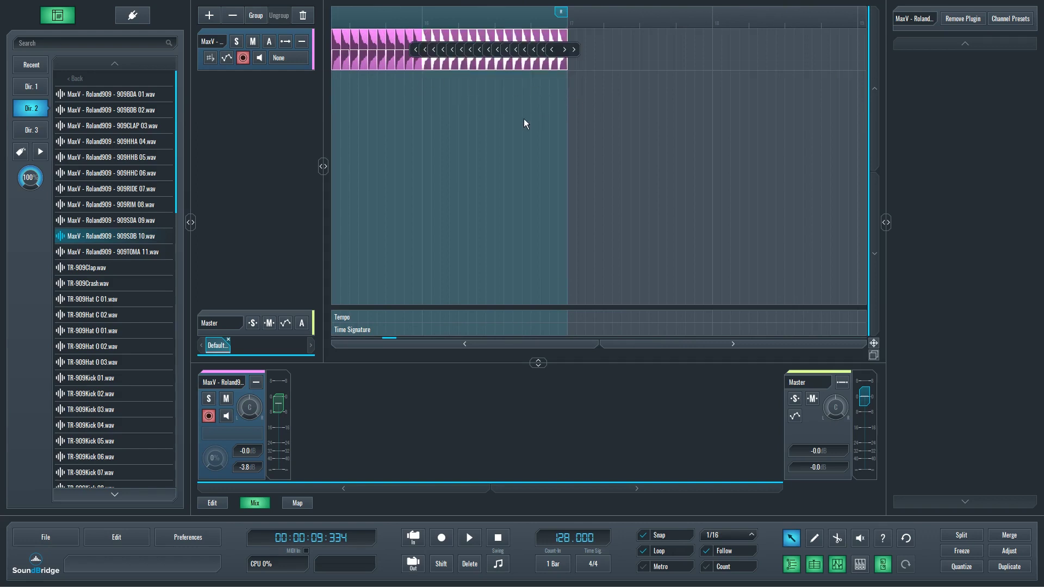
scroll(524, 118, "down", 3)
scroll(567, 344, "up", 7)
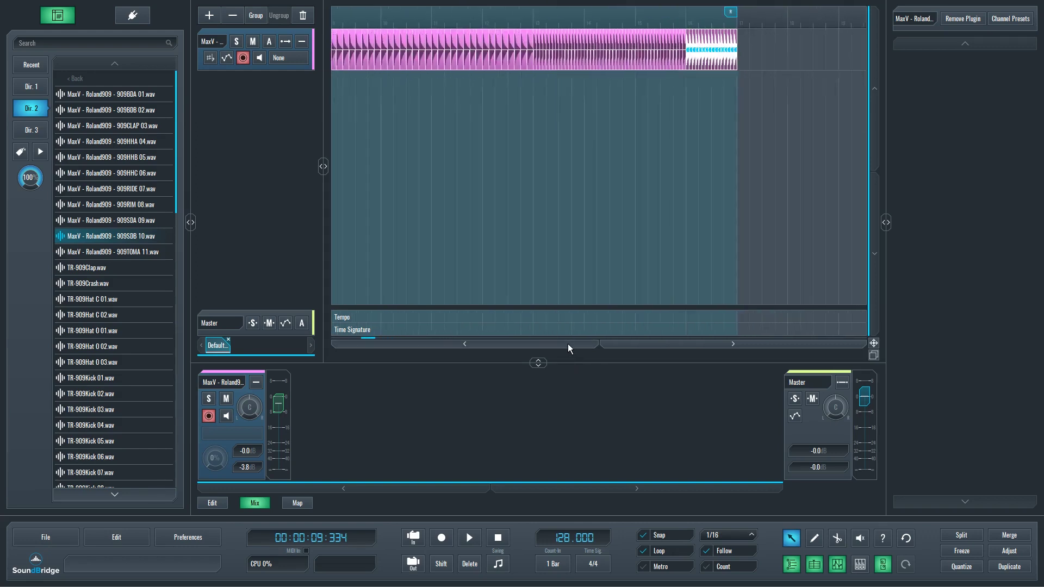
scroll(548, 245, "down", 2)
left_click(465, 344)
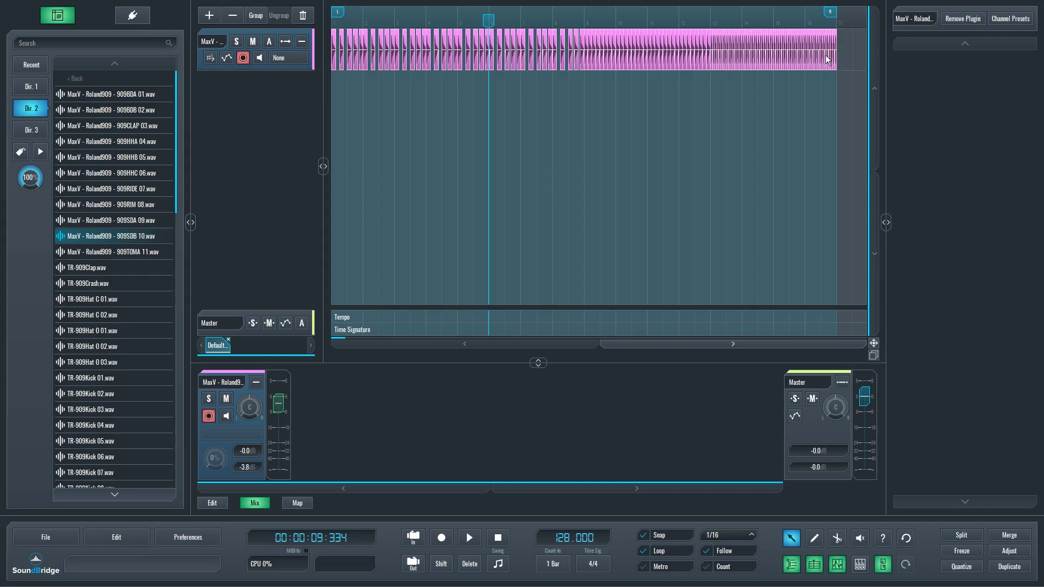
Step: Search the VST 2 plug-ins for "serum", load Serum_x64 on a new MIDI track and show its interface
left_click(132, 15)
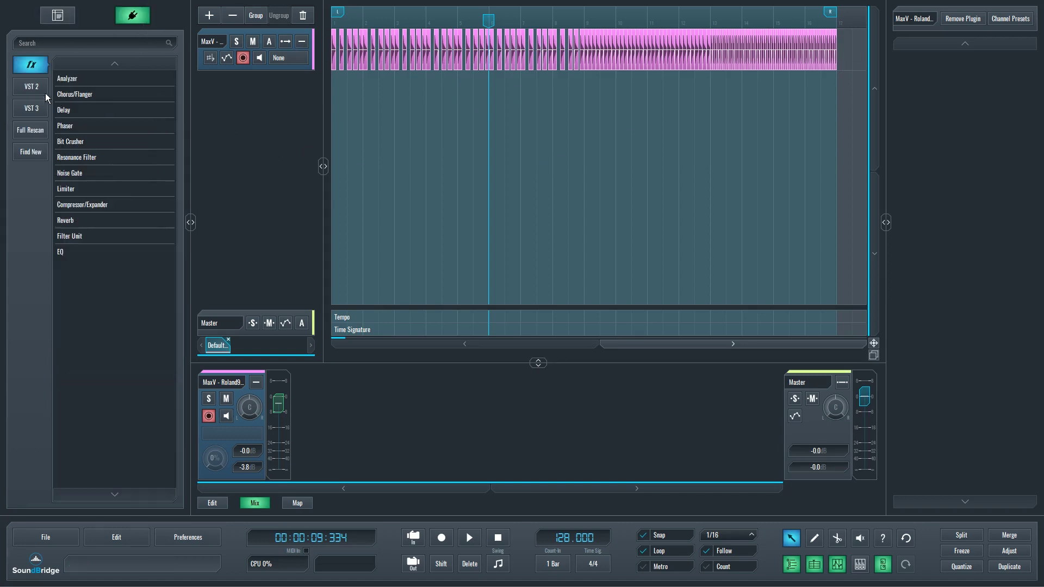
type("serum")
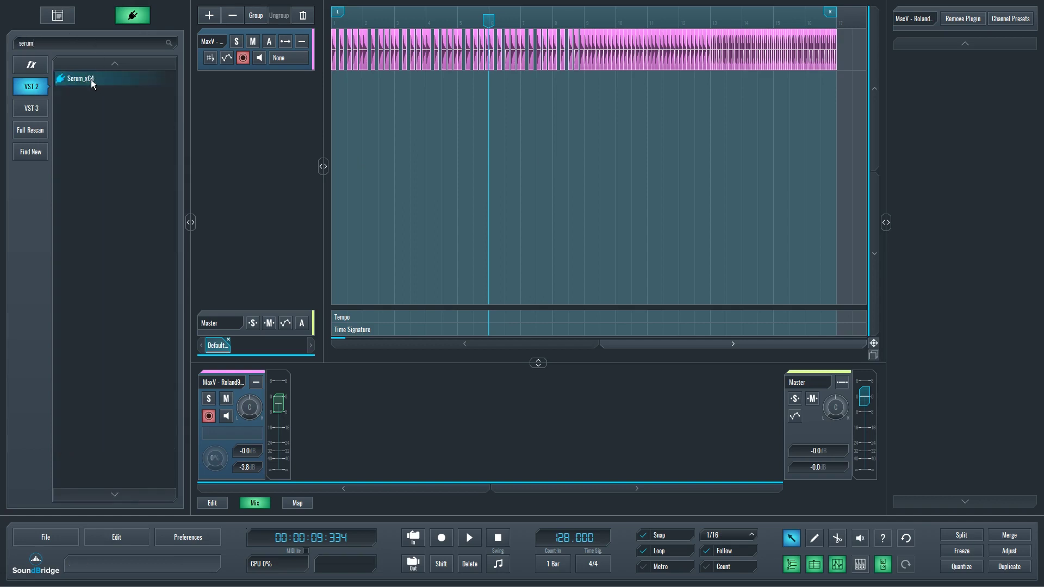
left_click_drag(92, 81, 254, 125)
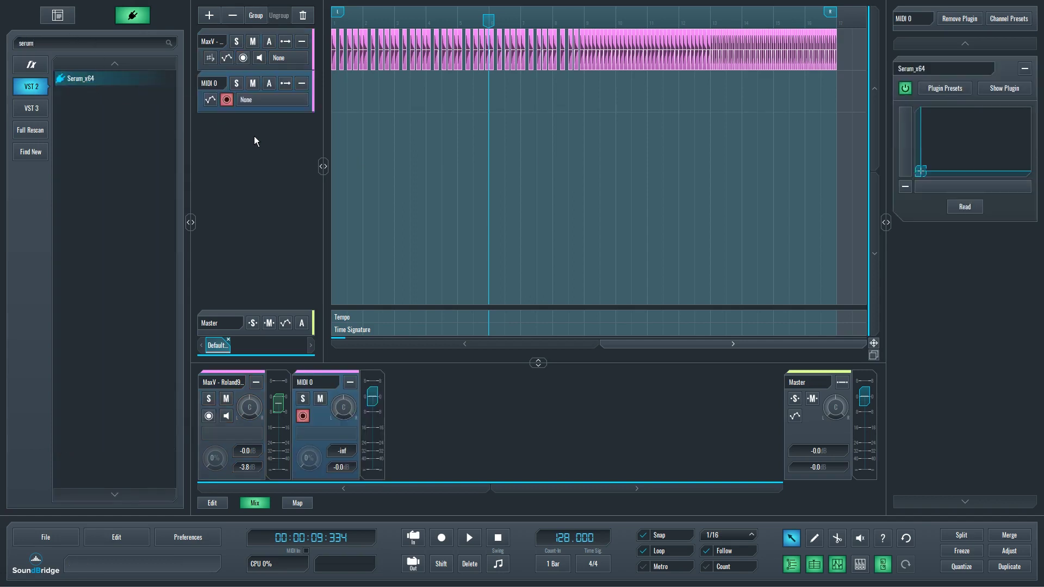
left_click(988, 89)
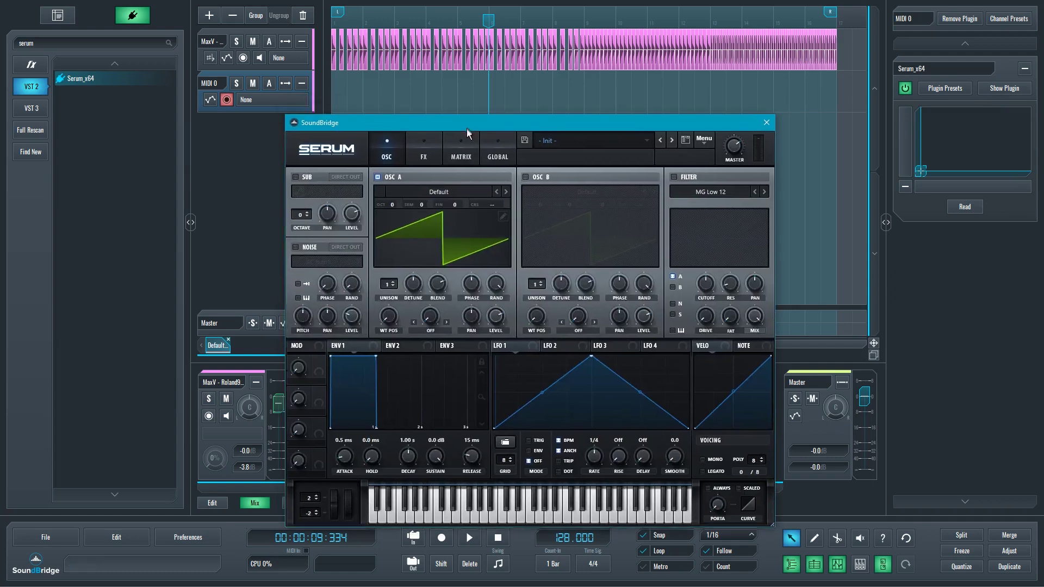
Step: Draw a 16-bar MIDI clip on the Serum track beneath the snare pattern and open it for note editing
mouse_move(467, 129)
left_mouse_down()
mouse_move(439, 131)
mouse_move(465, 135)
mouse_move(455, 139)
left_mouse_up()
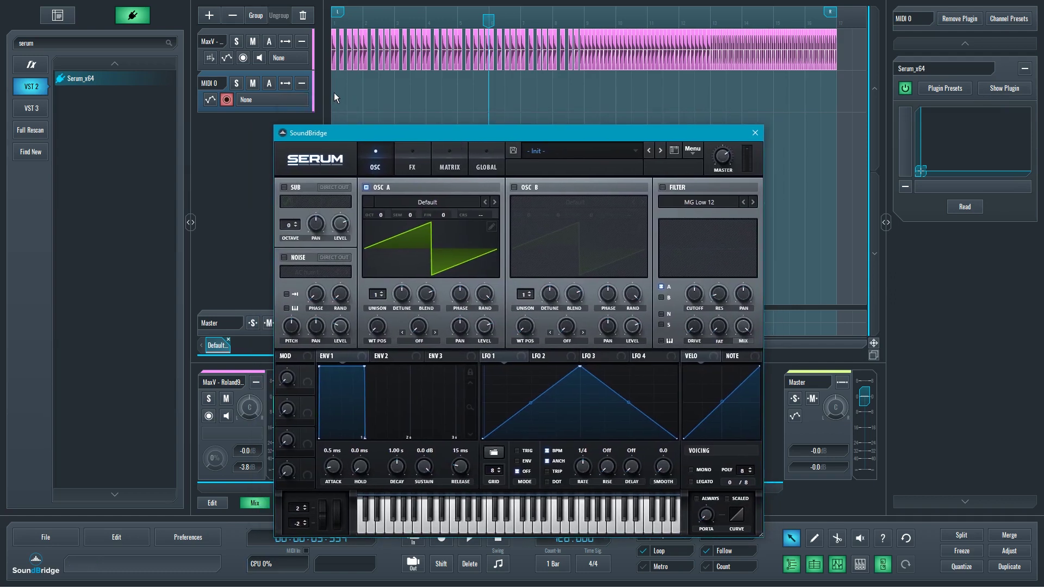
left_click(336, 85, "ctrl")
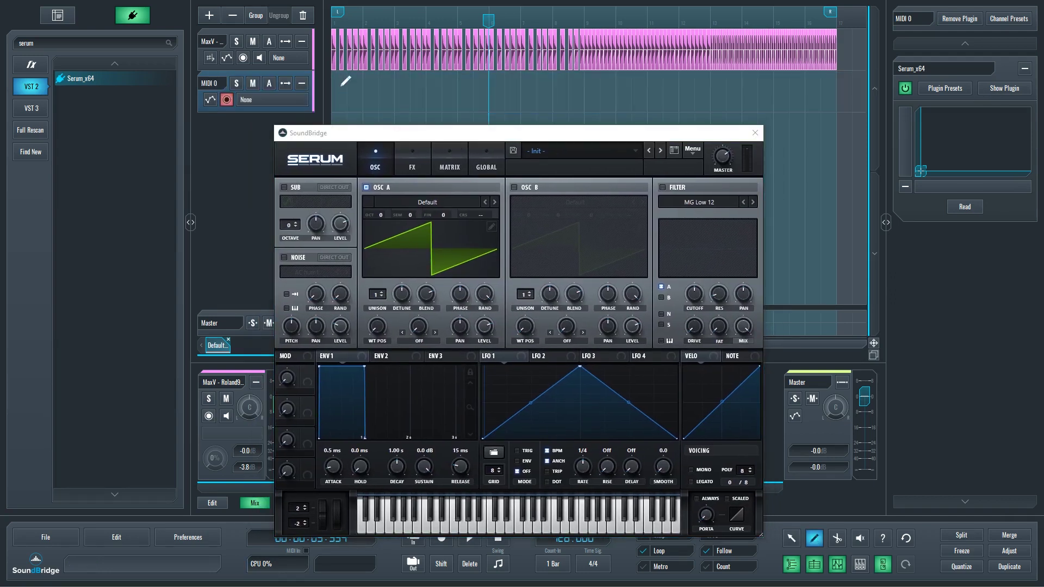
mouse_move(343, 86)
left_mouse_down()
mouse_move(503, 102)
mouse_move(513, 93)
mouse_move(837, 92)
left_mouse_up()
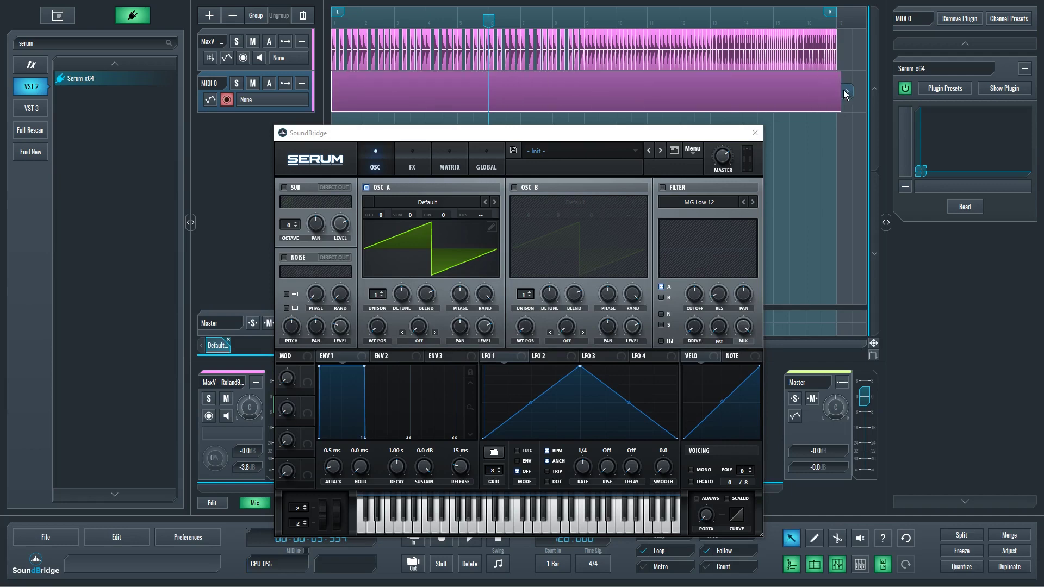
double_click(725, 86)
Step: Draw a C1 note spanning all 16 bars with the grid set to Bar, keeping the Serum window clear, and bring Serum back into view
left_click_drag(628, 135, 655, 308)
left_click(430, 106)
left_click_drag(520, 306, 75, 83)
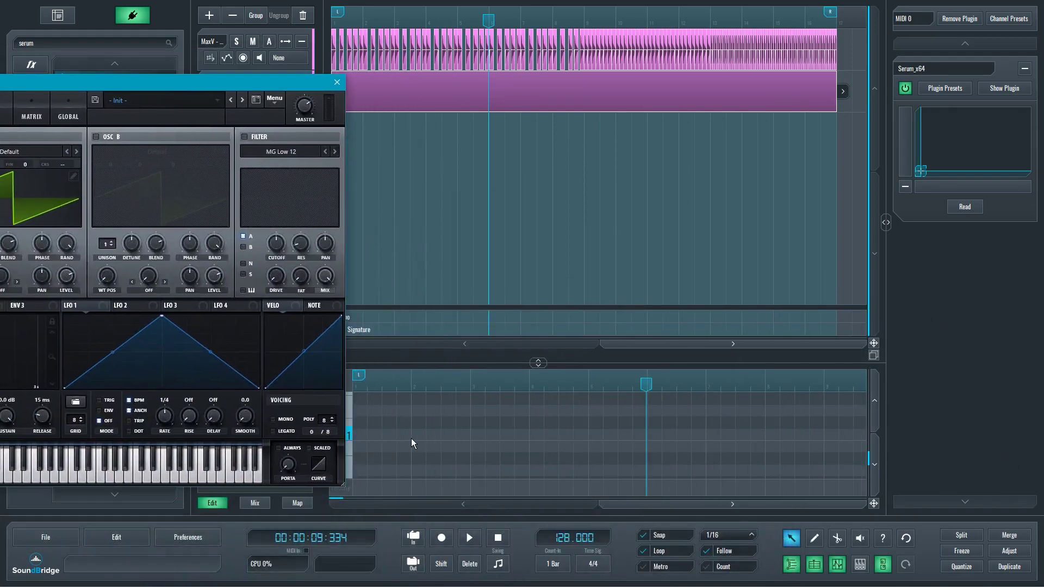
scroll(367, 439, "down", 4)
left_click(361, 436)
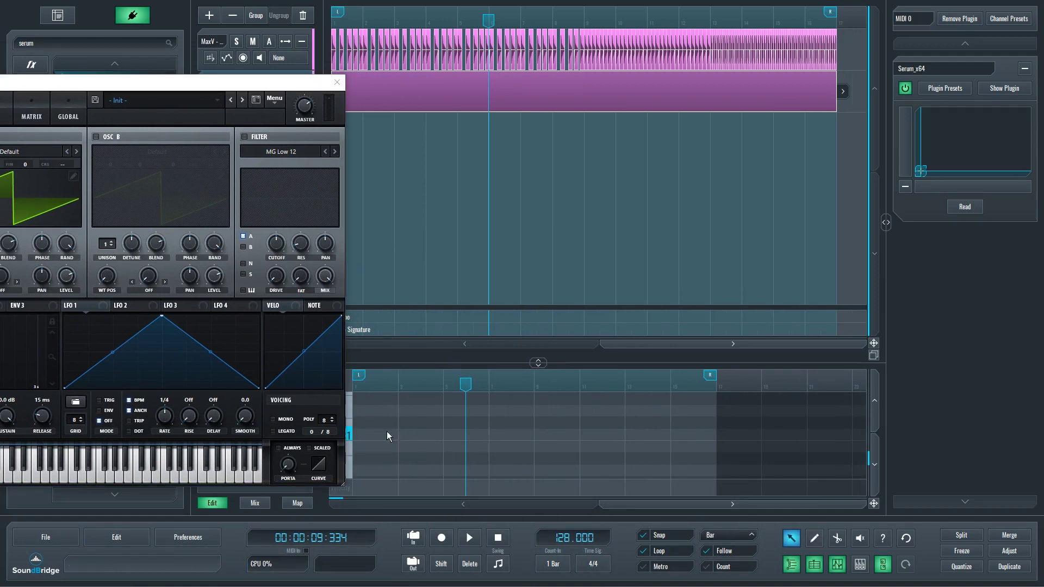
left_click(364, 435)
left_click_drag(374, 435, 717, 436)
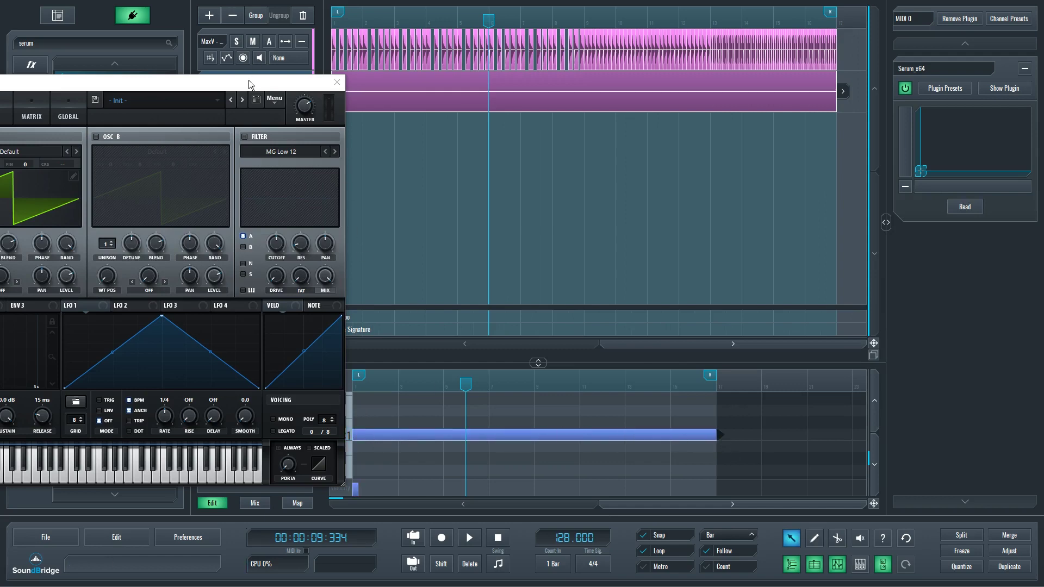
left_click_drag(249, 80, 703, 144)
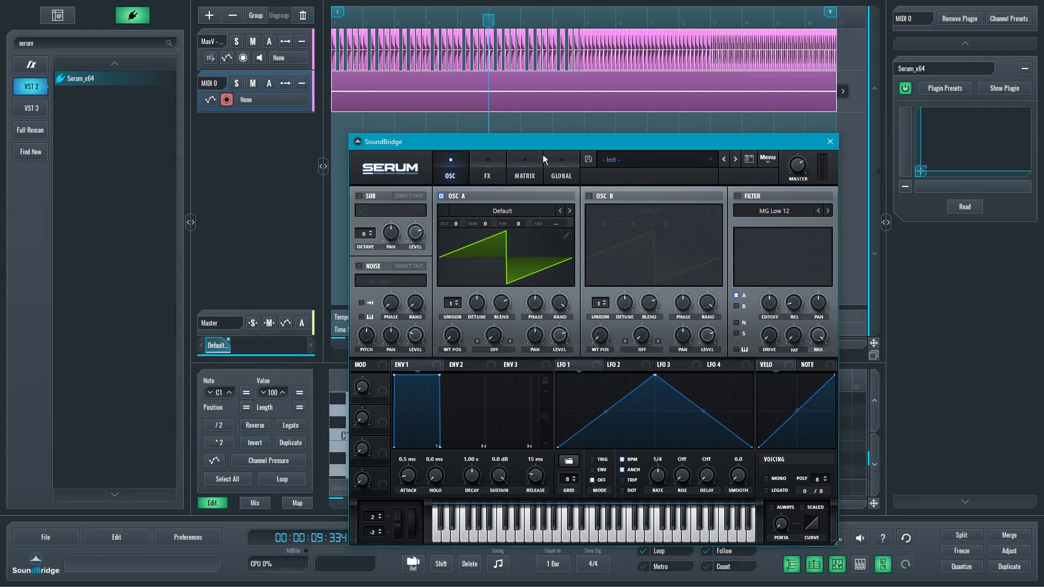
left_click_drag(542, 155, 533, 135)
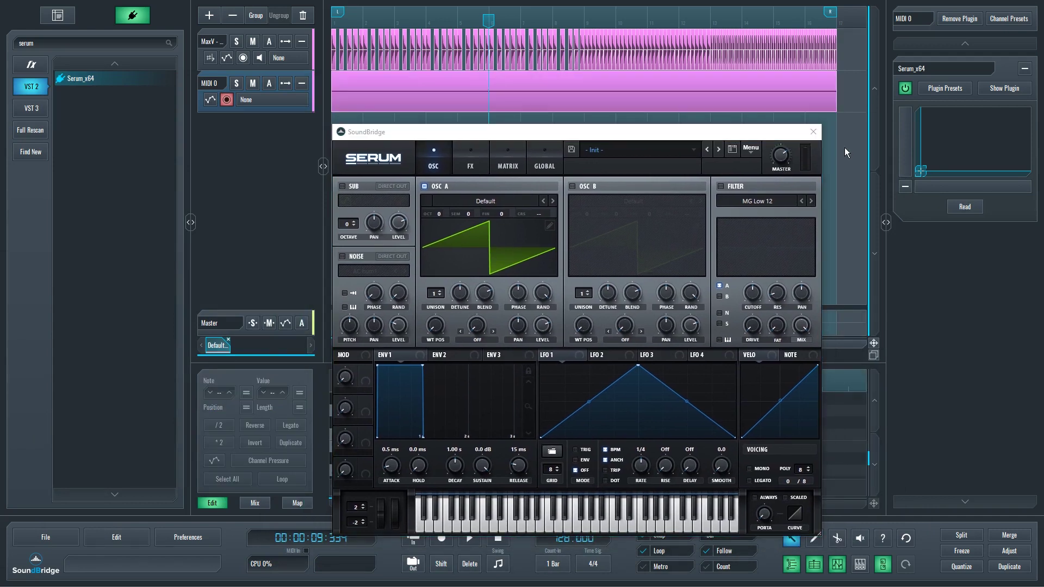
Step: Shape LFO 1 as a rising ramp with a 16 bar rate in ENV mode and use it to modulate Osc A's coarse pitch
left_click_drag(734, 134, 593, 130)
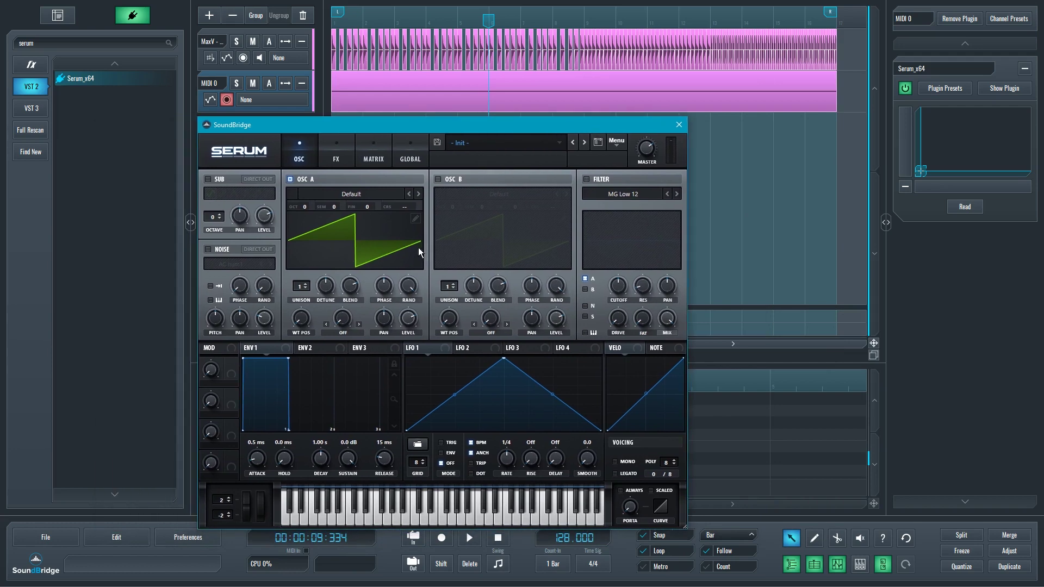
left_click_drag(504, 360, 623, 326)
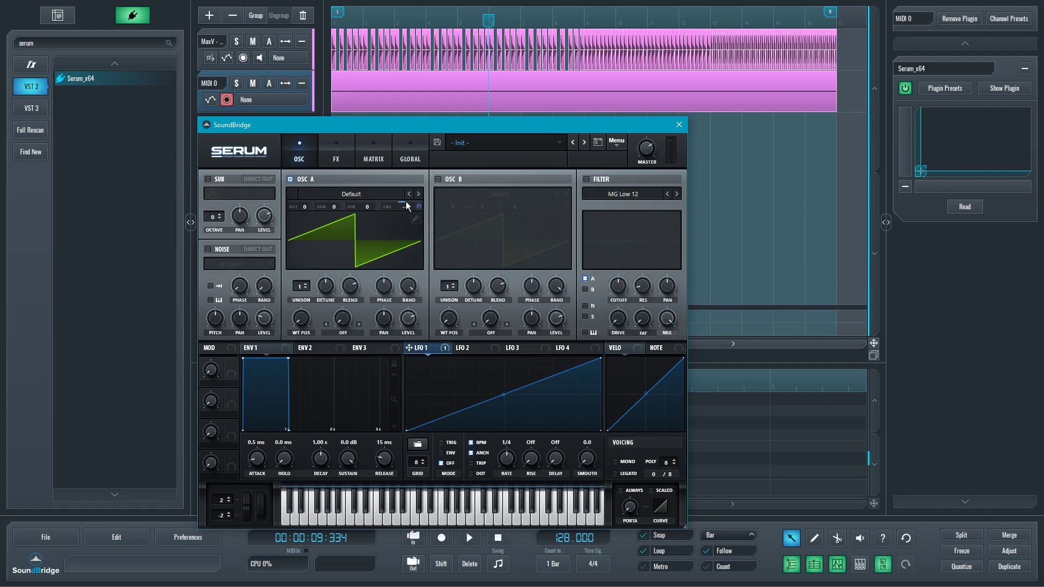
left_click_drag(418, 207, 418, 189)
left_click_drag(461, 126, 489, 135)
Step: Audition the pitch rise and set Osc A's octave to +2
left_click(489, 18)
key("space")
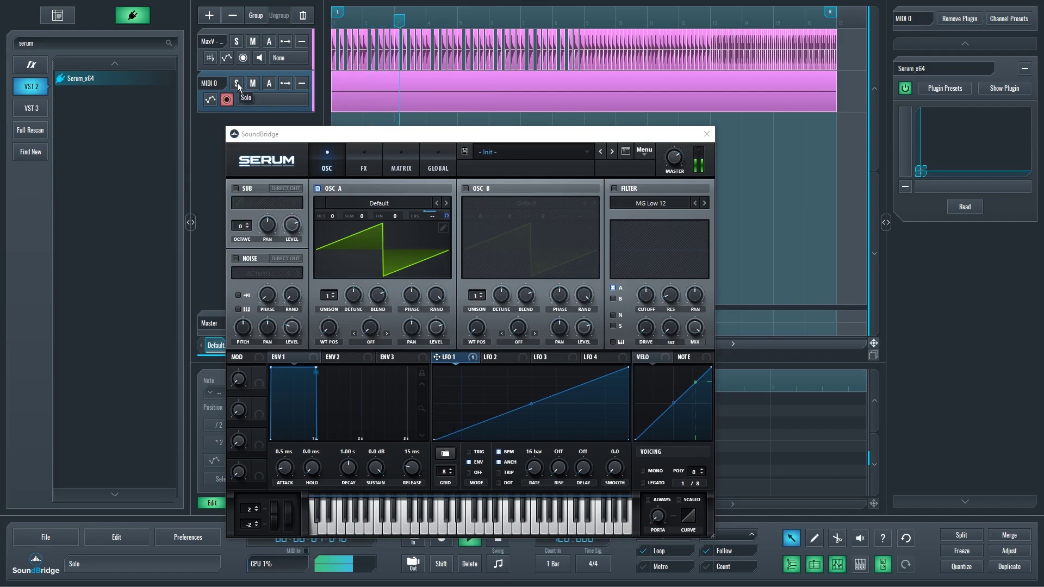
key("space")
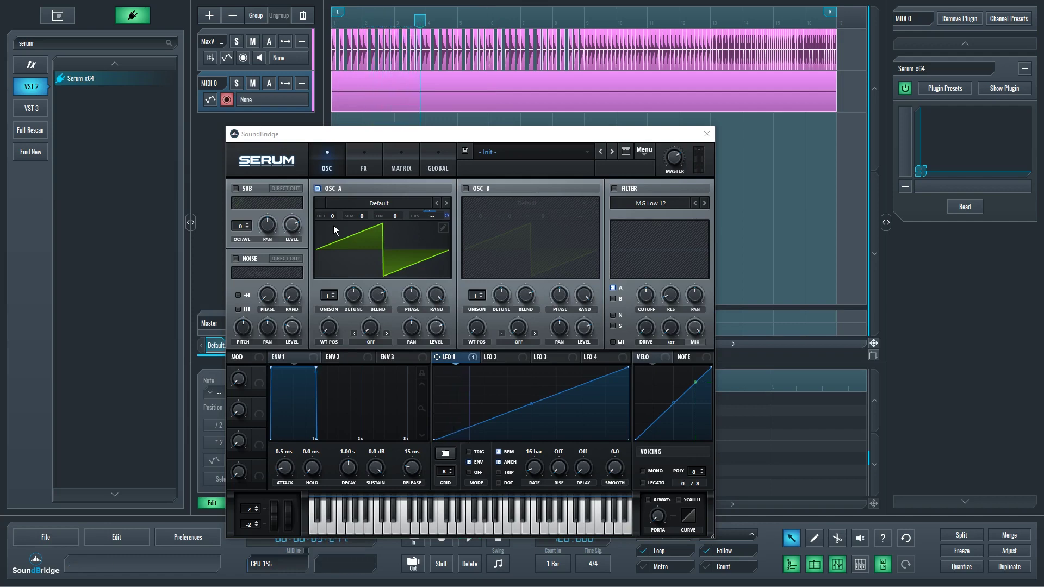
left_click(336, 210)
left_click_drag(340, 199, 349, 195)
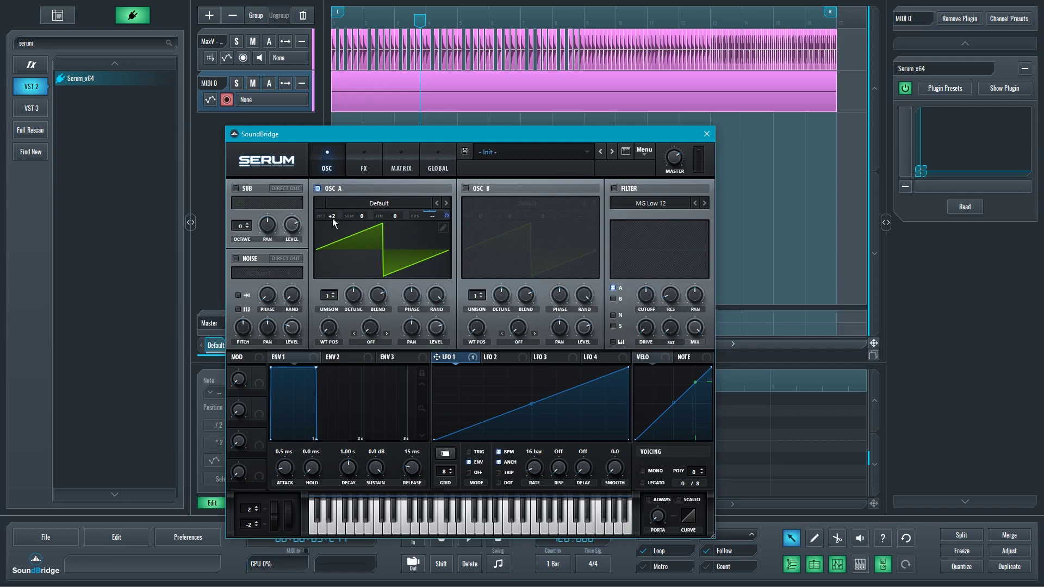
Step: Play back the higher-octave rise and adjust Serum's master volume
key("space")
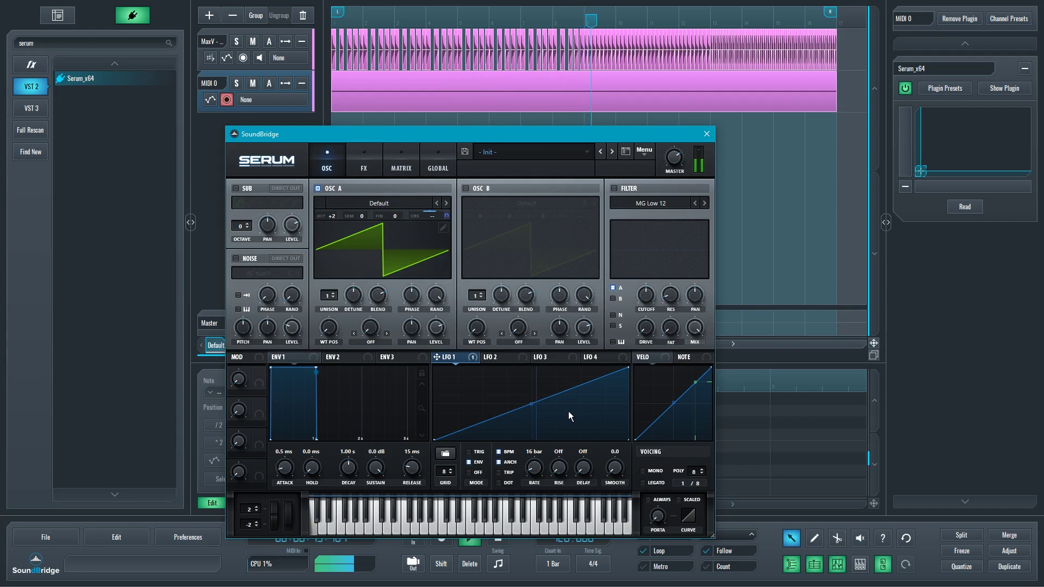
mouse_move(674, 164)
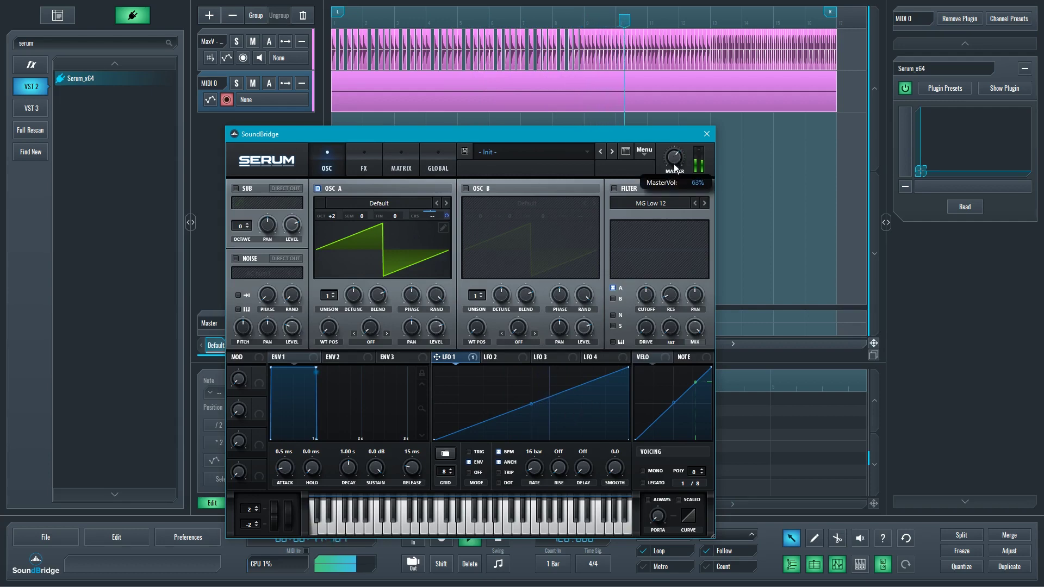
left_click_drag(673, 167, 674, 159)
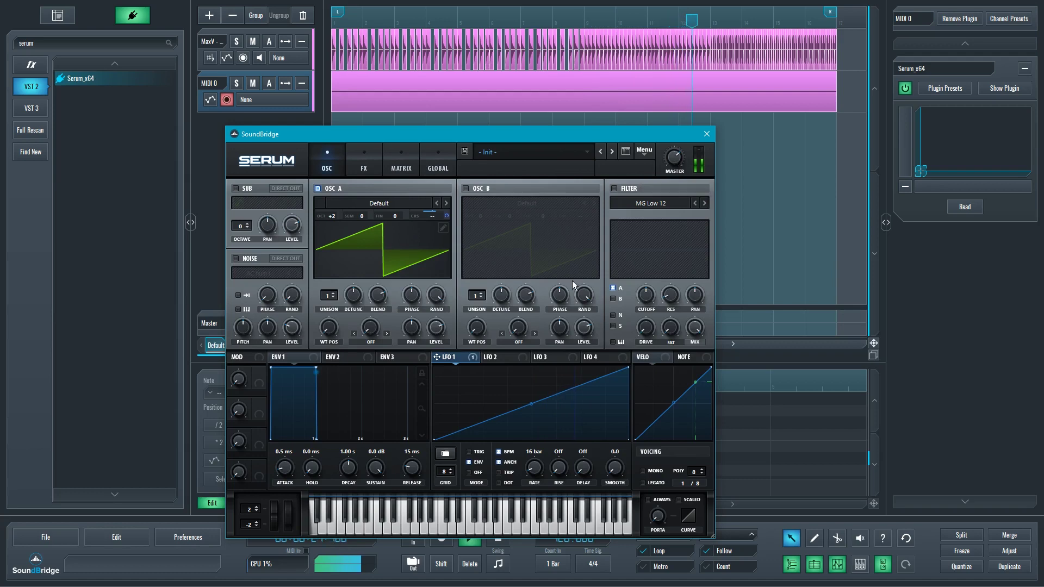
key("space")
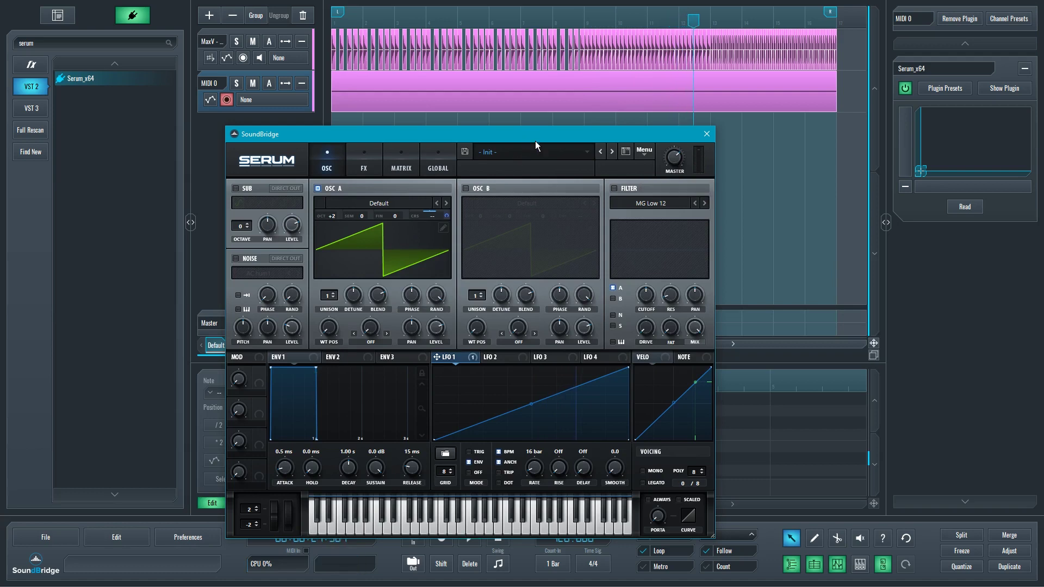
Step: Draw LFO 2 as three consecutive falling sawtooth ramps, each starting at full height and dropping to zero
left_click(499, 358)
left_click_drag(533, 373, 433, 368)
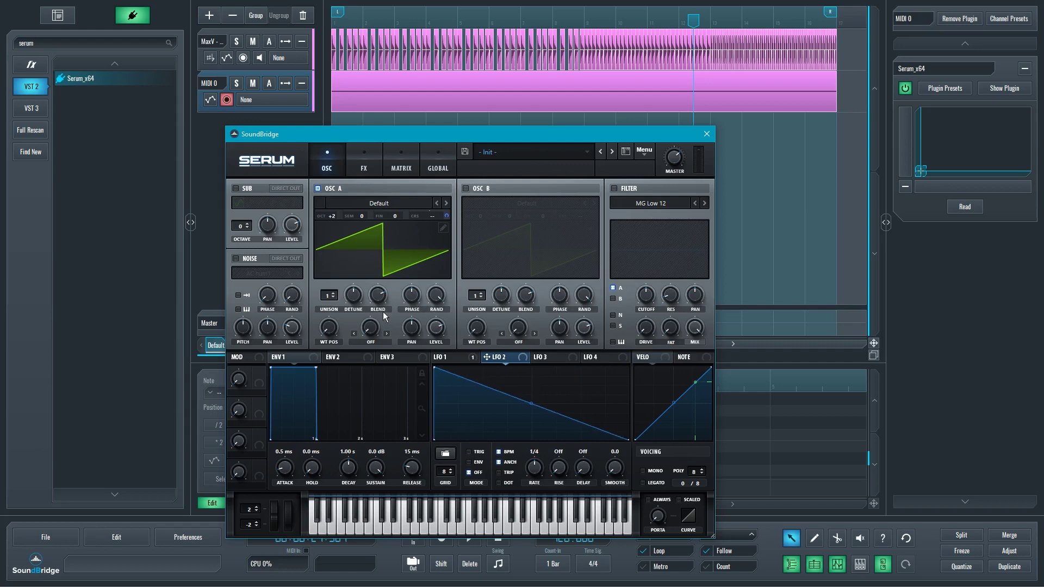
double_click(491, 408)
left_click_drag(491, 408, 506, 439)
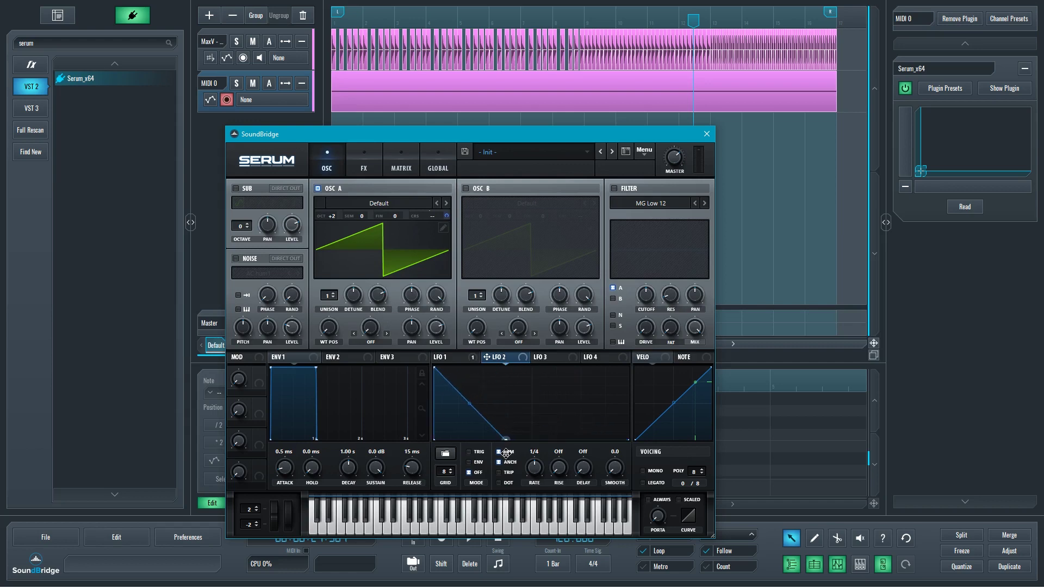
double_click(513, 401)
left_click_drag(514, 401, 505, 352)
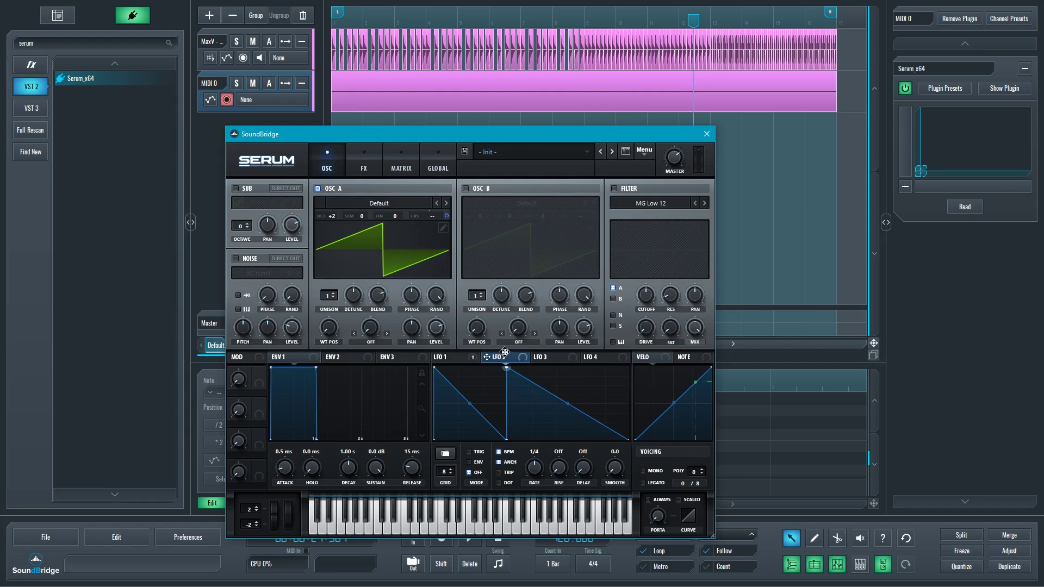
double_click(564, 428)
left_click_drag(565, 427, 580, 440)
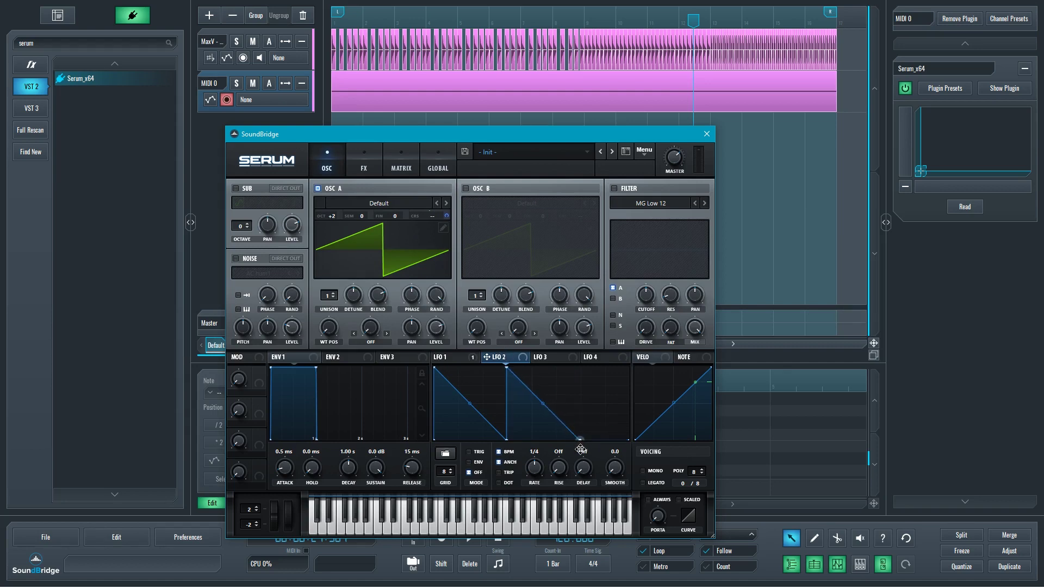
double_click(596, 409)
mouse_move(597, 402)
left_mouse_down()
mouse_move(578, 346)
mouse_move(590, 374)
mouse_move(583, 366)
left_mouse_up()
mouse_move(506, 368)
left_mouse_down()
mouse_move(546, 364)
mouse_move(506, 367)
left_mouse_up()
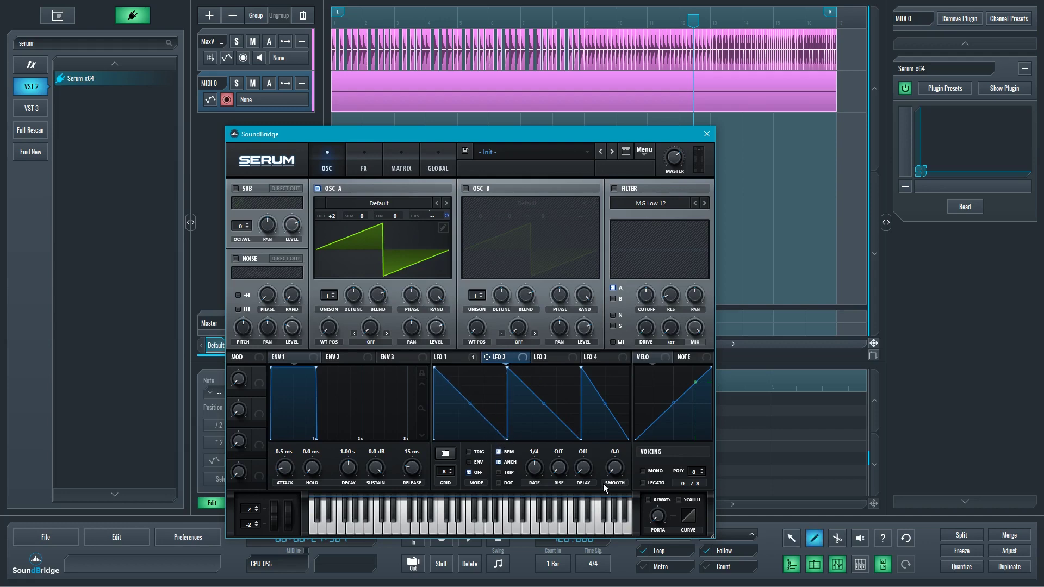
Step: Modulate Osc A's coarse pitch with LFO 2 in TRIG mode and adjust the modulation depth during playback
left_click_drag(580, 440, 578, 463)
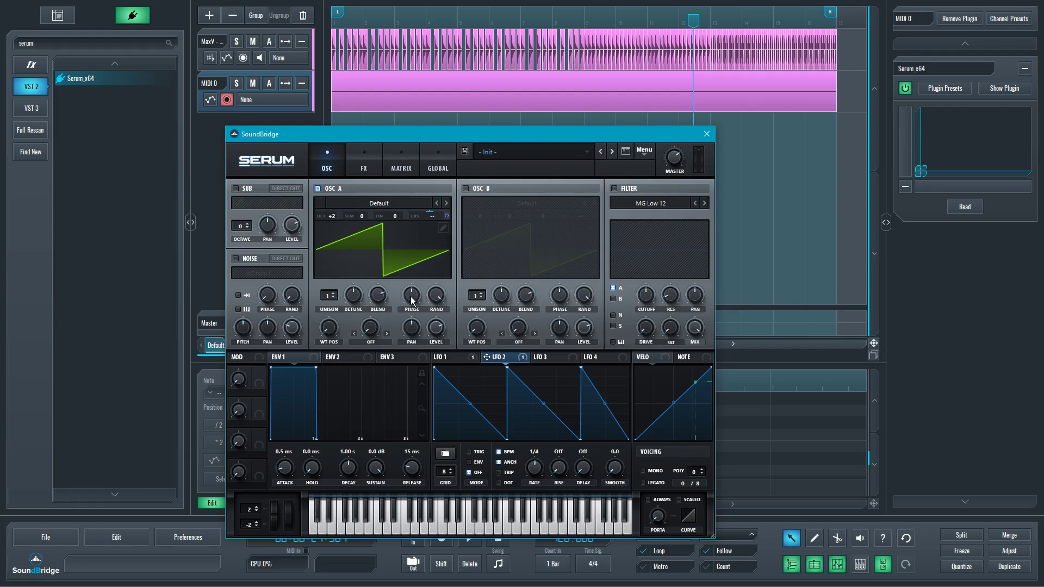
key("space")
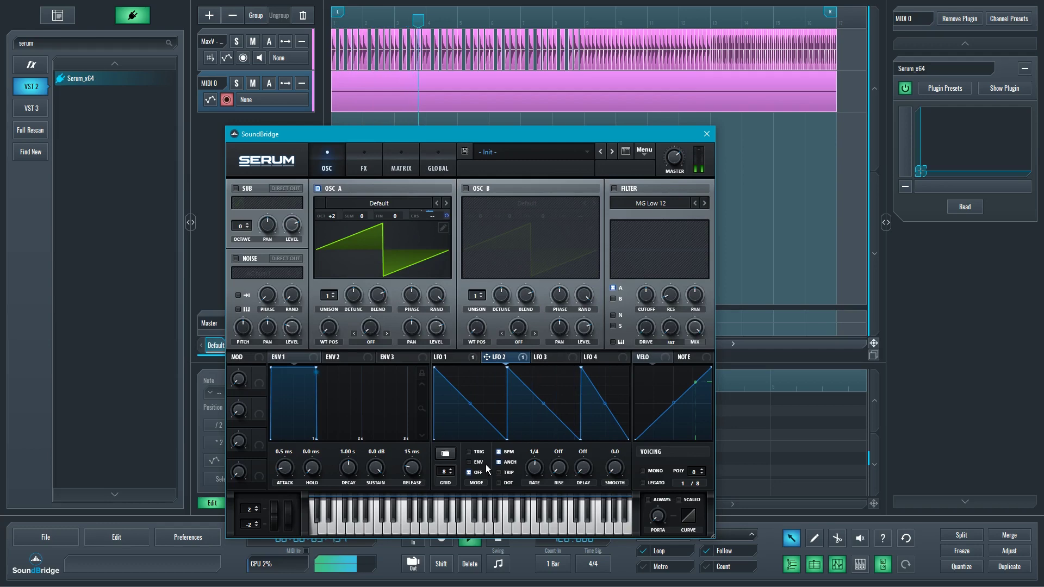
left_click(477, 451)
mouse_move(446, 216)
left_mouse_down()
mouse_move(446, 226)
mouse_move(447, 217)
left_mouse_up()
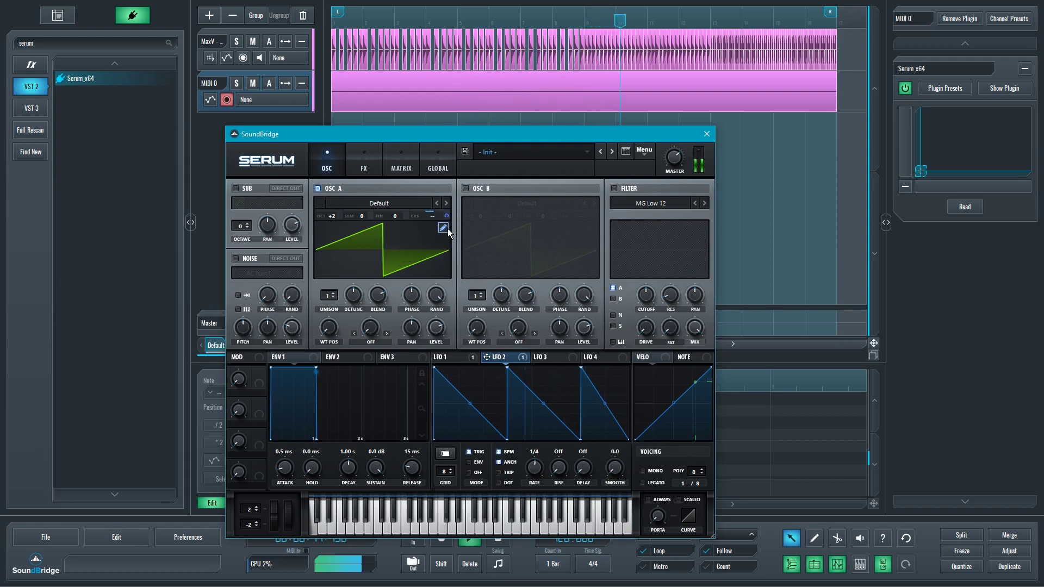
Step: Give LFO 2's falling segments a slight inward curve and fine-tune the coarse pitch modulation depth while listening
left_click_drag(470, 403, 471, 413)
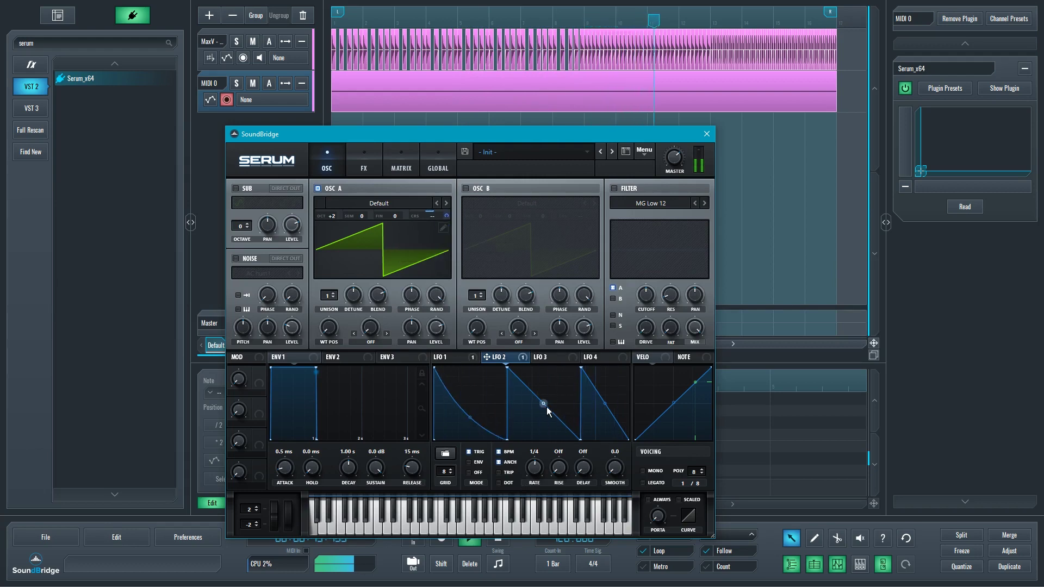
left_click_drag(546, 407, 545, 416)
left_click_drag(609, 402, 609, 412)
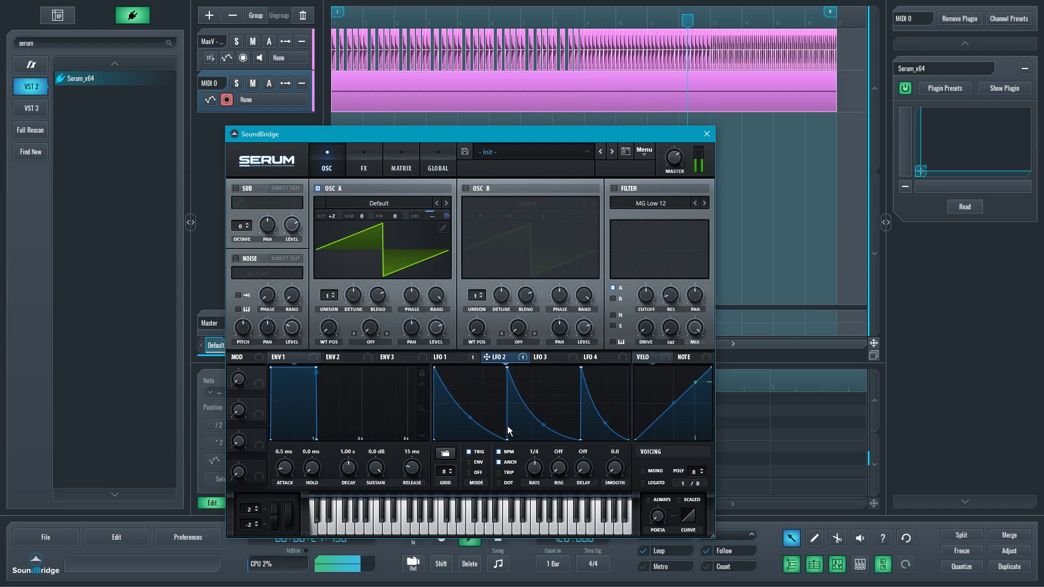
left_click_drag(470, 417, 470, 405)
left_click_drag(544, 424, 606, 417)
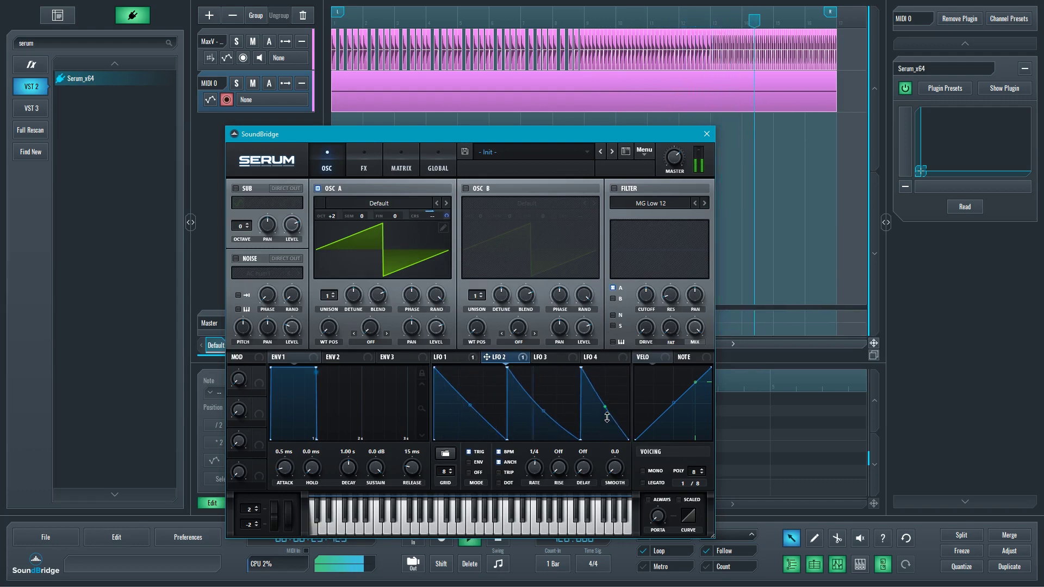
mouse_move(446, 216)
left_mouse_down()
mouse_move(444, 228)
mouse_move(446, 203)
mouse_move(447, 221)
left_mouse_up()
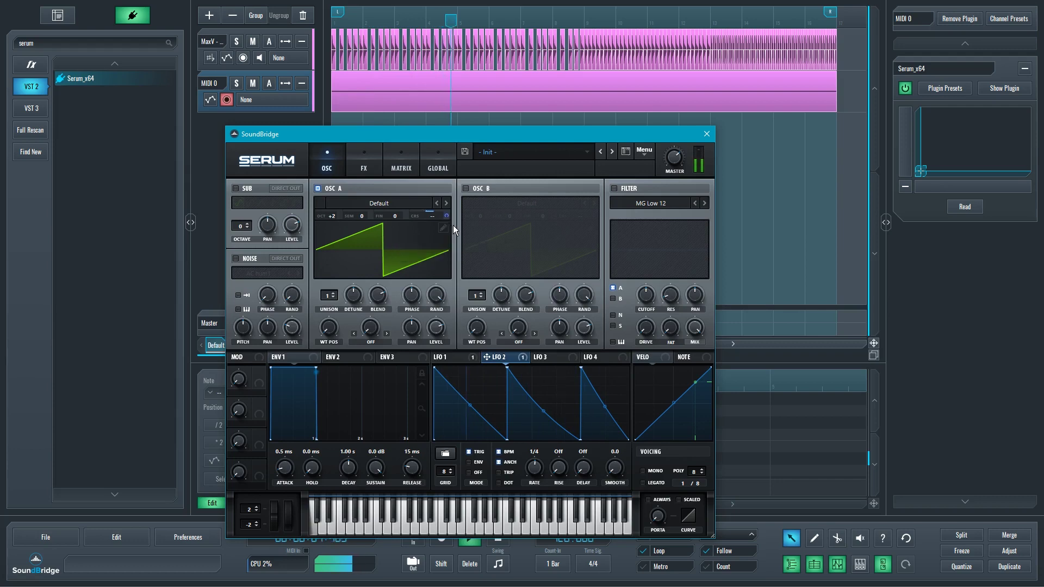
key("space")
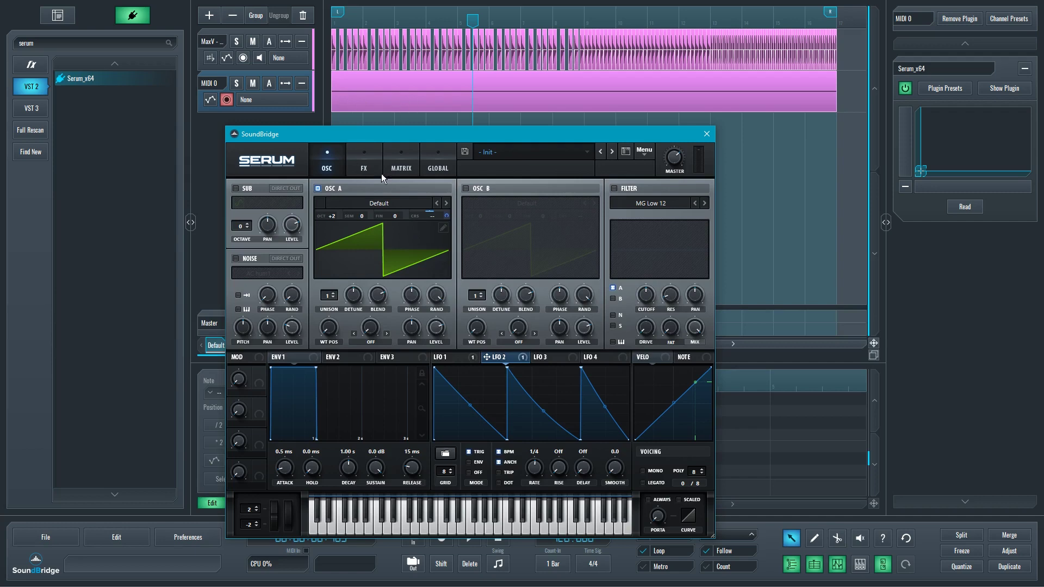
Step: In the modulation matrix, set LFO 1 as the aux source of the LFO 2 to A CoarsePit routing
left_click(399, 159)
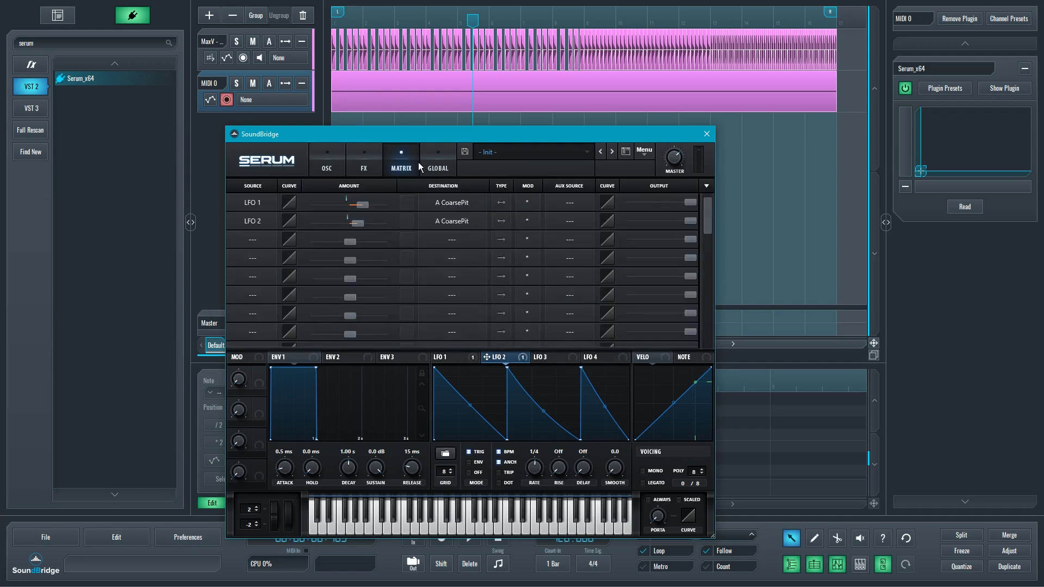
left_click(253, 240)
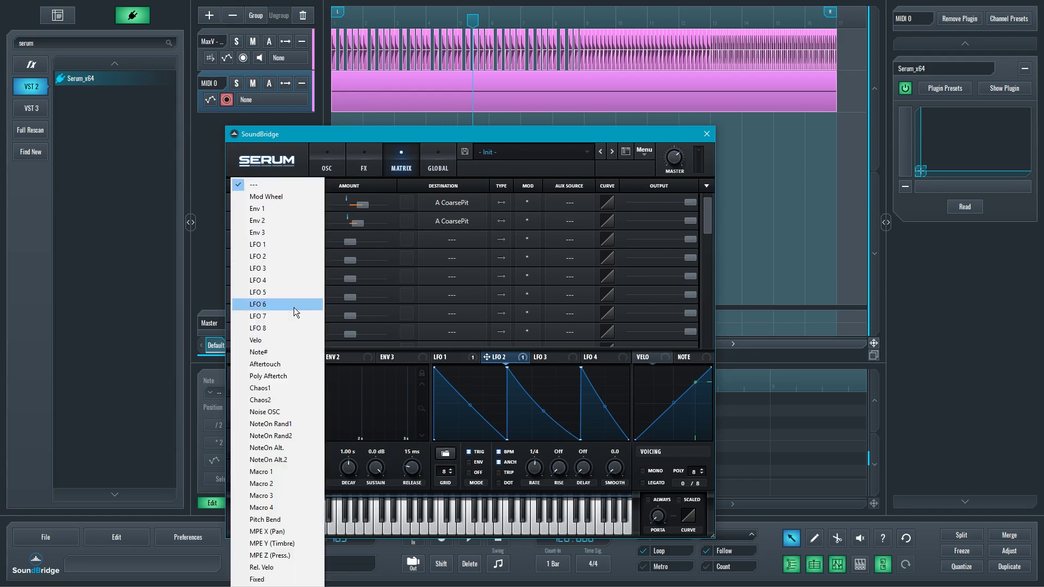
left_click(561, 222)
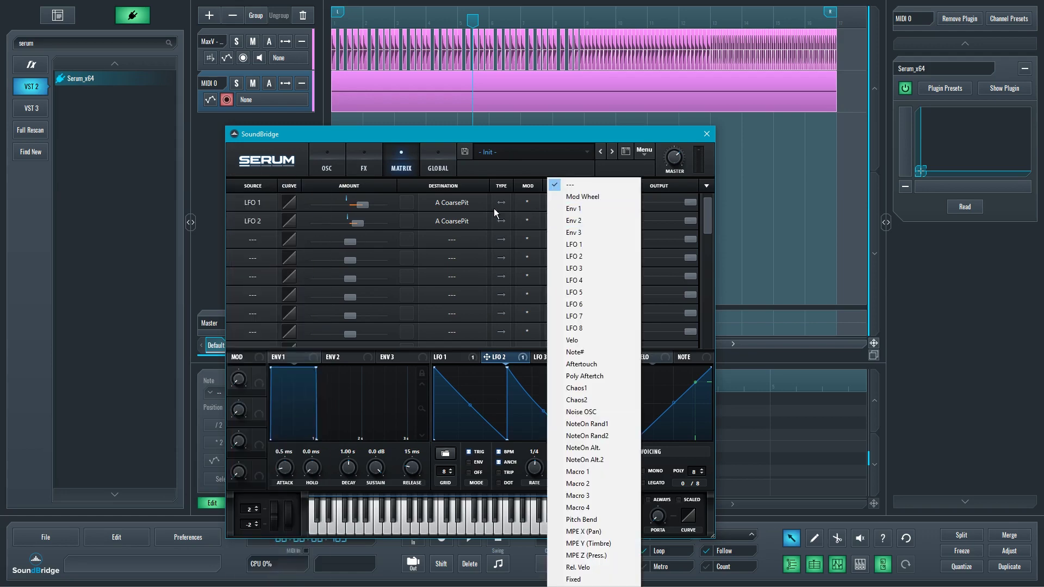
left_click(530, 223)
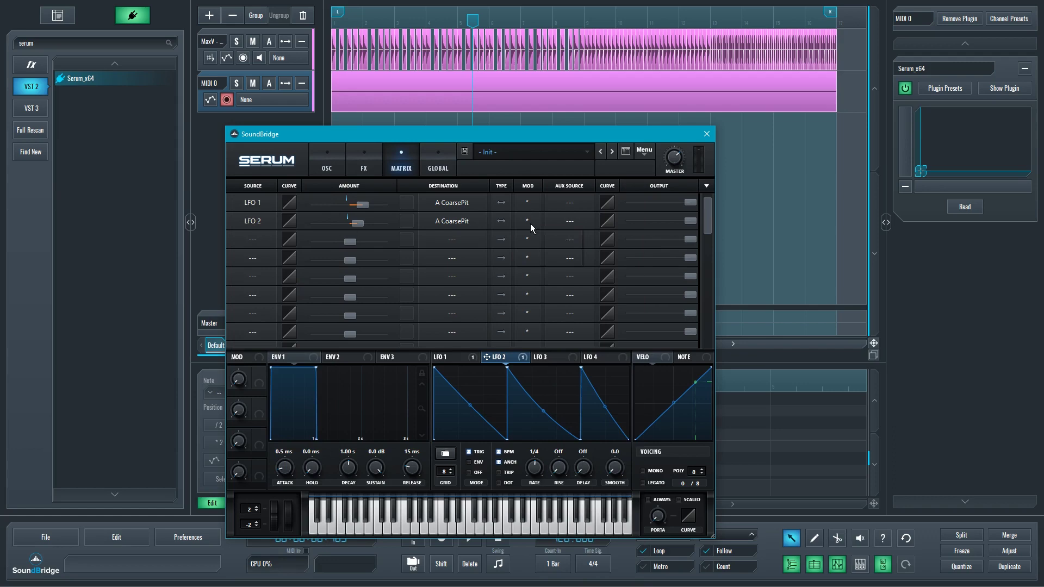
left_click(572, 220)
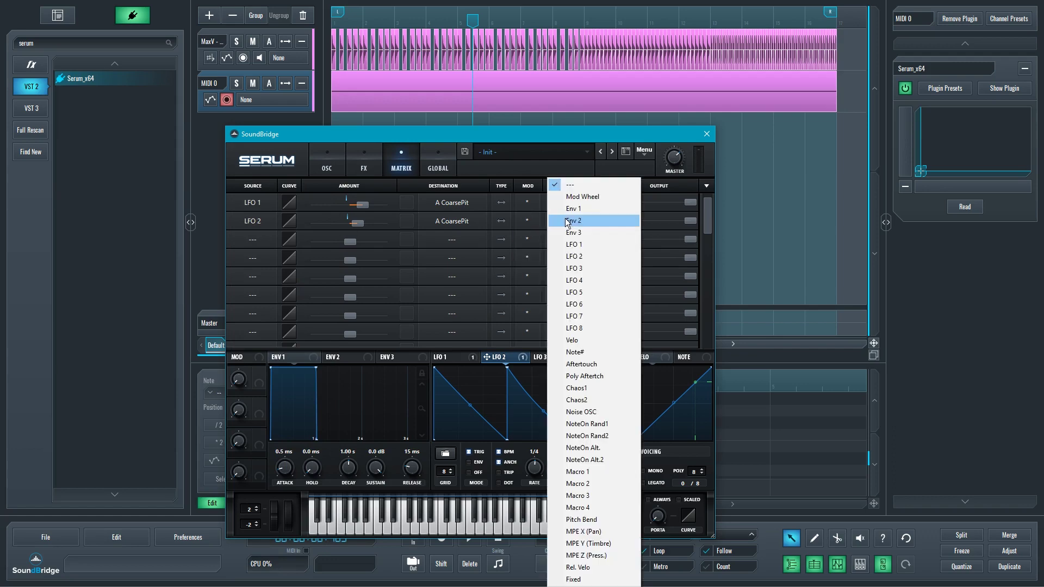
left_click(590, 244)
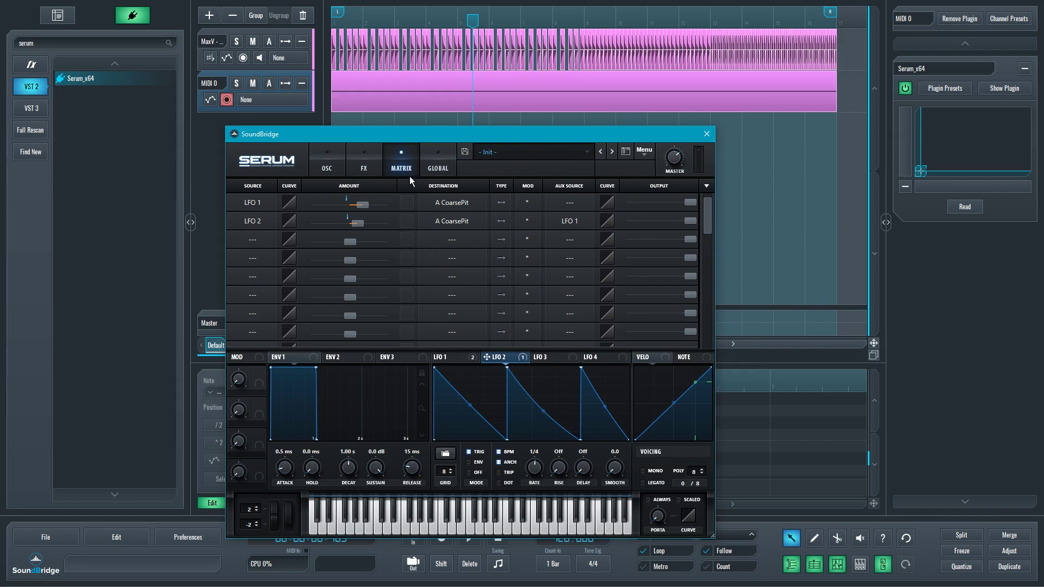
Step: Move the Serum window off the track controls and audition the LFO 2 pitch modulation scaled by LFO 1
left_click_drag(456, 140, 560, 135)
key("space")
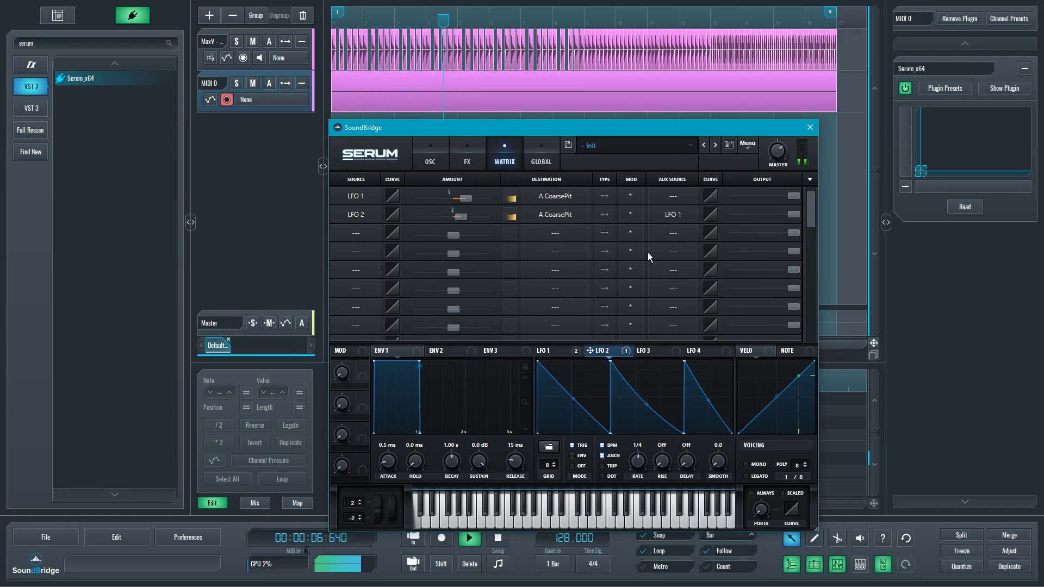
key("space")
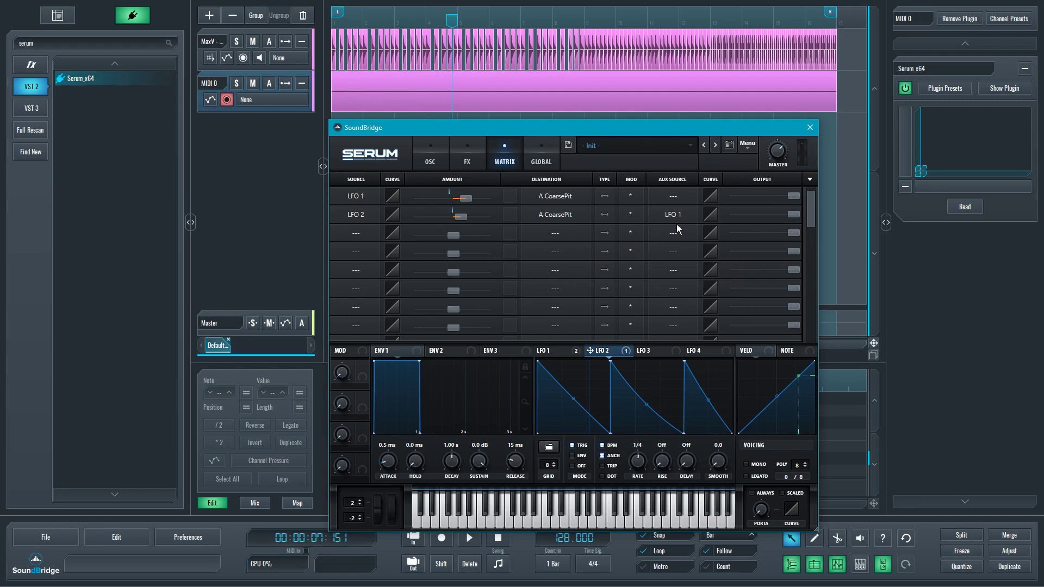
Step: Try bending LFO 1's ramp into a steep, late-rising curve and return it to a straight line
left_click(552, 351)
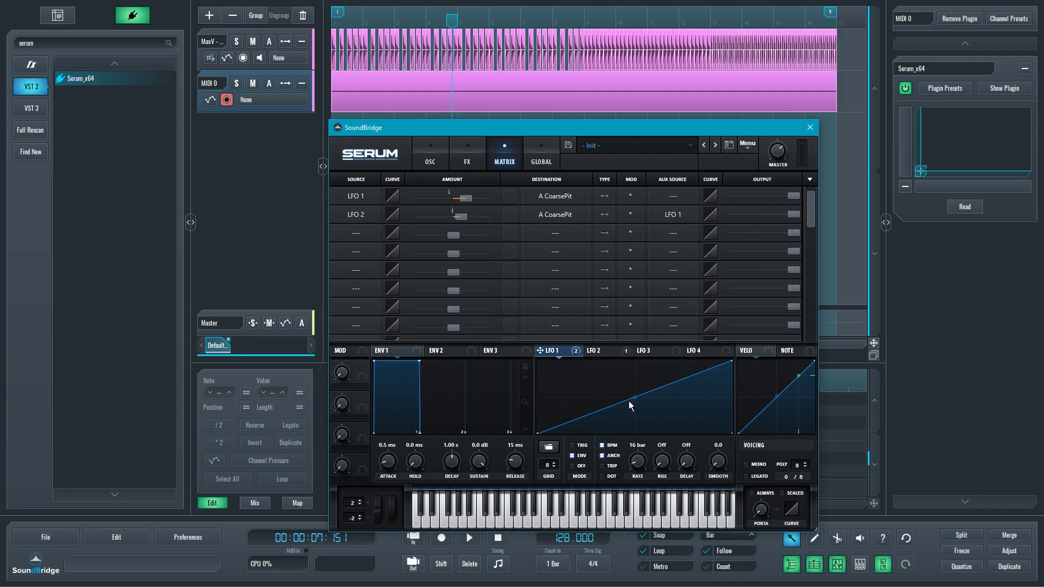
left_click_drag(642, 400, 636, 422)
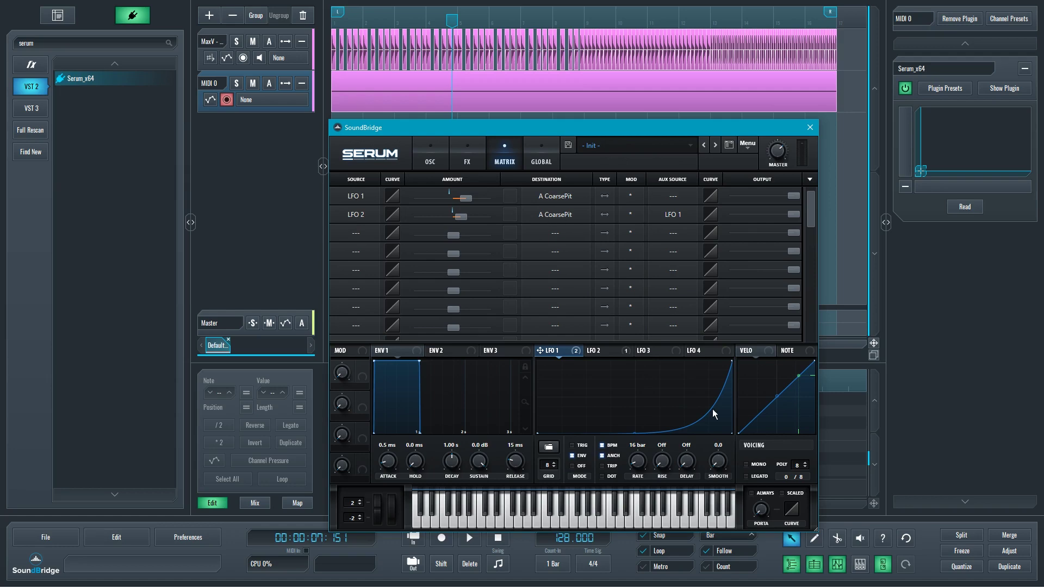
left_click_drag(638, 429, 718, 377)
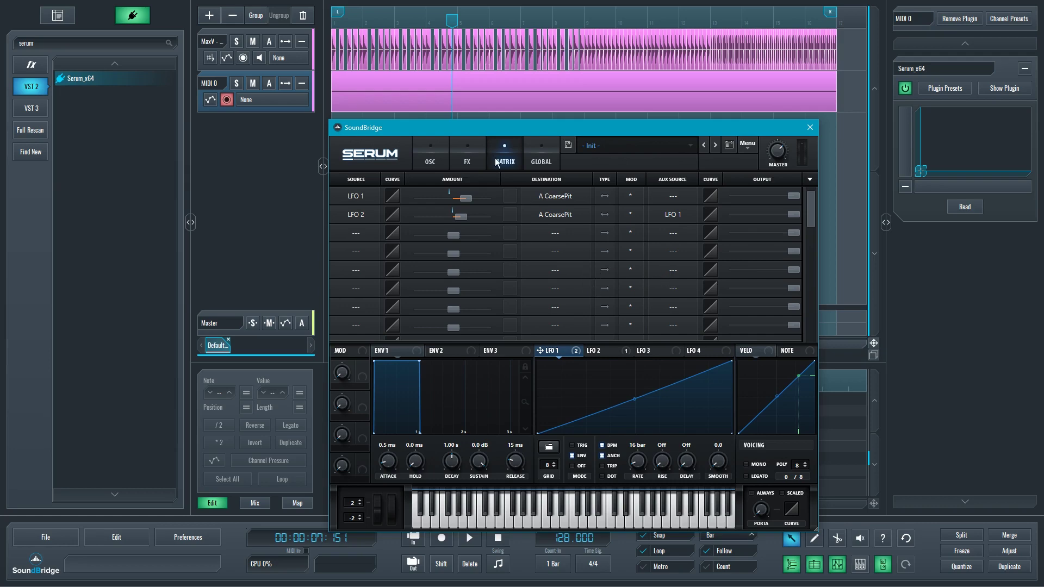
Step: Solo the Serum track and return the playhead to the start of the arrangement
left_click(235, 83)
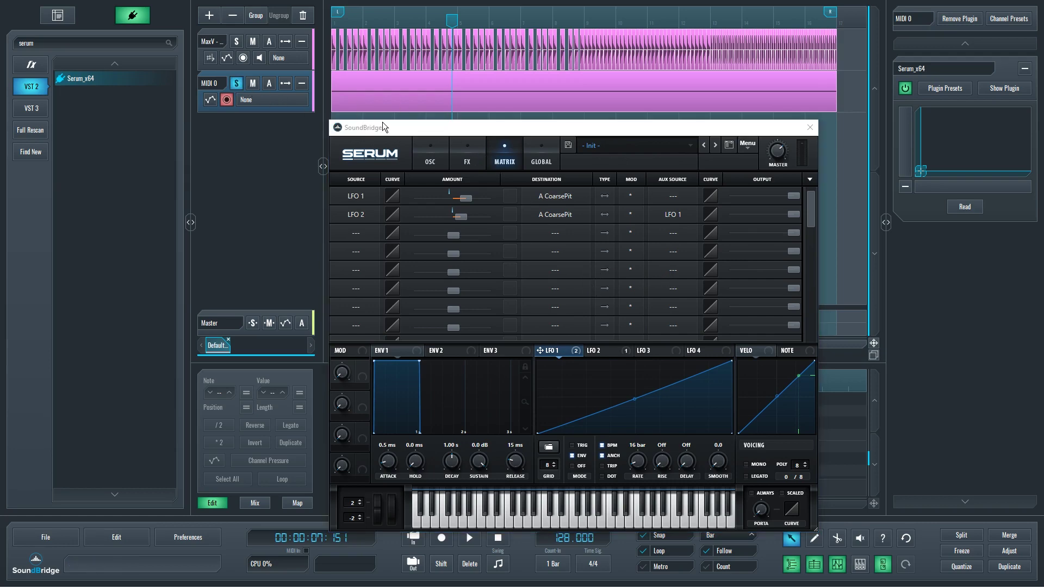
left_click_drag(383, 122, 409, 123)
left_click(185, 4)
key("space")
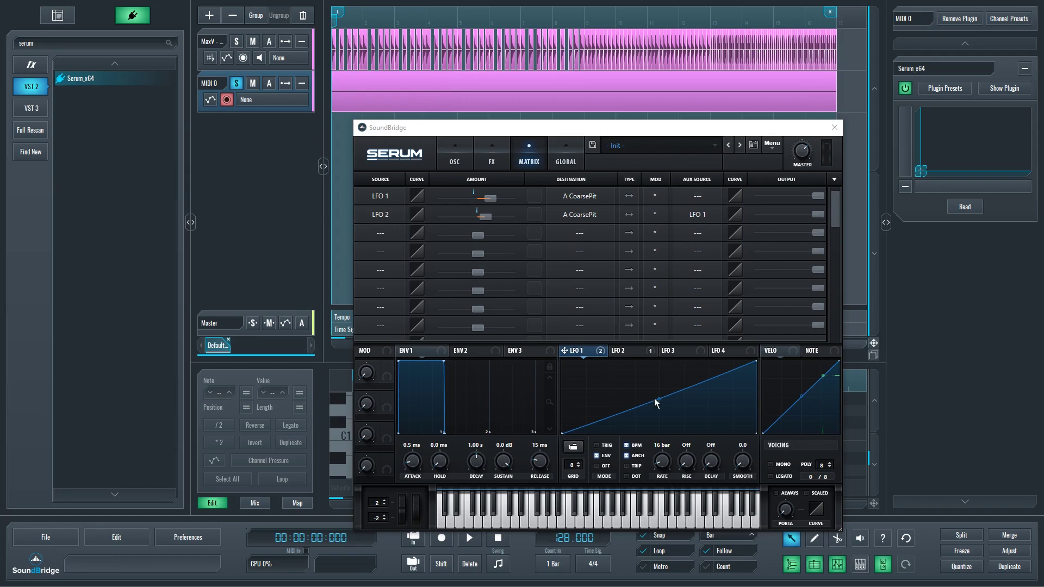
Step: Set LFO 2's rate to 1/2 while auditioning the soloed Serum track
left_click(646, 355)
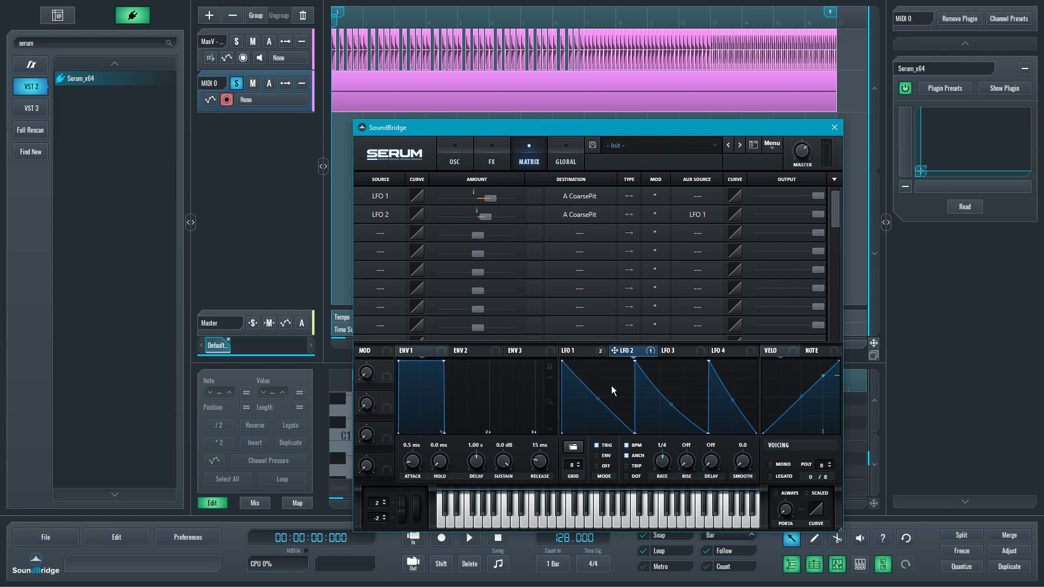
key("space")
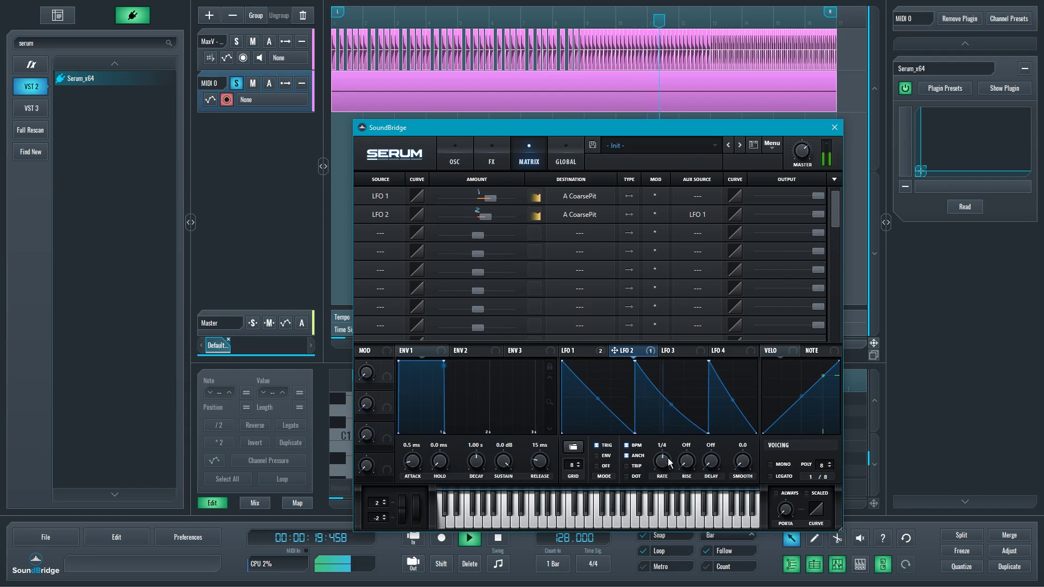
left_click_drag(664, 463, 664, 467)
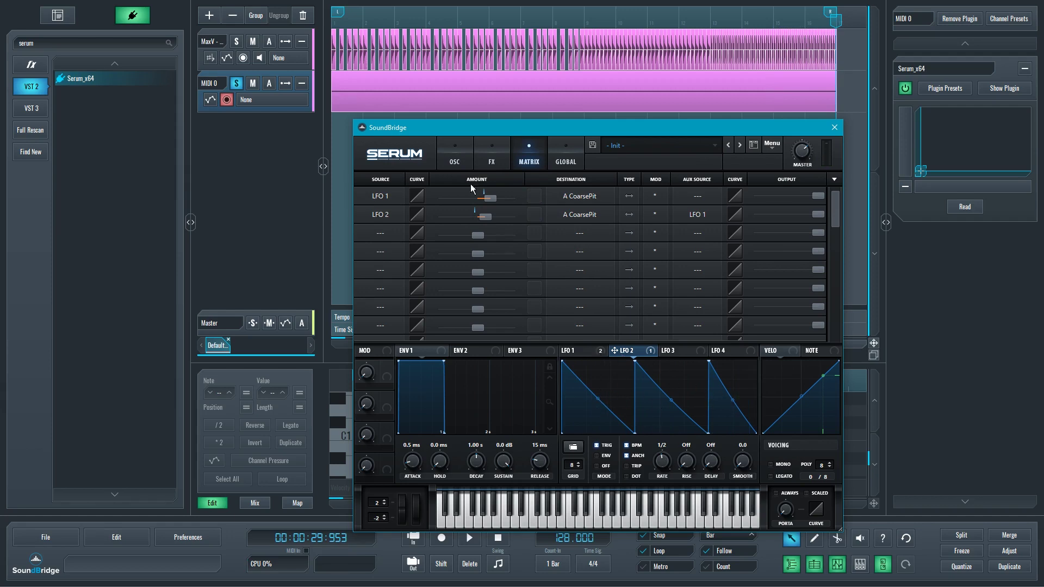
Step: Review the oscillator, effects and modulation matrix pages and compare the shapes of LFO 1 and LFO 2
left_click(471, 168)
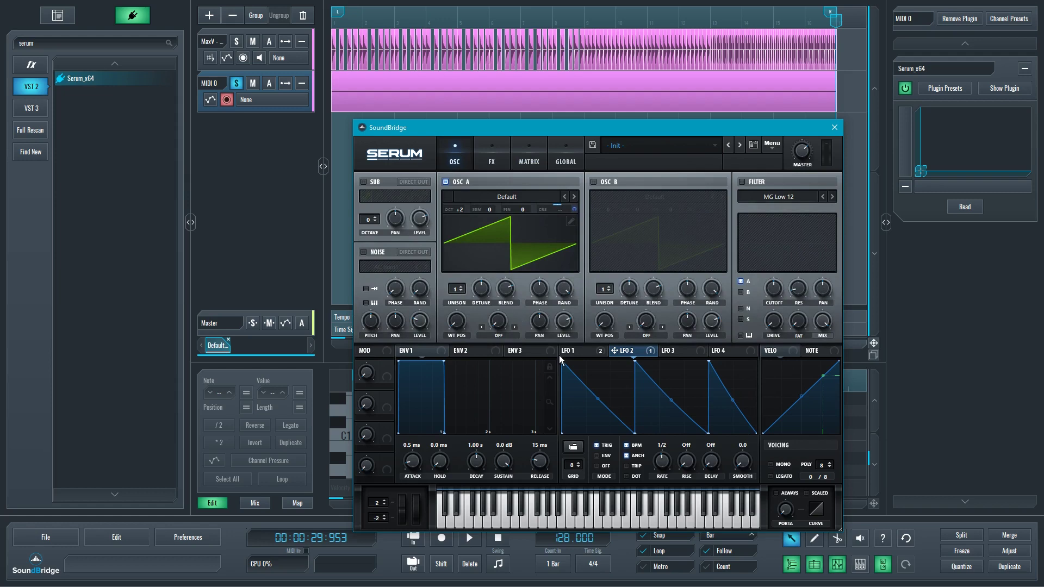
left_click(583, 351)
left_click(621, 351)
left_click(584, 350)
left_click(629, 353)
left_click(582, 349)
left_click(496, 160)
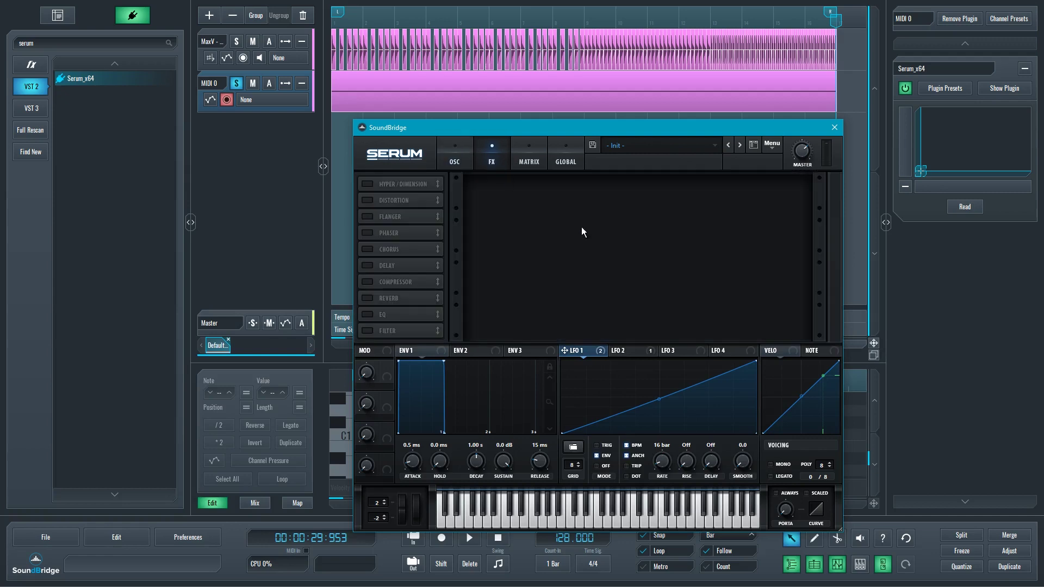
left_click(528, 162)
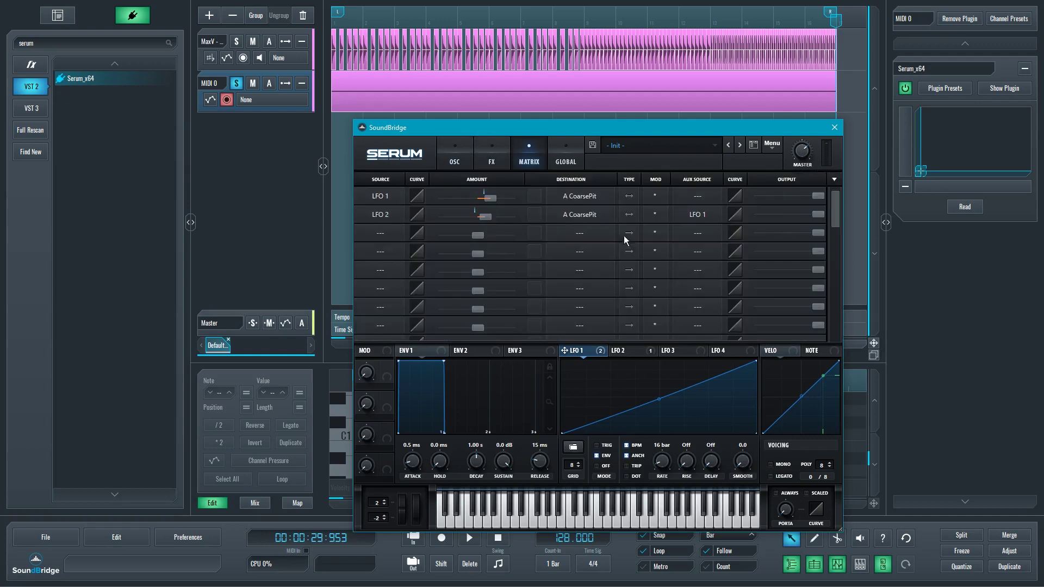
left_click(440, 150)
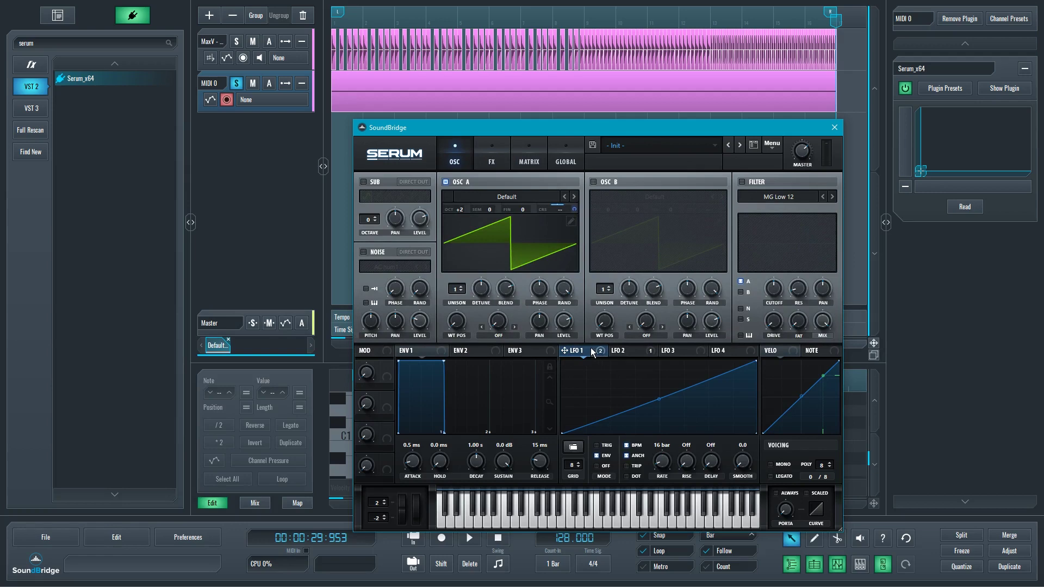
mouse_move(588, 358)
Step: Set oscillator A's unison to 7 voices
mouse_move(656, 125)
left_mouse_down()
mouse_move(630, 130)
mouse_move(641, 125)
left_mouse_up()
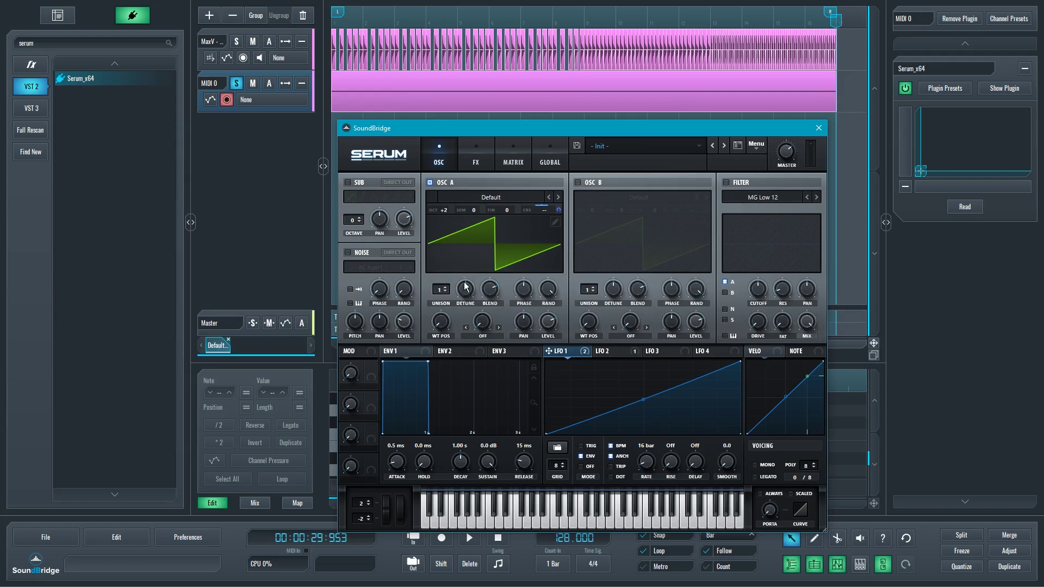
left_click_drag(465, 288, 461, 329)
left_click_drag(465, 290, 446, 237)
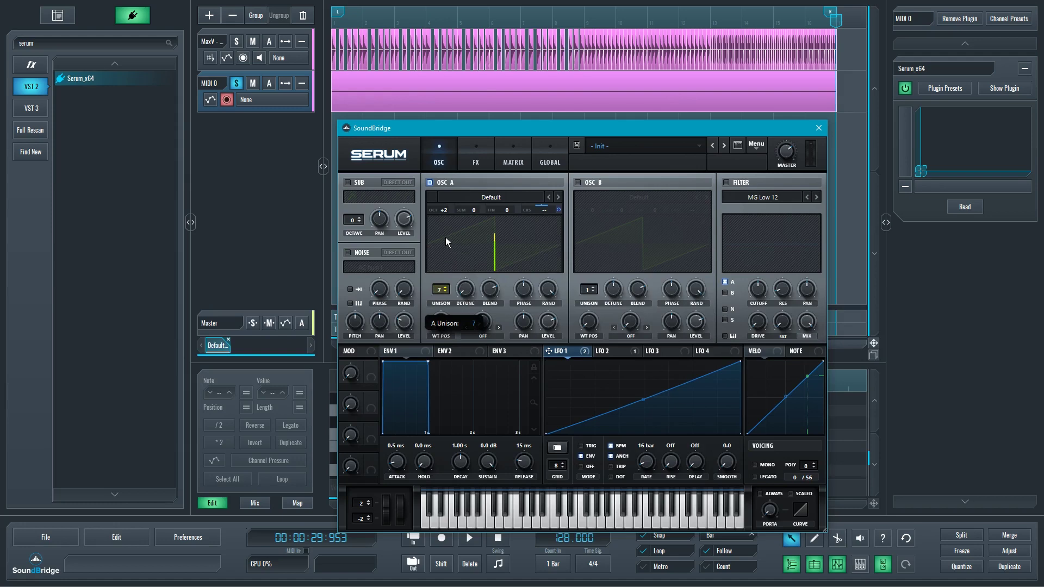
left_click(442, 289)
Step: Lower oscillator A's detune, modulate it with LFO 1 by 62 and audition the widening sound
left_click_drag(471, 297, 470, 300)
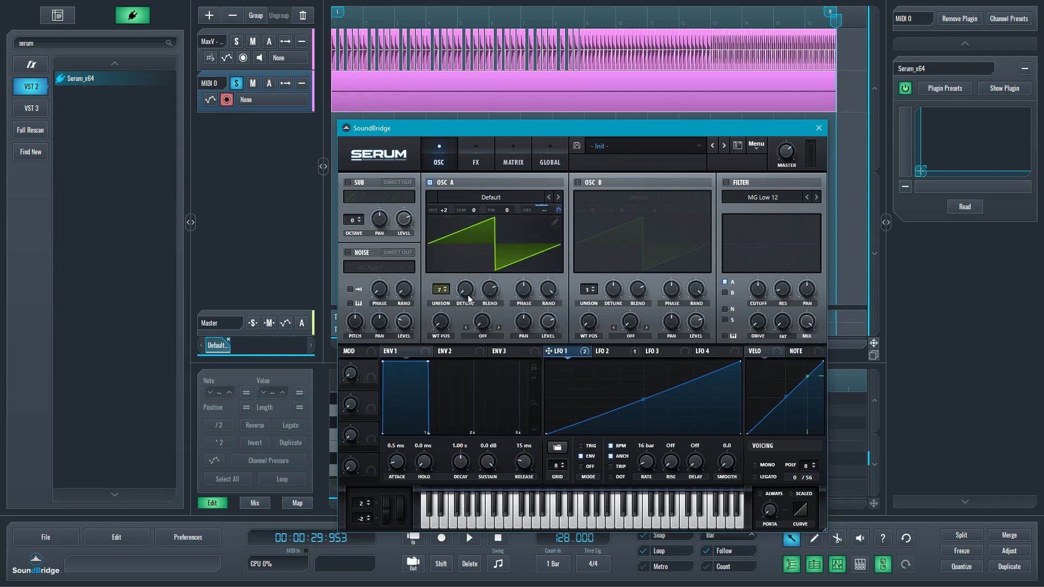
left_click(464, 288)
left_click_drag(453, 289, 459, 289)
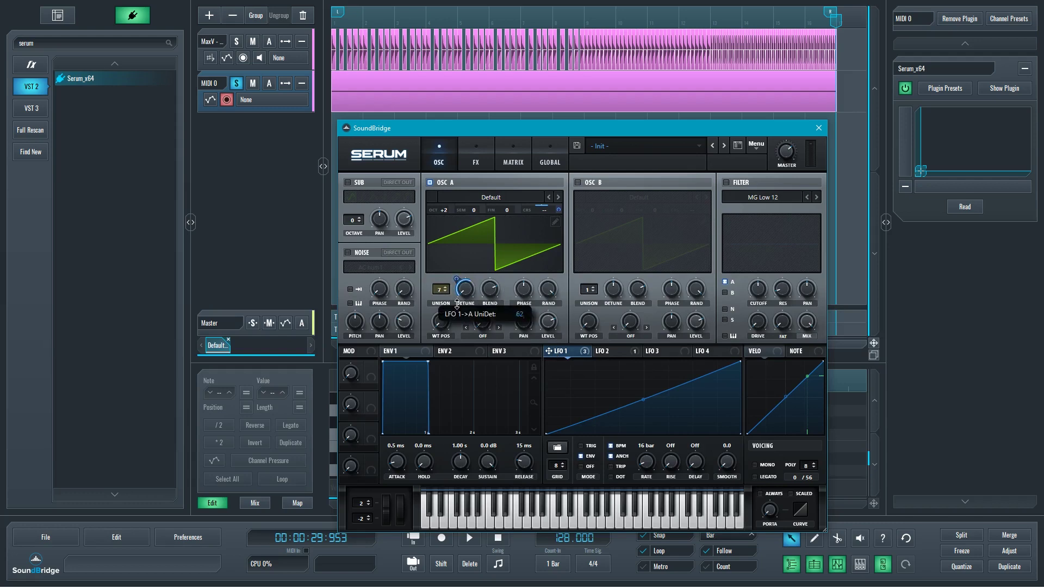
key("space")
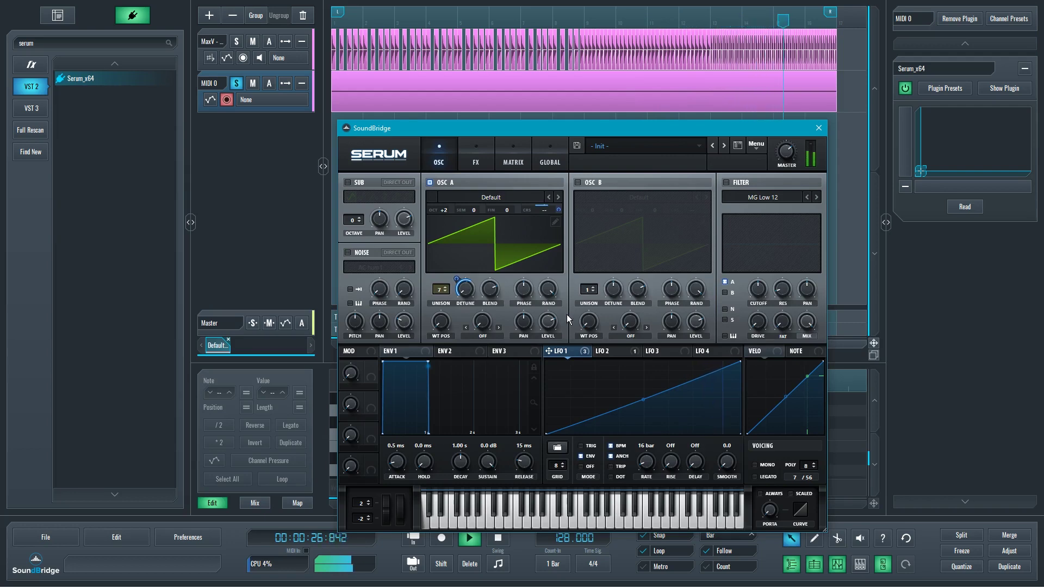
key("space")
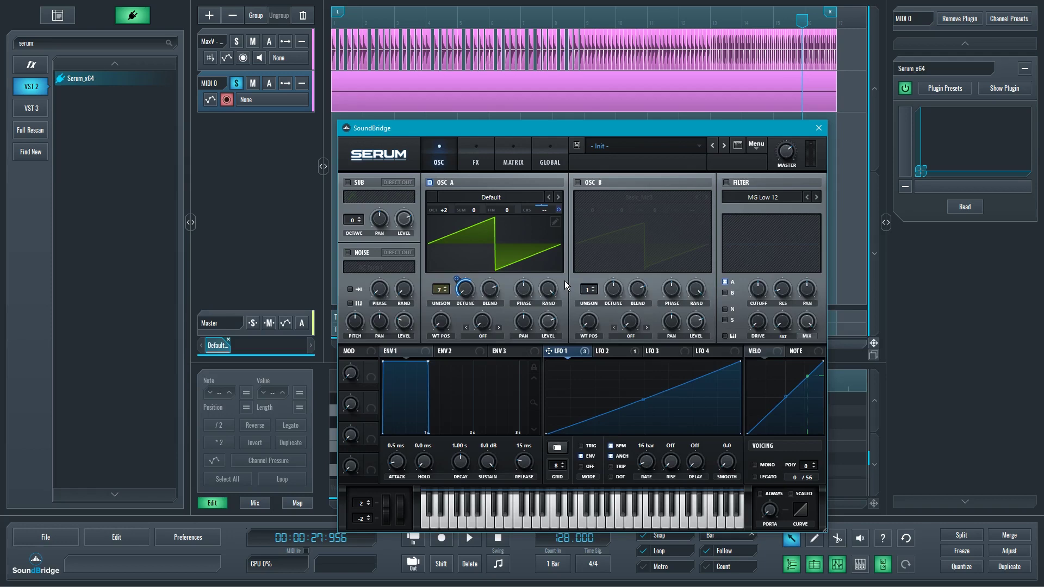
Step: Enable oscillator B and load the Monster 3 [SL] wavetable from the Spectral category
left_click(577, 183)
left_click(643, 198)
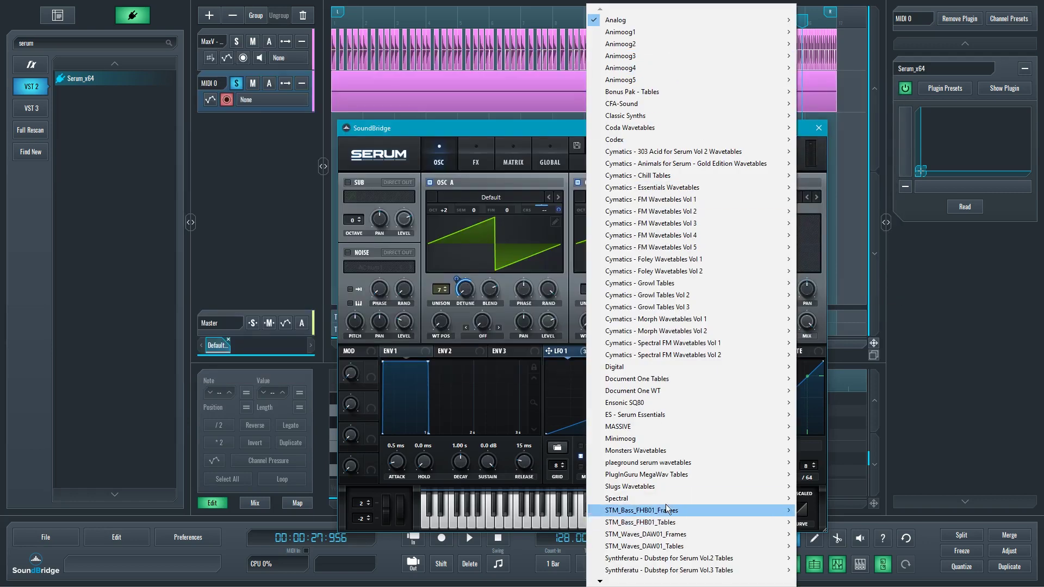
mouse_move(653, 501)
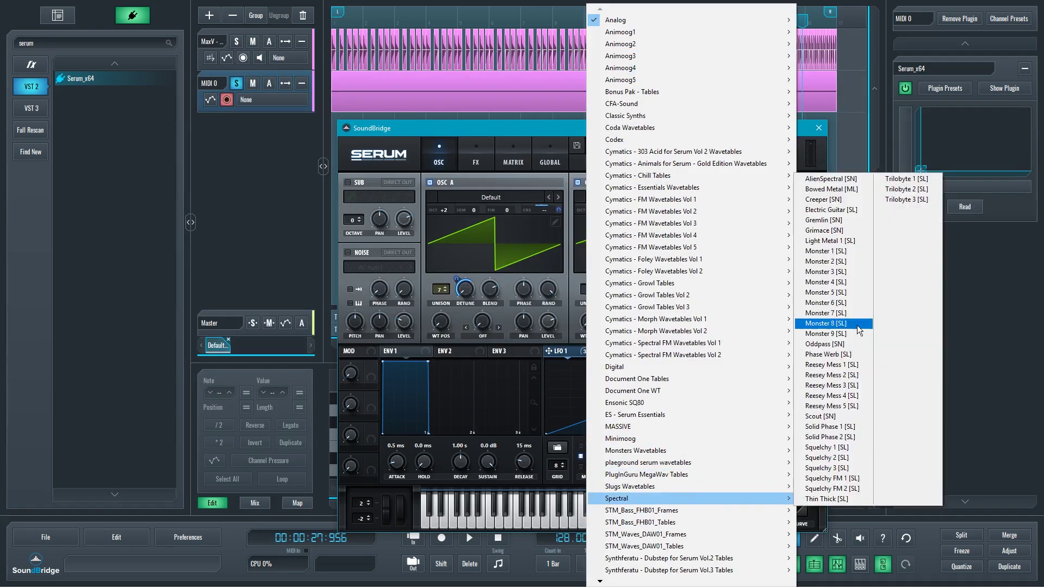
left_click(824, 271)
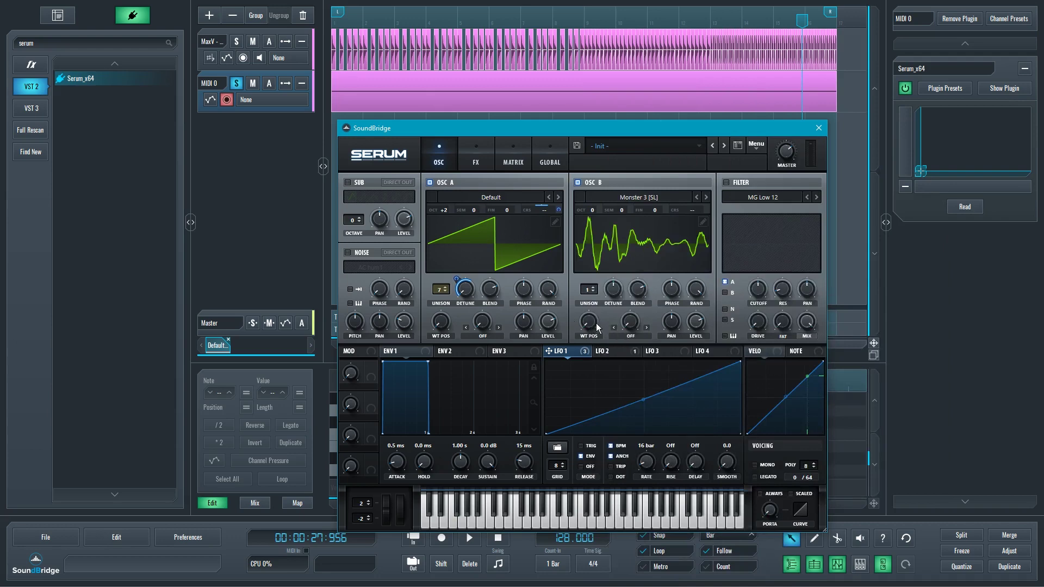
Step: Set oscillator B's octave to +1 and modulate its wavetable position and coarse pitch with LFO 1, the pitch by 32
mouse_move(593, 333)
scroll(594, 210, "up", 1)
left_click_drag(689, 210, 710, 187)
mouse_move(560, 211)
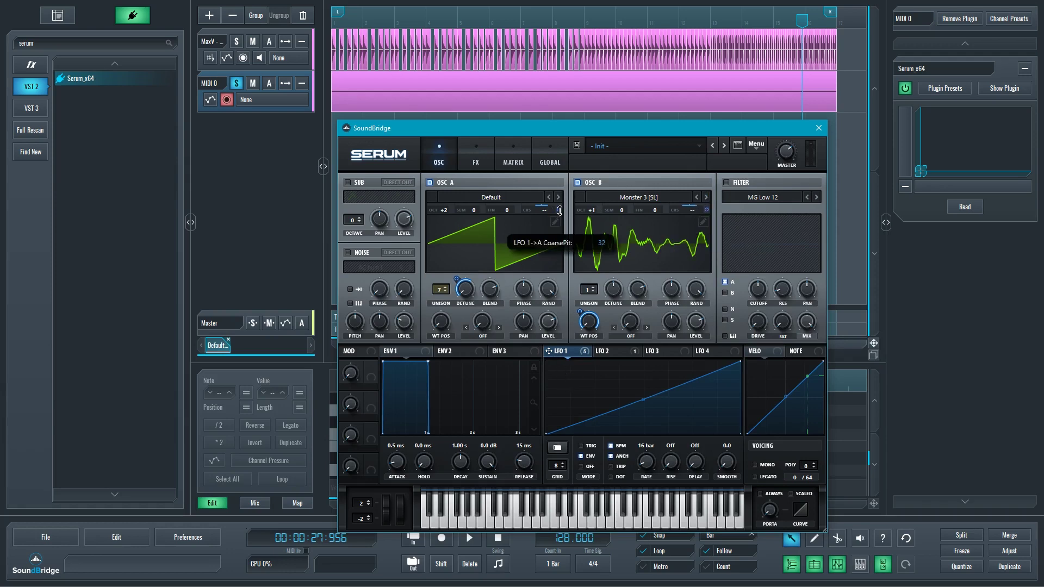
left_click_drag(707, 209, 706, 204)
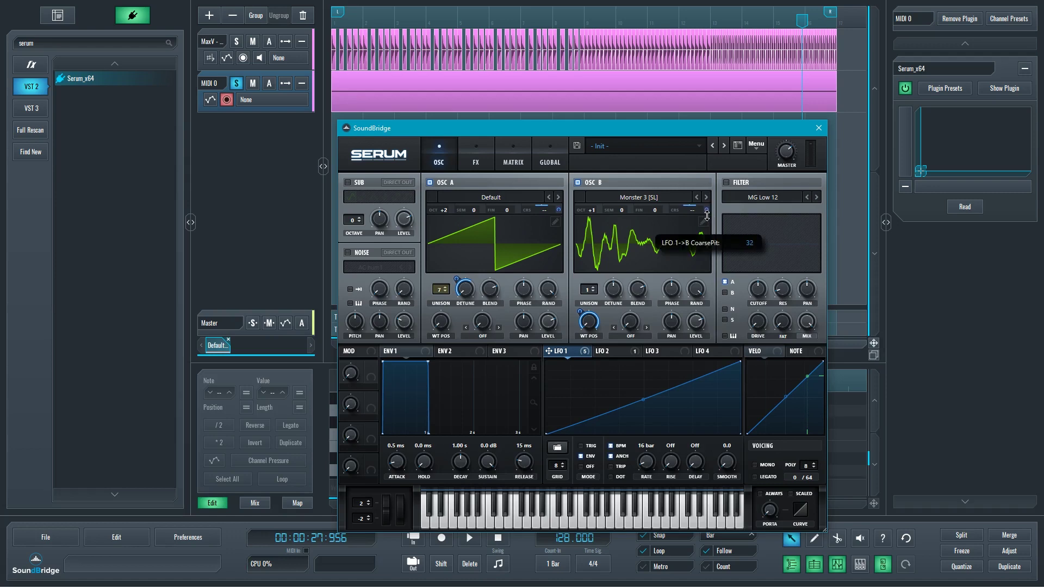
Step: Modulate oscillator B's coarse pitch with LFO 2 by 20
left_click(604, 351)
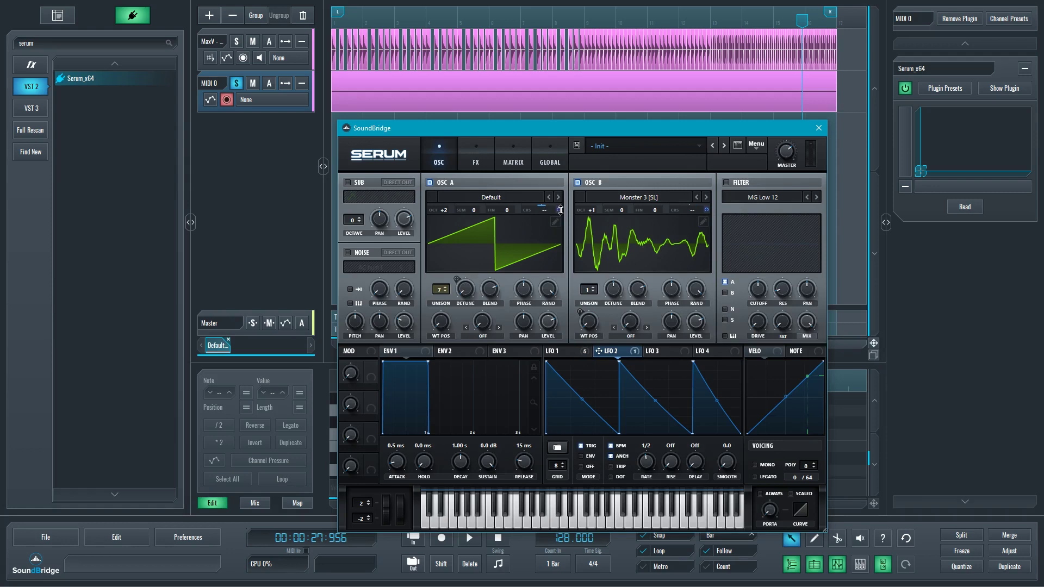
mouse_move(560, 209)
left_click_drag(686, 211, 697, 210)
mouse_move(708, 208)
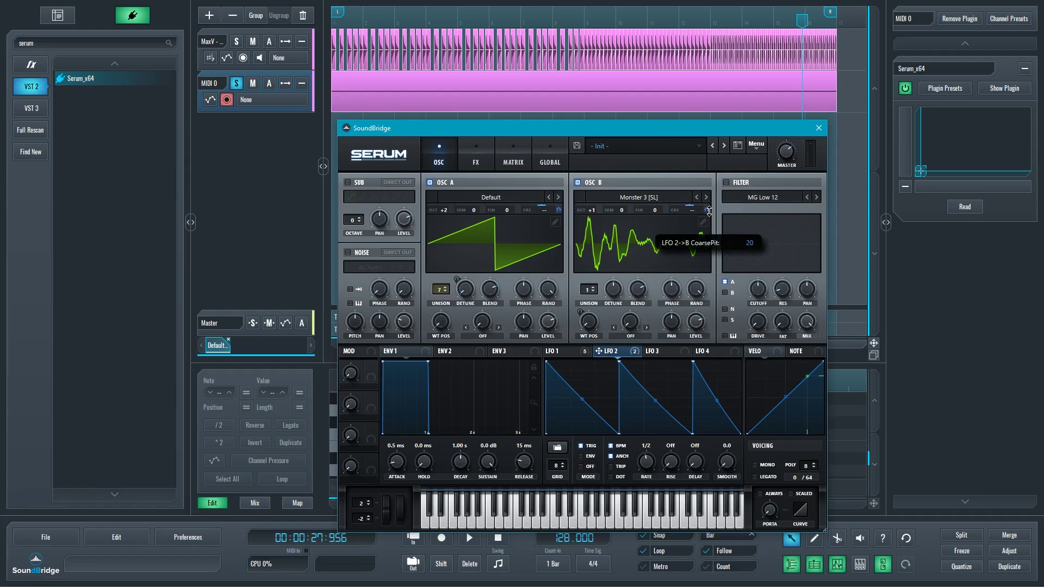
Step: During playback, set oscillator B's octave to +2 and its unison to 10 voices, and reduce its detune
key("space")
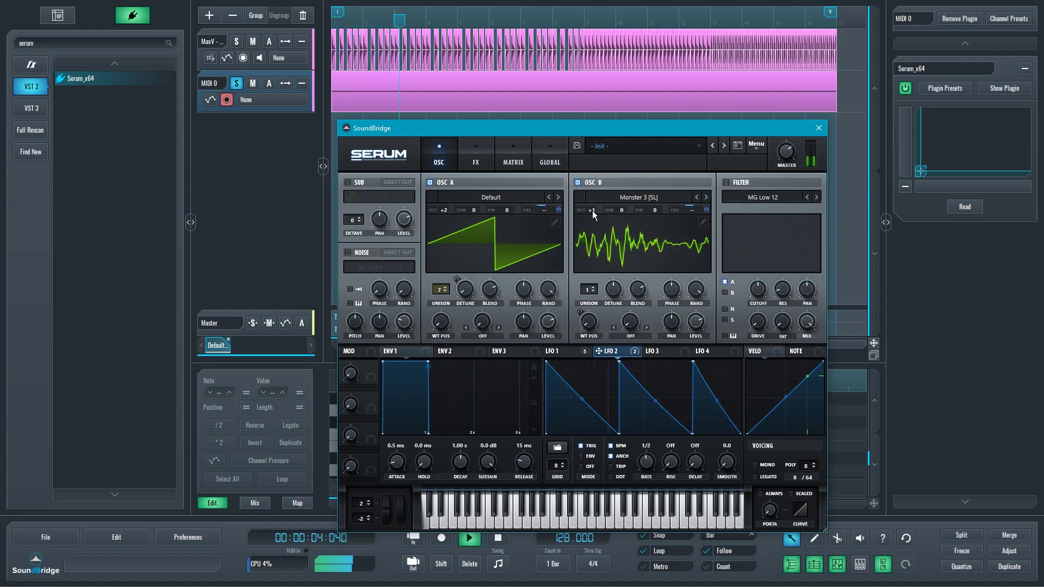
left_click_drag(592, 210, 596, 205)
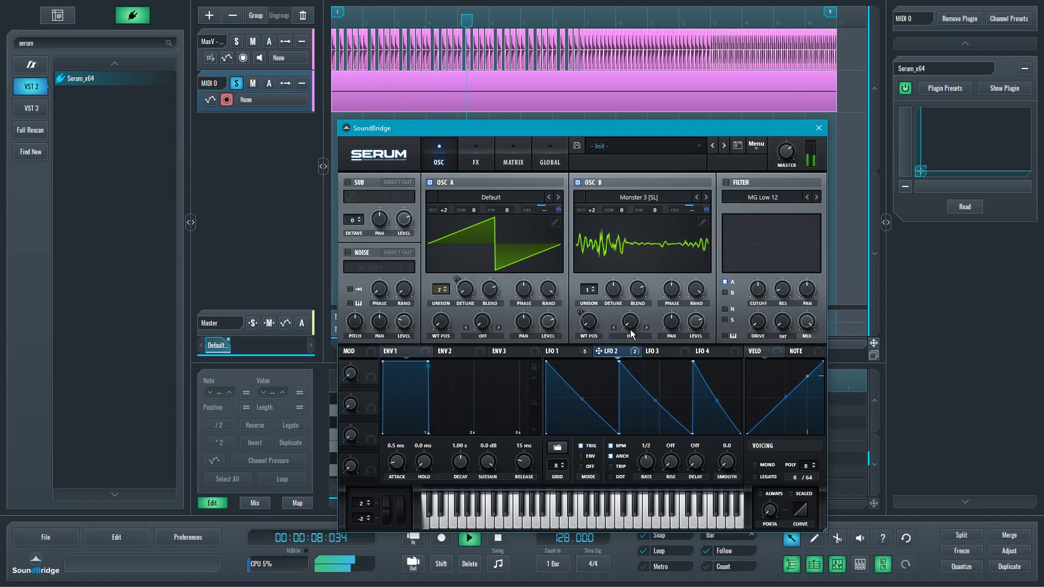
left_click_drag(588, 289, 613, 293)
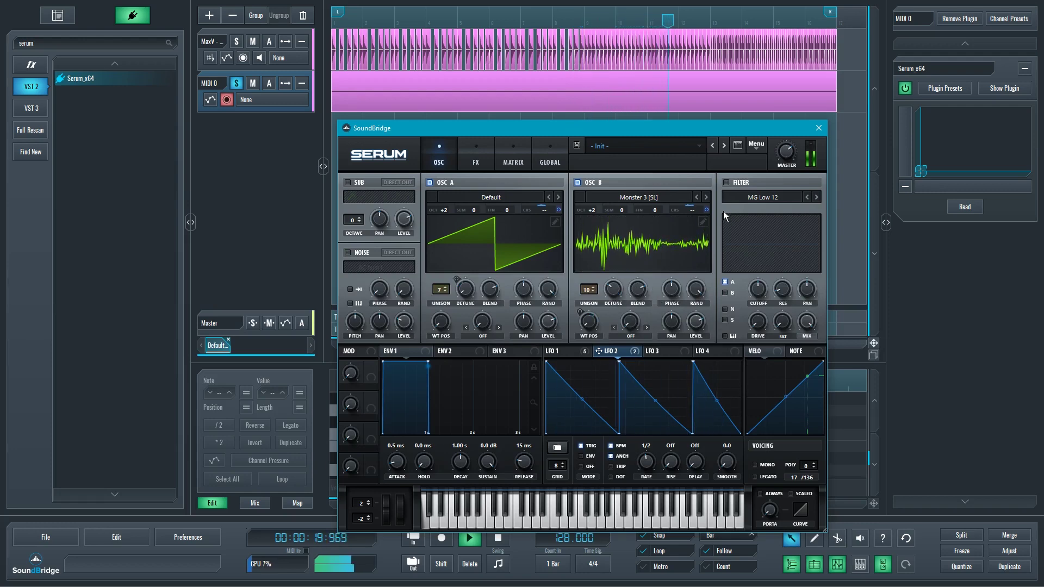
key("space")
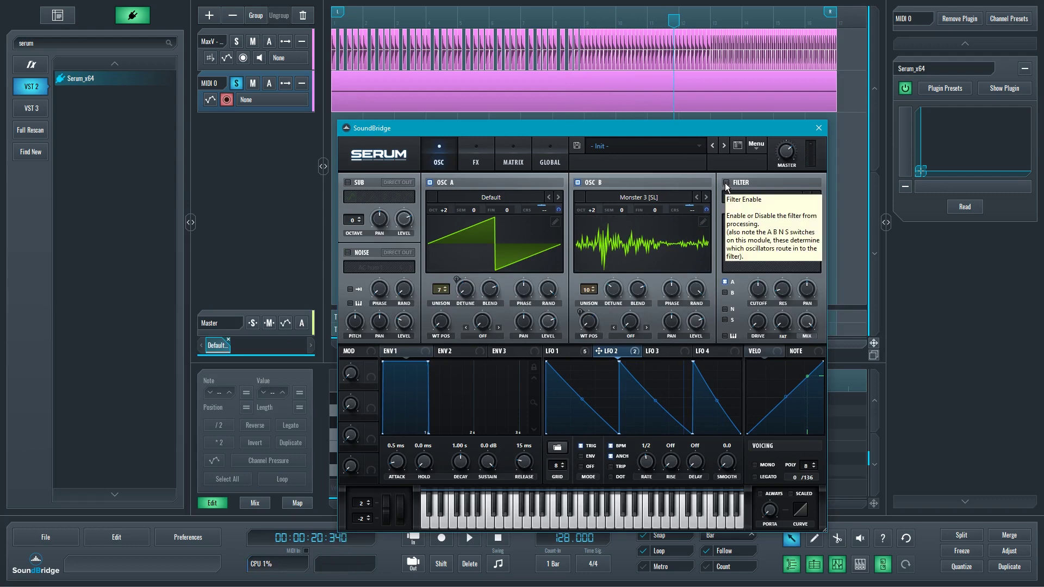
Step: Enable the filter with oscillator B routed through it, lower its cutoff and choose the MG Low 18 type
left_click(725, 183)
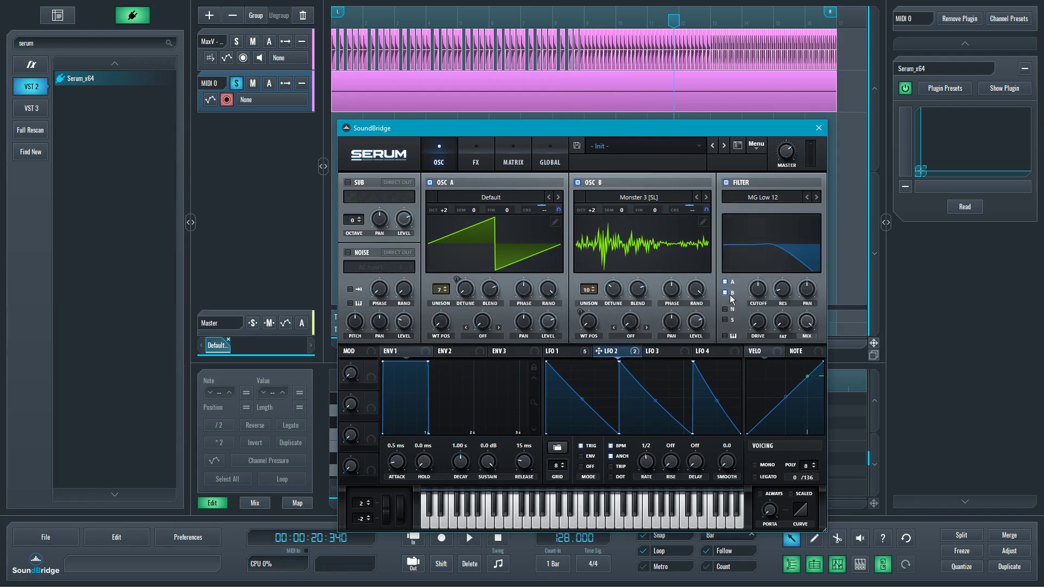
left_click_drag(755, 297, 757, 304)
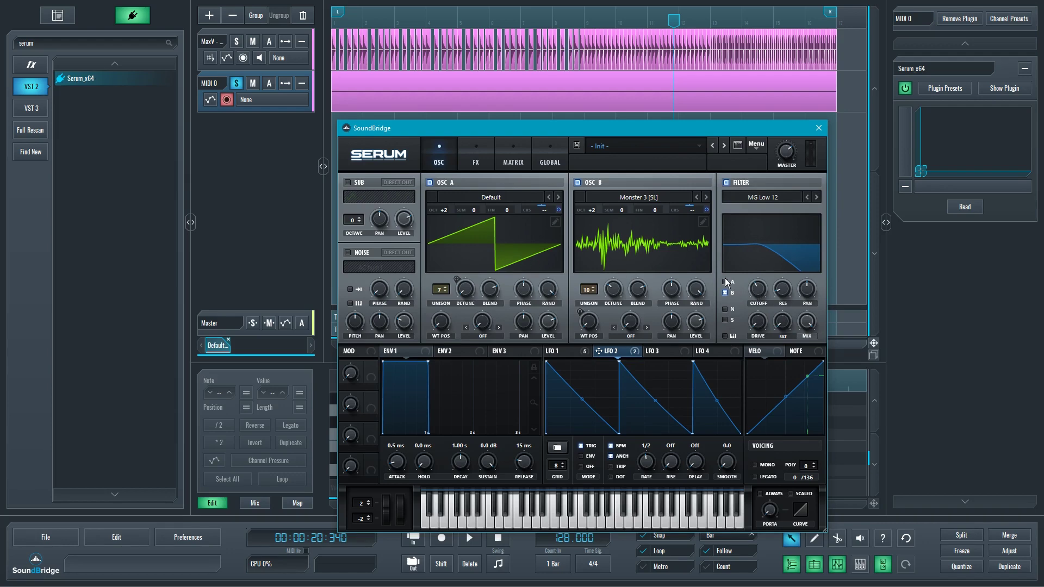
left_click(817, 197)
Step: Lower the filter cutoff further, modulate it with LFO 1 by 46 and audition with both oscillators routed through the filter
left_click_drag(754, 296, 759, 290)
left_click(563, 351)
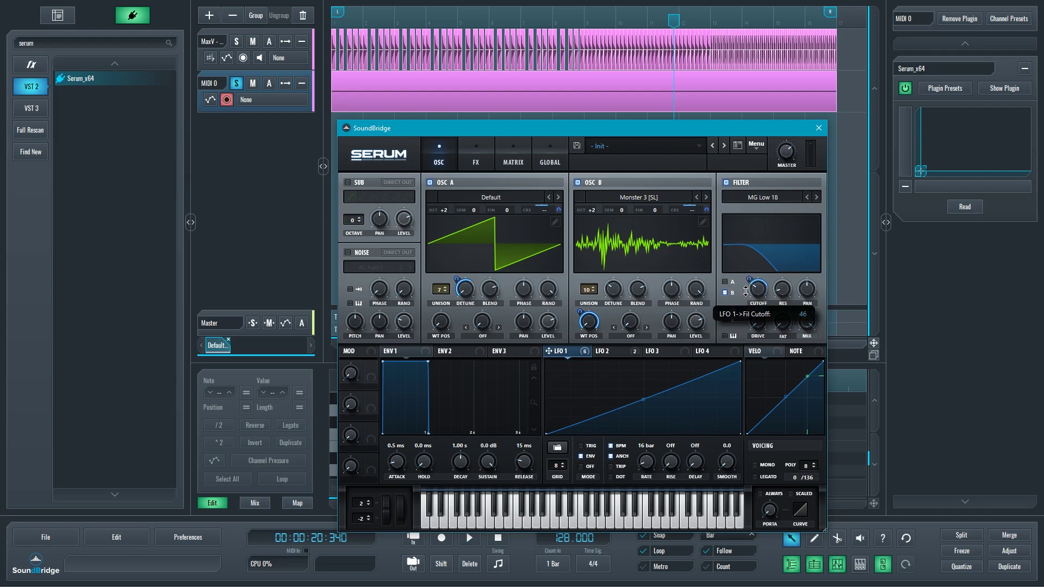
key("space")
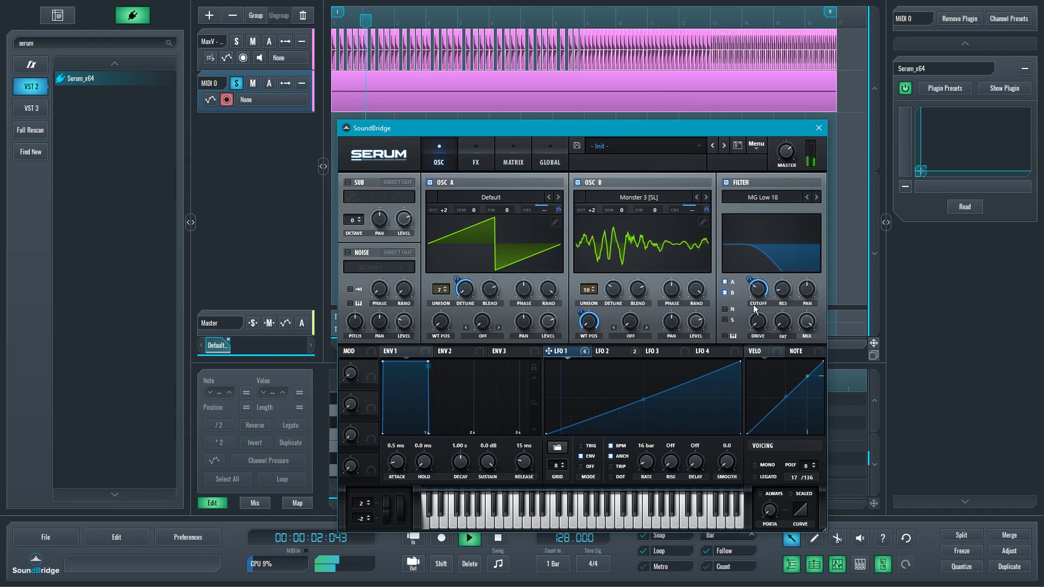
mouse_move(761, 286)
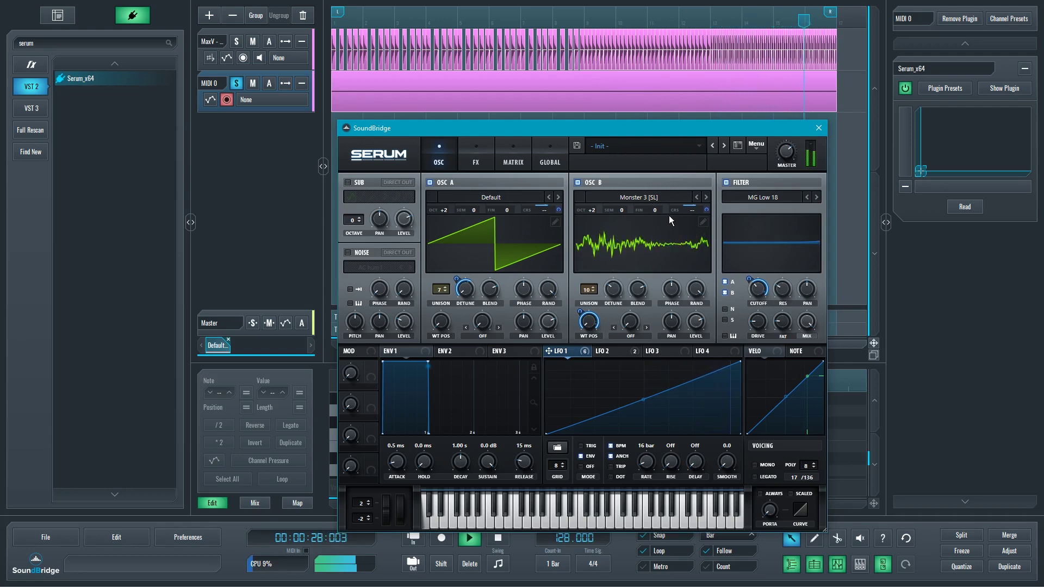
key("space")
Step: Enable the effects filter, set its type to Dist.Comb 1 LP and start playback to hear it
left_click(476, 158)
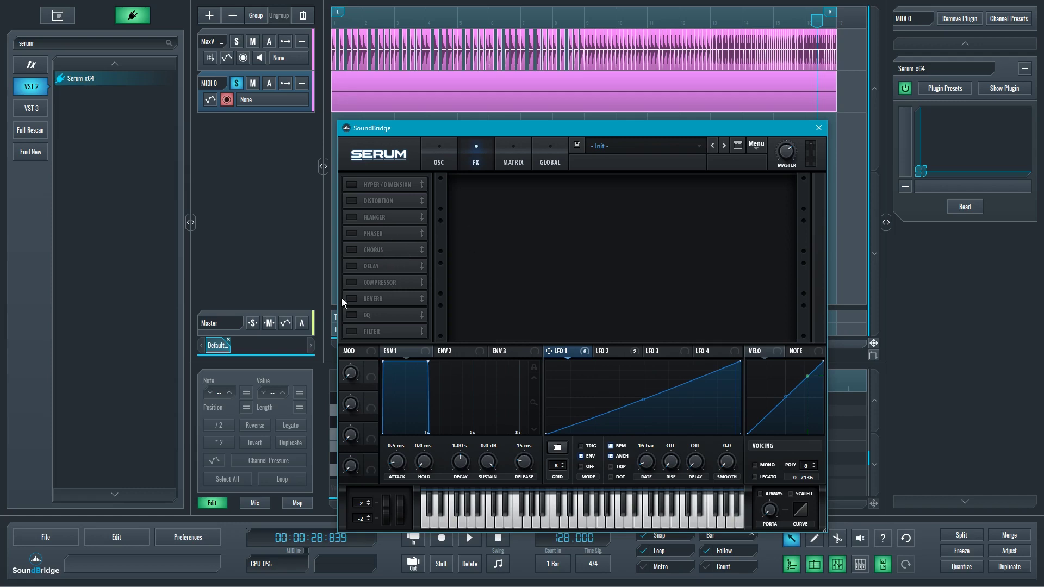
left_click(351, 332)
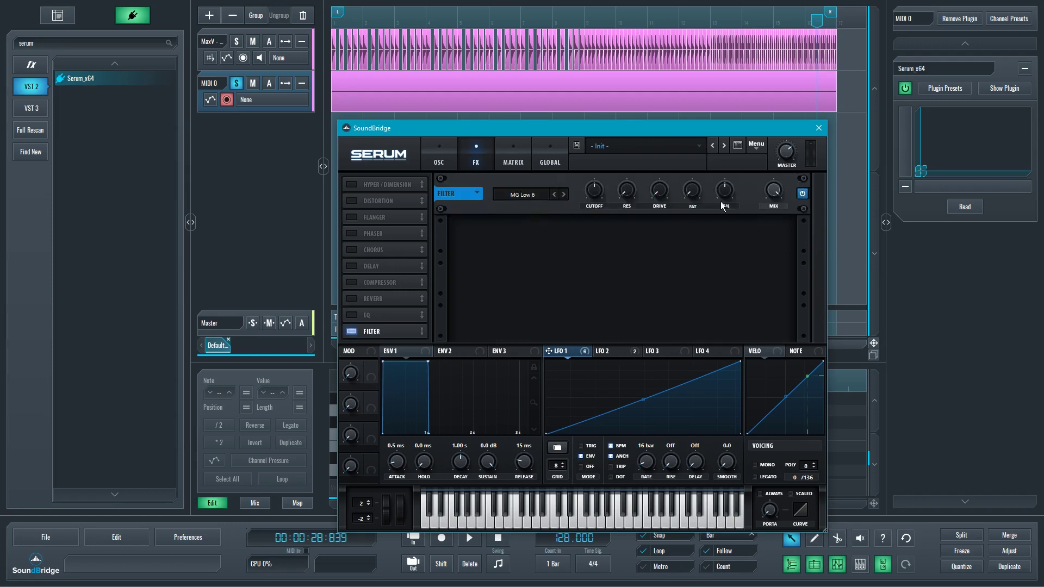
left_click(543, 194)
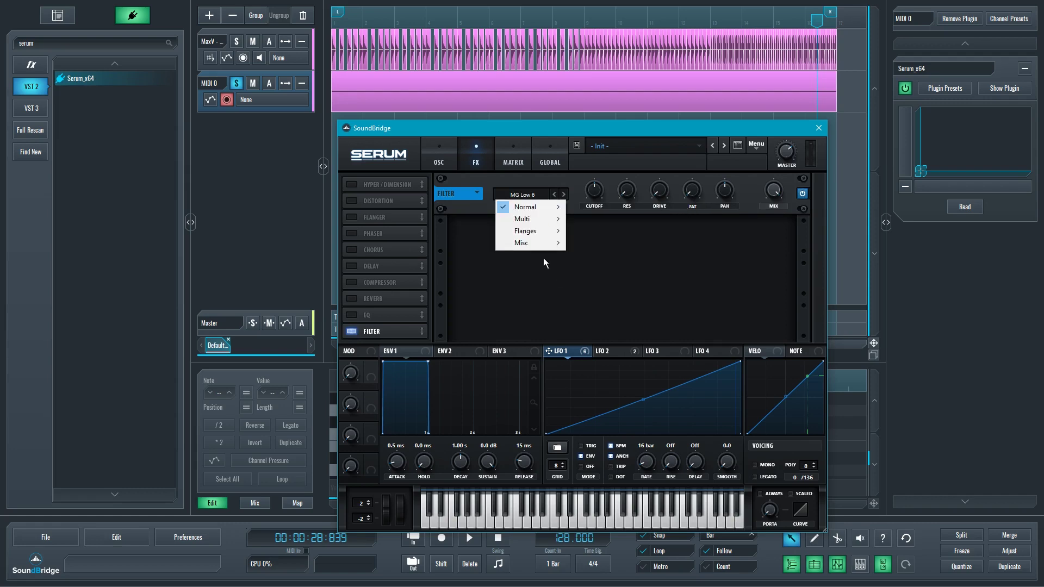
mouse_move(530, 243)
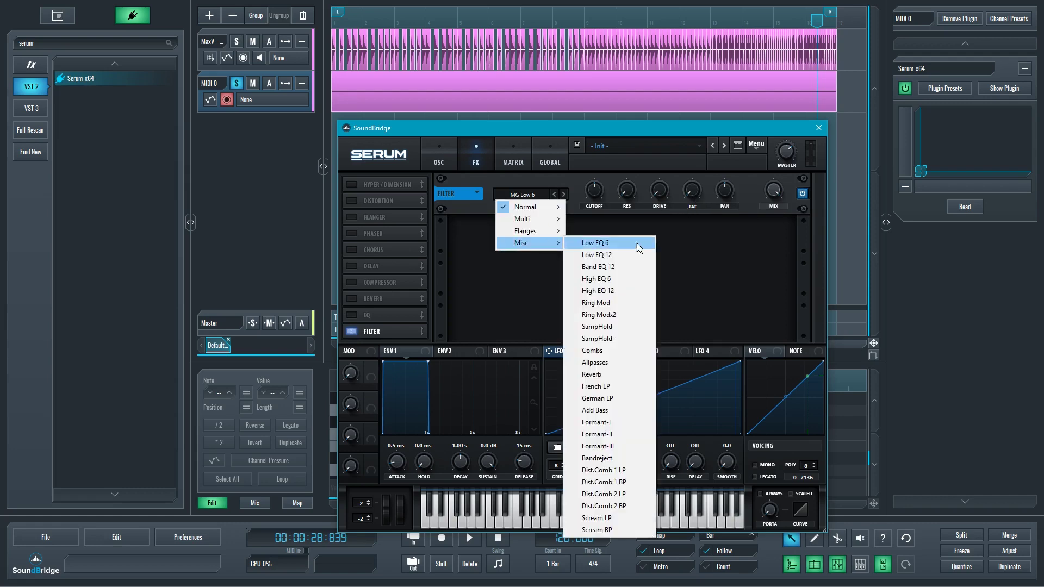
left_click(629, 471)
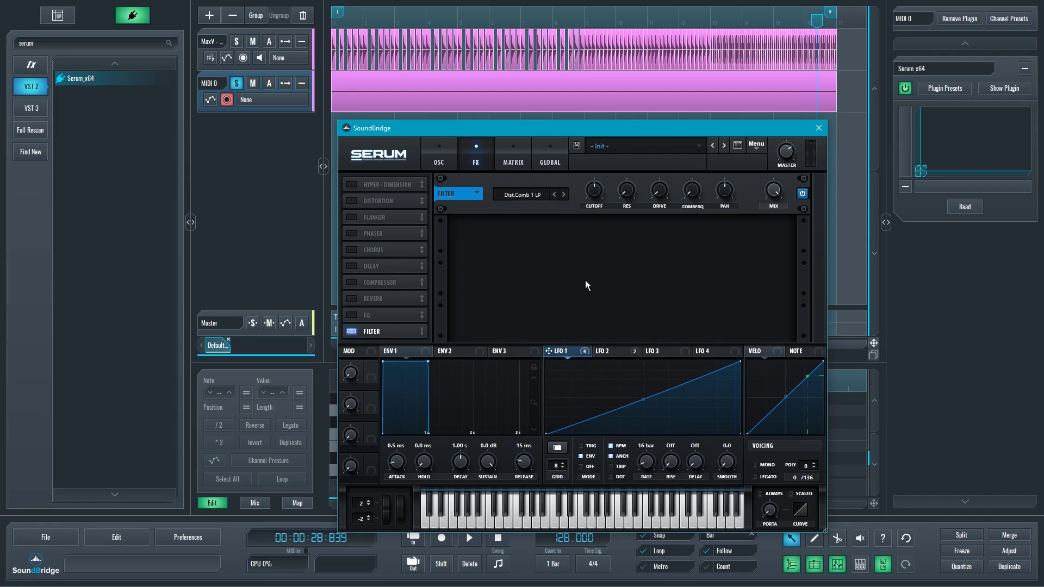
left_click(555, 194)
key("space")
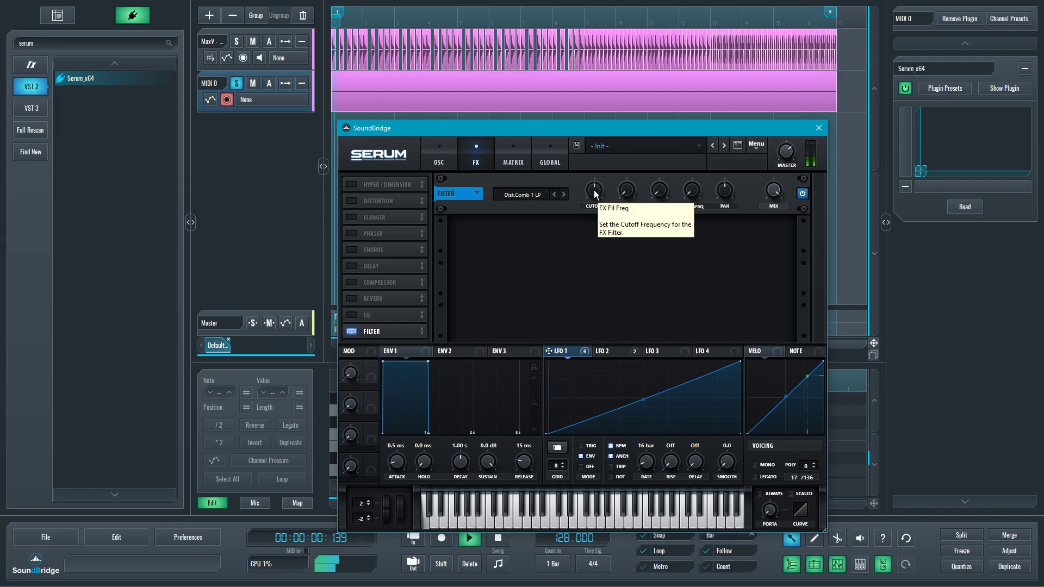
Step: During playback, raise the effects filter's cutoff, turn off the main oscillator filter and change the effects filter type to Dist.Comb 2 LP
left_click_drag(594, 194, 589, 172)
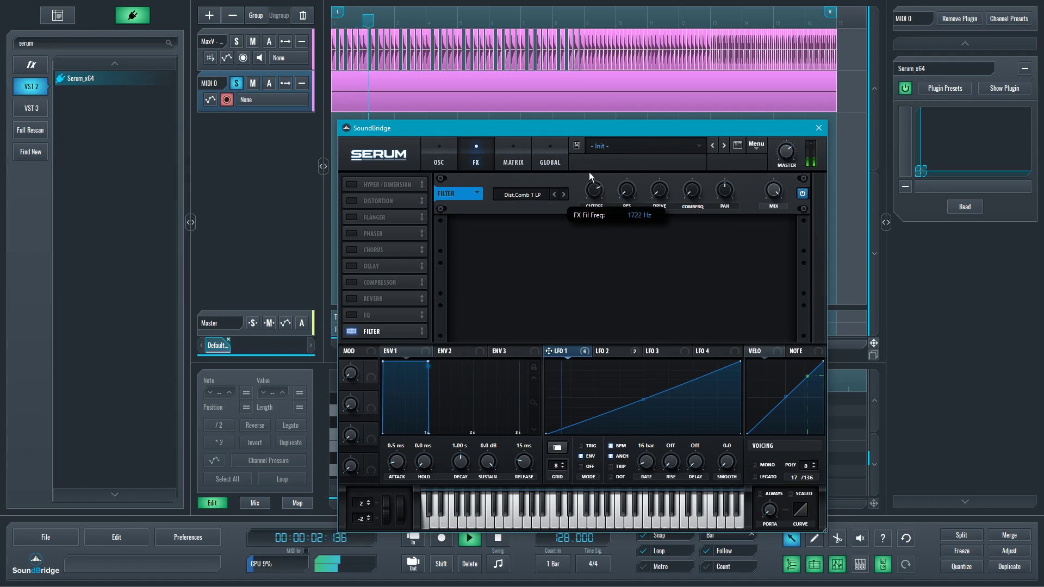
left_click(439, 158)
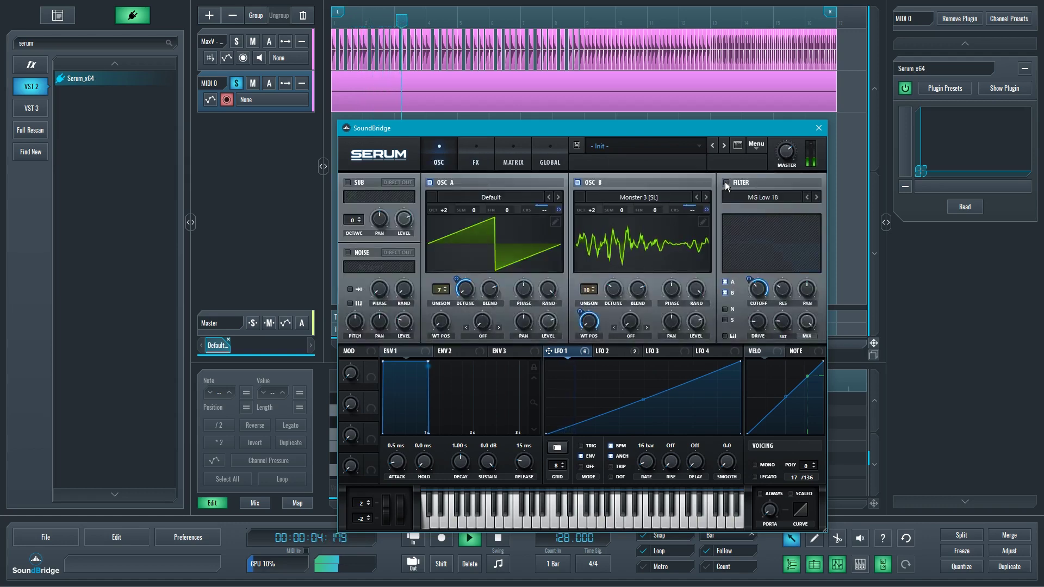
left_click(477, 157)
mouse_move(594, 190)
left_mouse_down()
mouse_move(595, 243)
mouse_move(593, 188)
left_mouse_up()
left_click(564, 194)
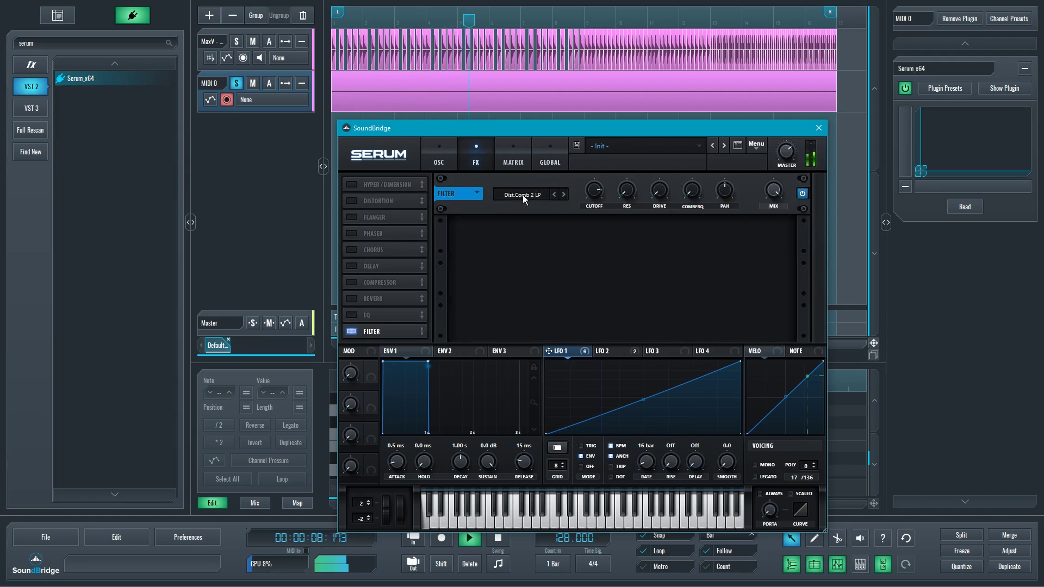
Step: Choose the Cmb H6+ flanger type for the effects filter and restart playback from the beginning
left_click(523, 194)
mouse_move(543, 245)
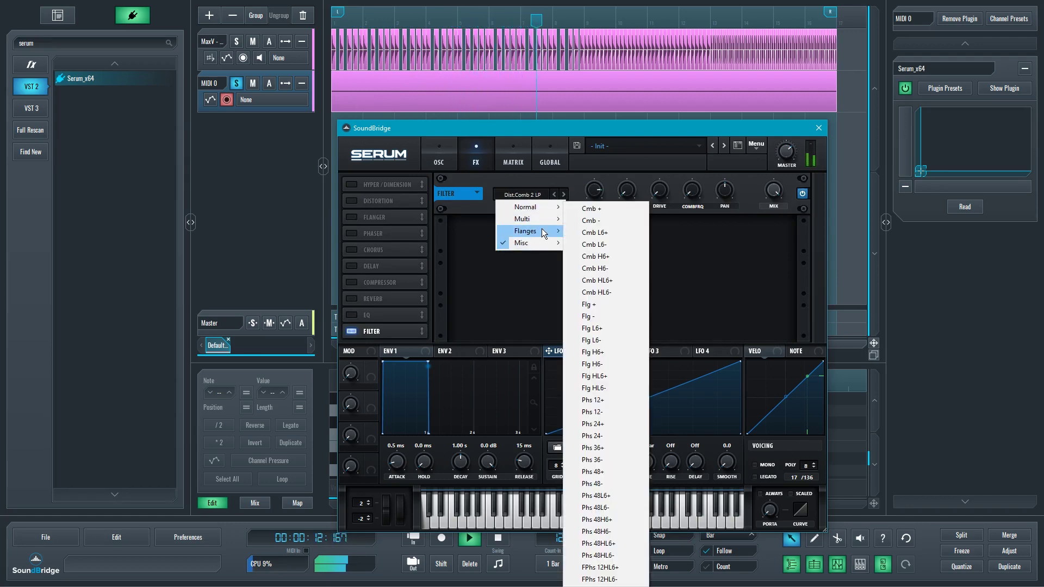
left_click(612, 258)
key("space")
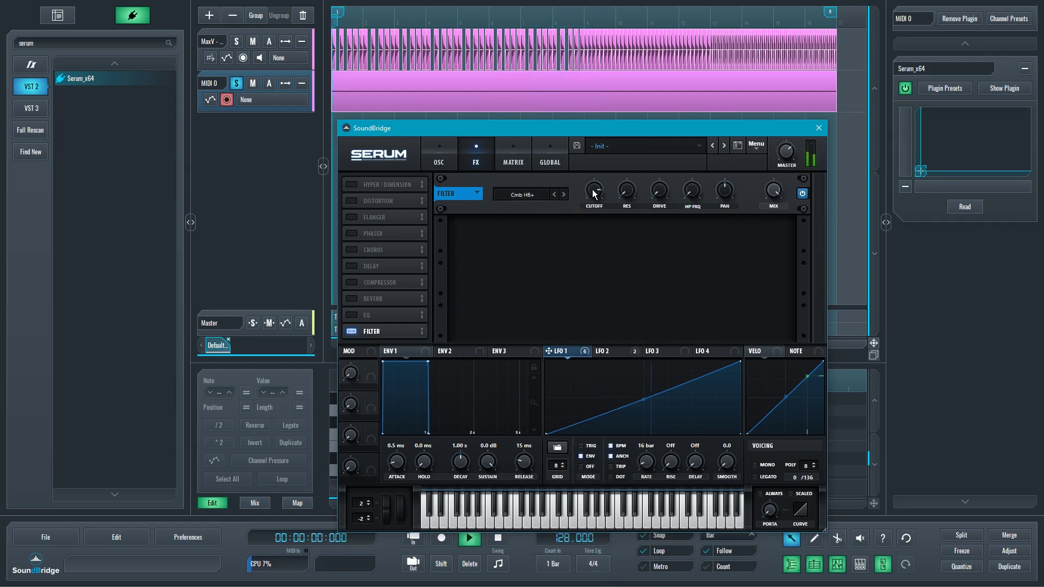
mouse_move(593, 193)
key("space")
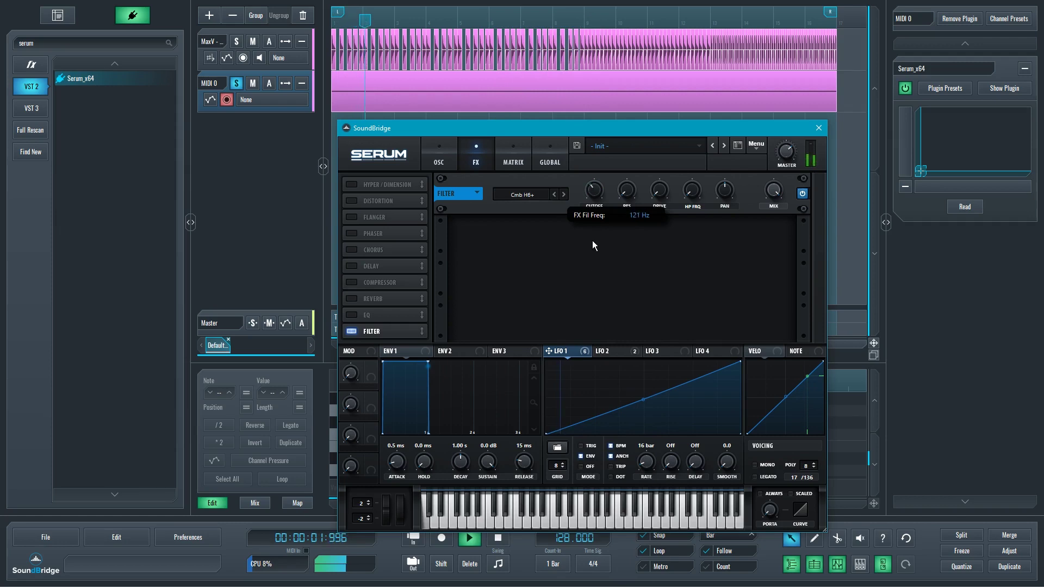
Step: Sweep the effects filter cutoff back up, raise its resonance to 63% and lower its HP frequency
left_click_drag(592, 240, 594, 202)
left_click_drag(627, 191, 631, 151)
left_click_drag(693, 197, 676, 186)
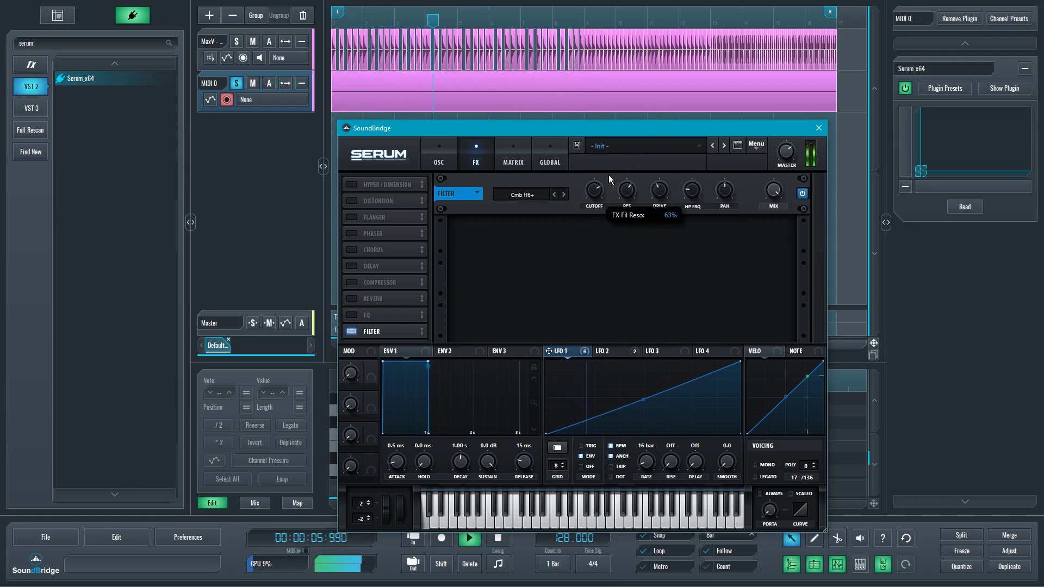
Step: Audition the effects filter cutoff by sweeping it, stop playback and lower the cutoff to its minimum
mouse_move(596, 190)
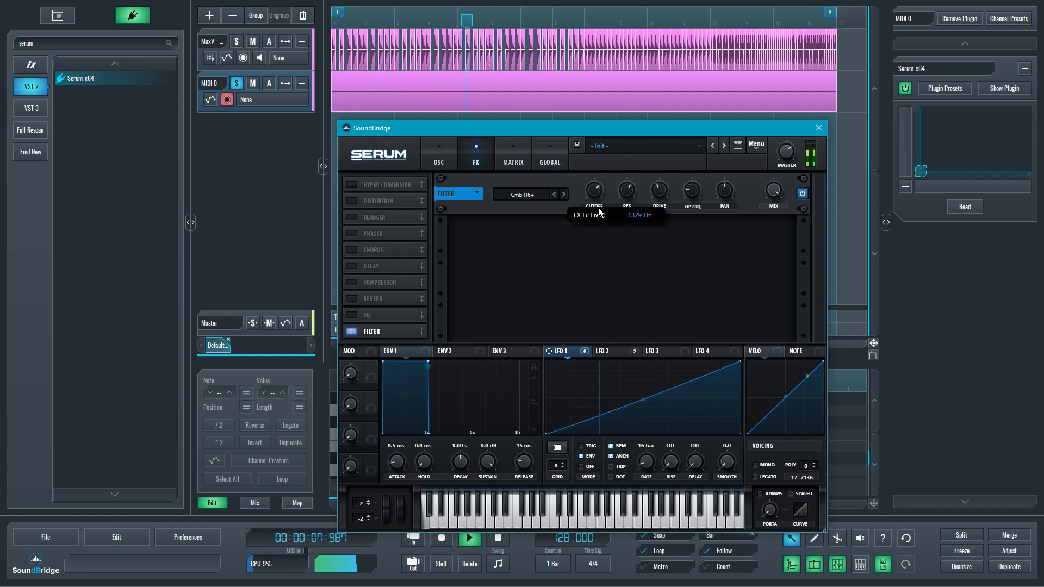
mouse_move(599, 211)
left_mouse_down()
mouse_move(593, 280)
mouse_move(592, 166)
mouse_move(587, 288)
mouse_move(602, 166)
mouse_move(604, 218)
left_mouse_up()
key("space")
left_click_drag(604, 138, 595, 231)
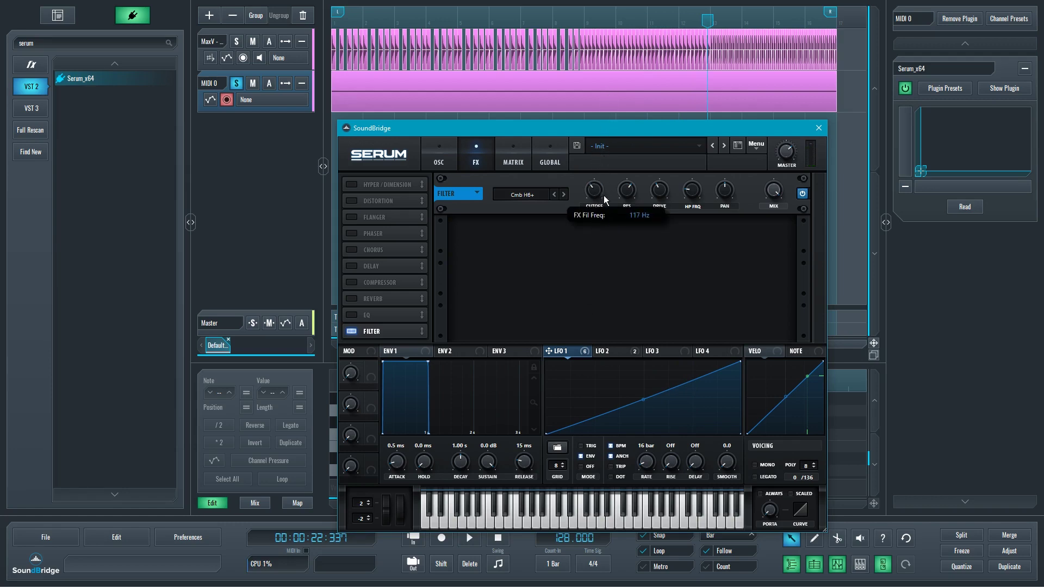
left_click_drag(603, 195, 593, 177)
left_click_drag(604, 134, 606, 264)
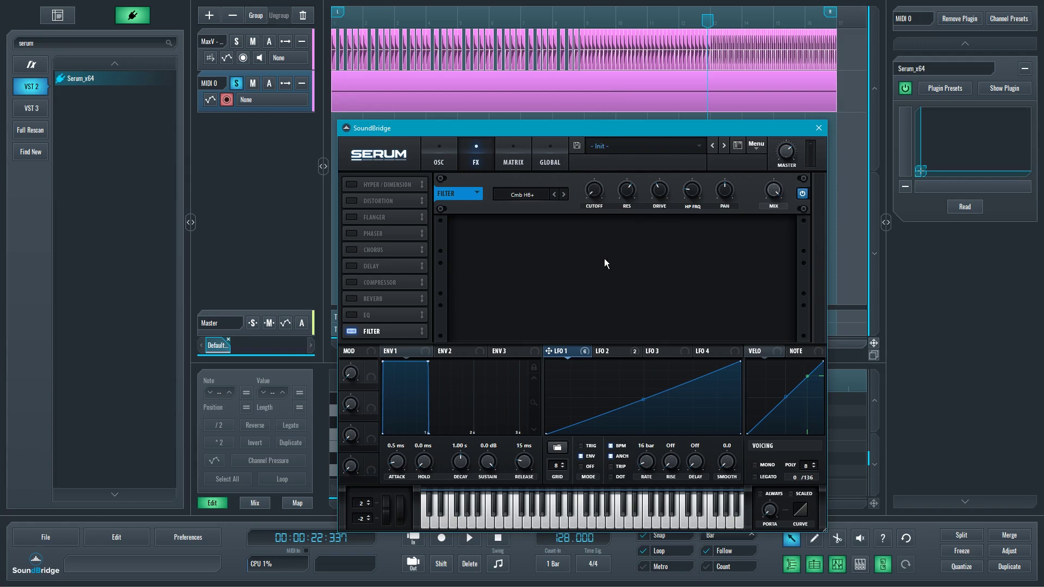
Step: Shape LFO 3 as a straight rising ramp starting at the midpoint, with Trig mode and a 16 bar rate
left_click(662, 353)
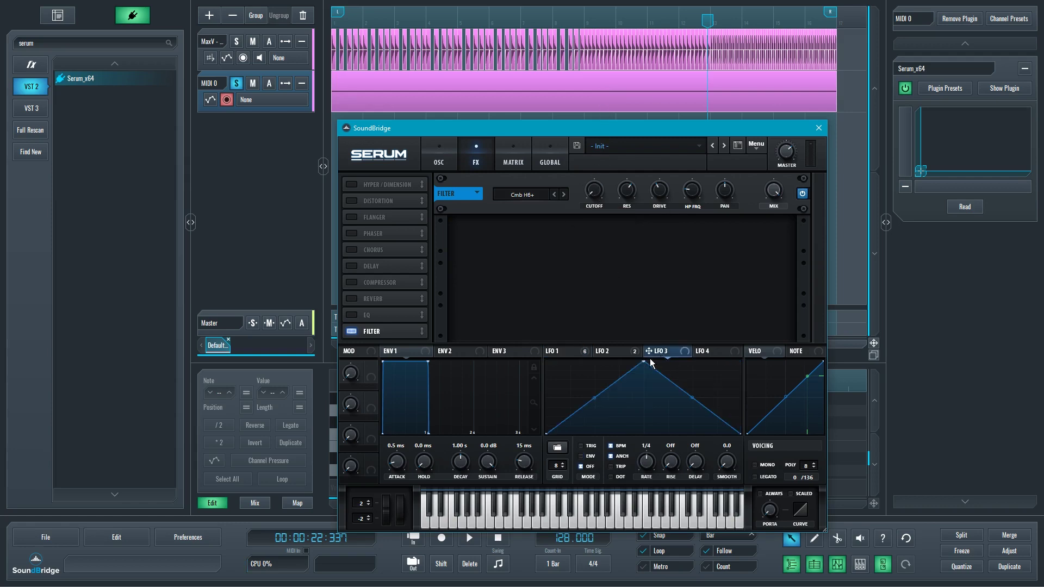
left_click_drag(650, 360, 742, 335)
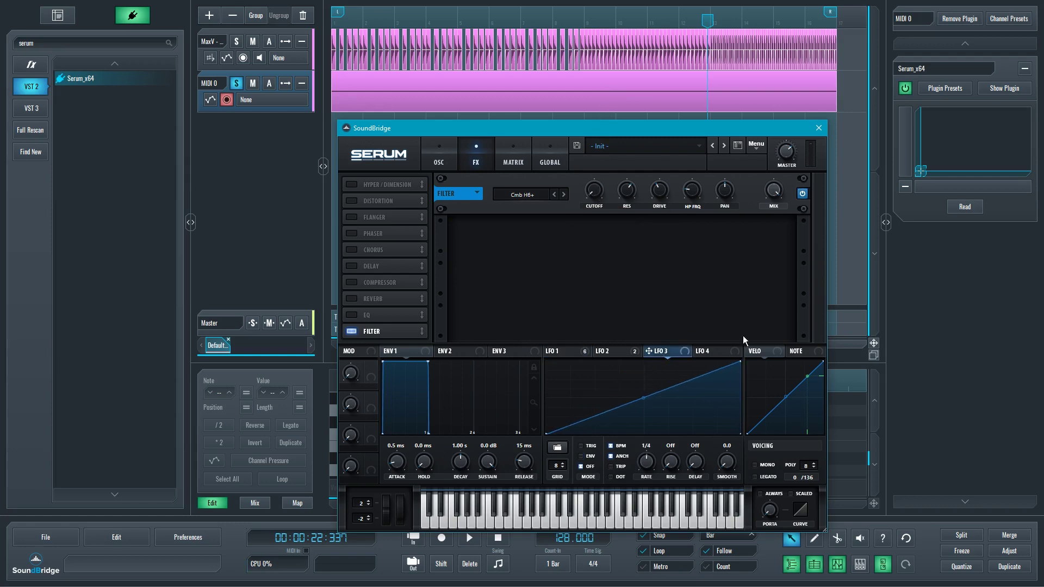
double_click(634, 400)
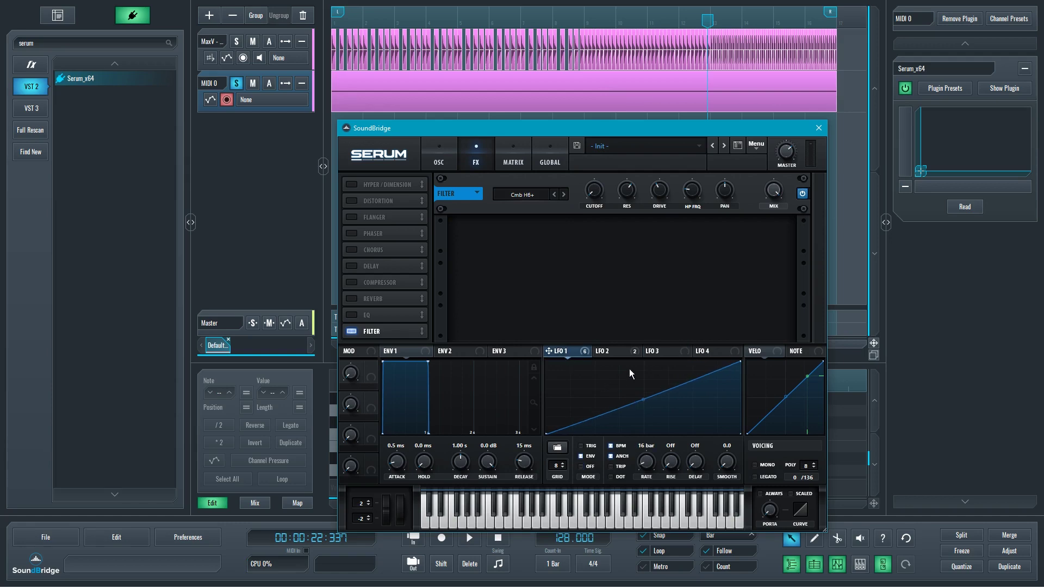
left_click_drag(633, 401, 643, 460)
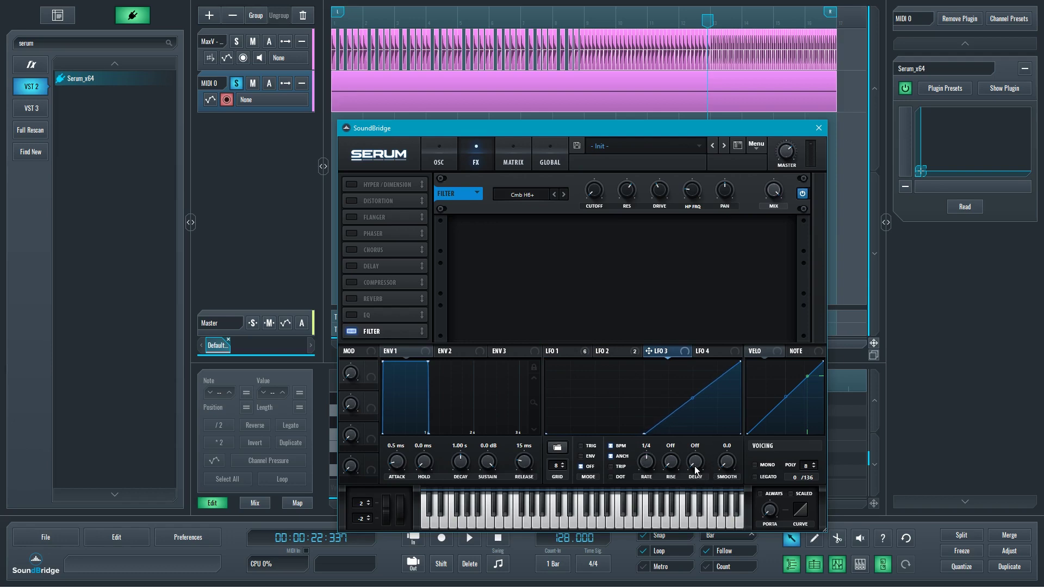
left_click_drag(704, 381, 696, 461)
Step: Modulate the effects filter cutoff with LFO 3, lower the base cutoff and raise the modulation depth to the full range
mouse_move(597, 195)
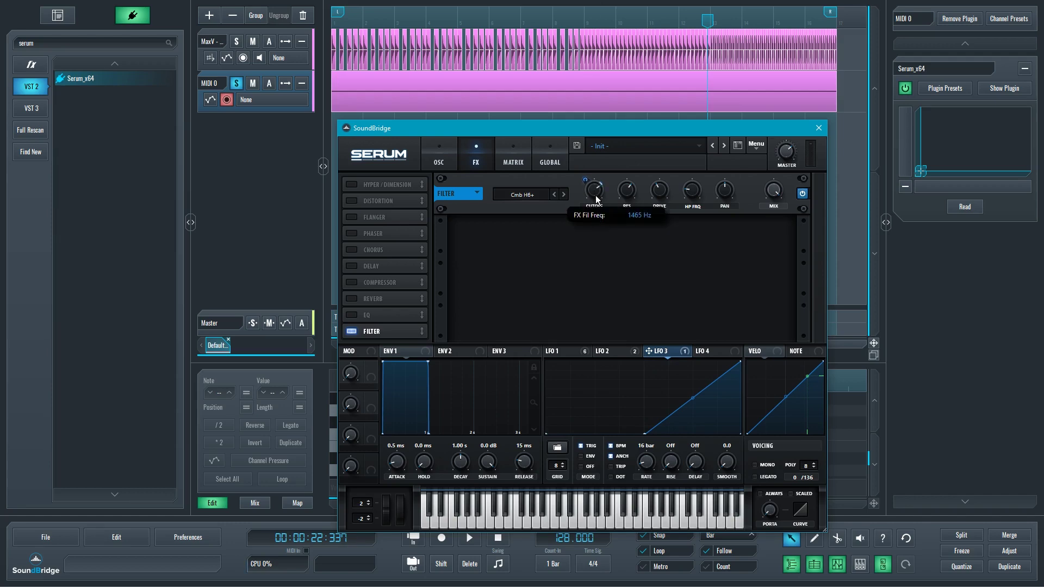
left_click_drag(596, 192, 592, 268)
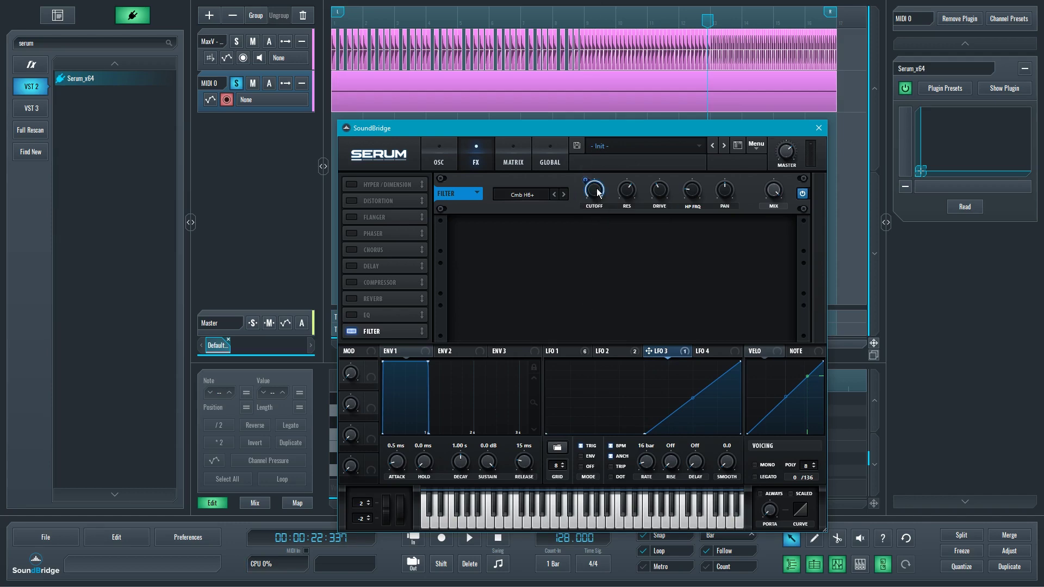
left_click_drag(585, 180, 586, 165)
left_click_drag(586, 178, 594, 194)
Step: Play back the riser to hear the LFO 3 filter sweep while reviewing Serum's oscillator and global settings, and stop playback
key("space")
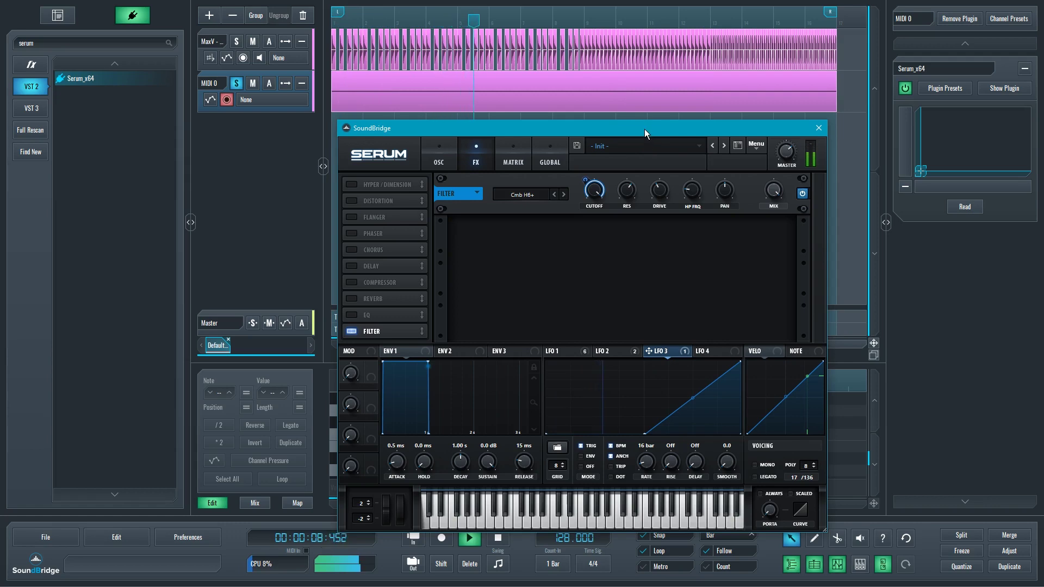
left_click(450, 161)
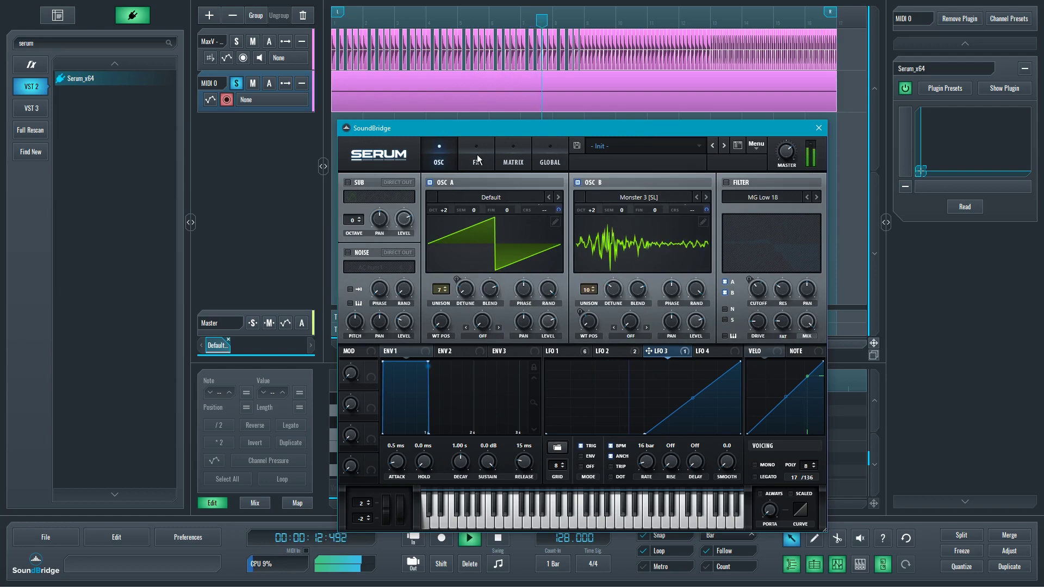
left_click(512, 161)
left_click(548, 162)
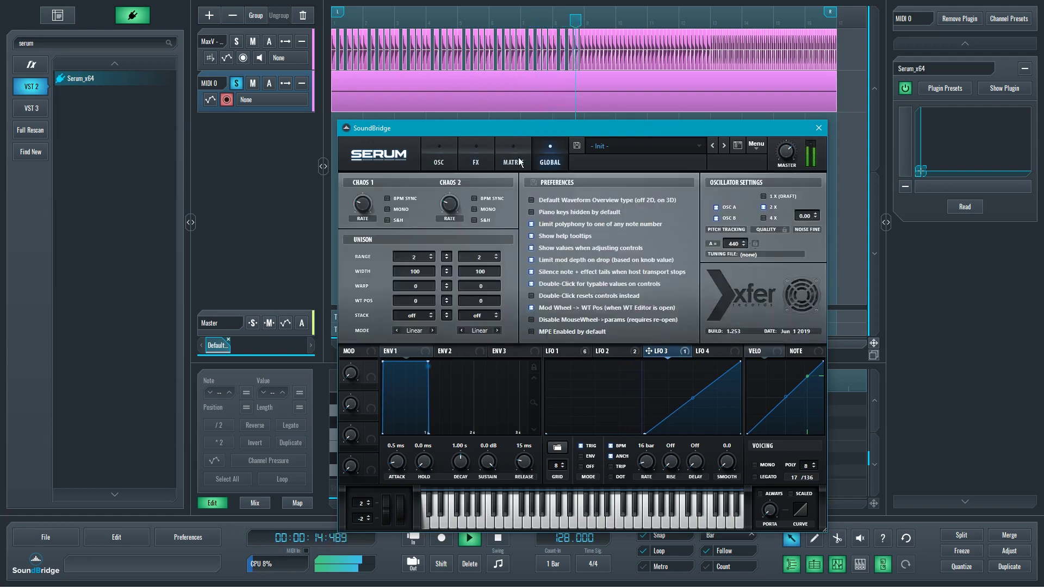
left_click(476, 163)
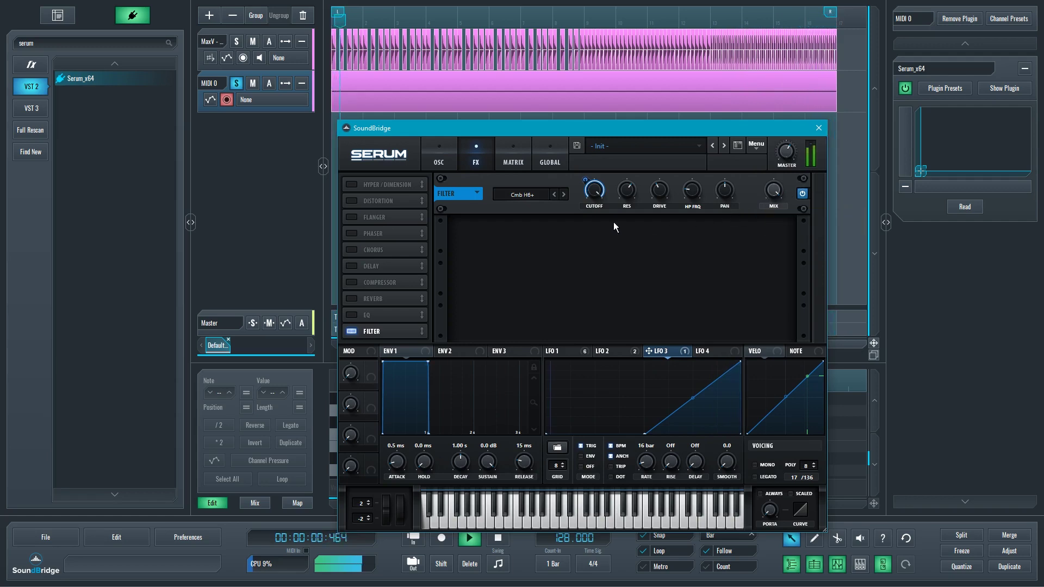
key("space")
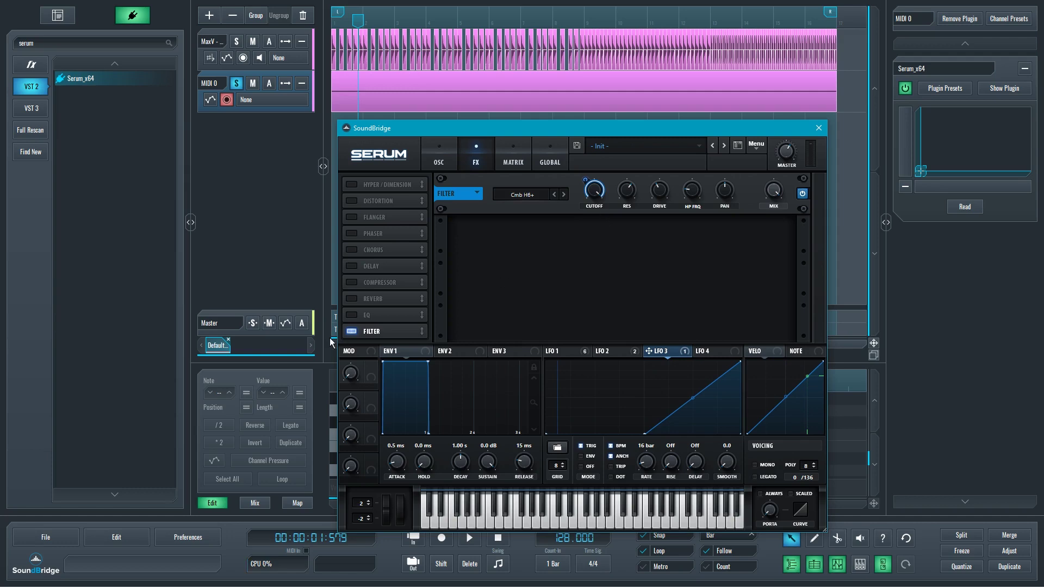
Step: Enable the EQ effect, place it after the filter in the chain and set its low band to a high-pass shape
left_click(352, 315)
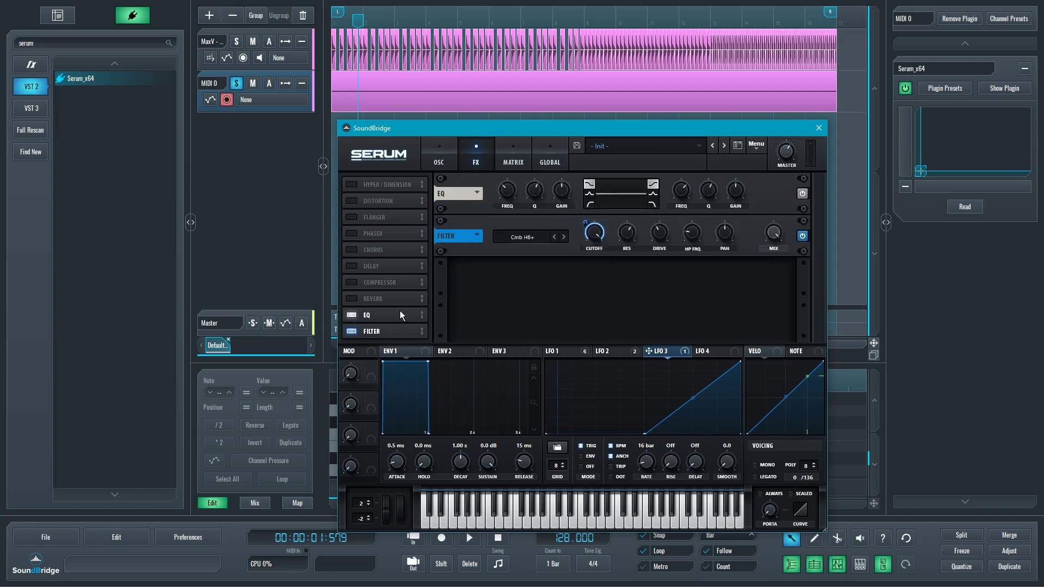
left_click_drag(399, 315, 399, 331)
left_click(588, 247)
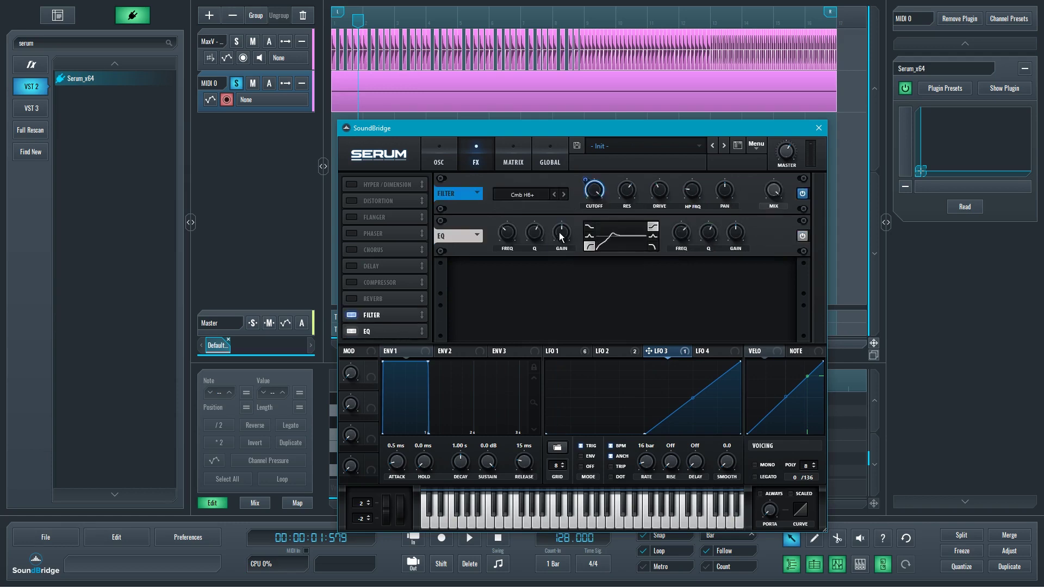
Step: Lower the Q of the EQ's high-pass band and modulate its frequency with LFO 1
mouse_move(563, 250)
left_click_drag(537, 235, 511, 243)
left_click(565, 351)
left_click_drag(510, 237, 506, 239)
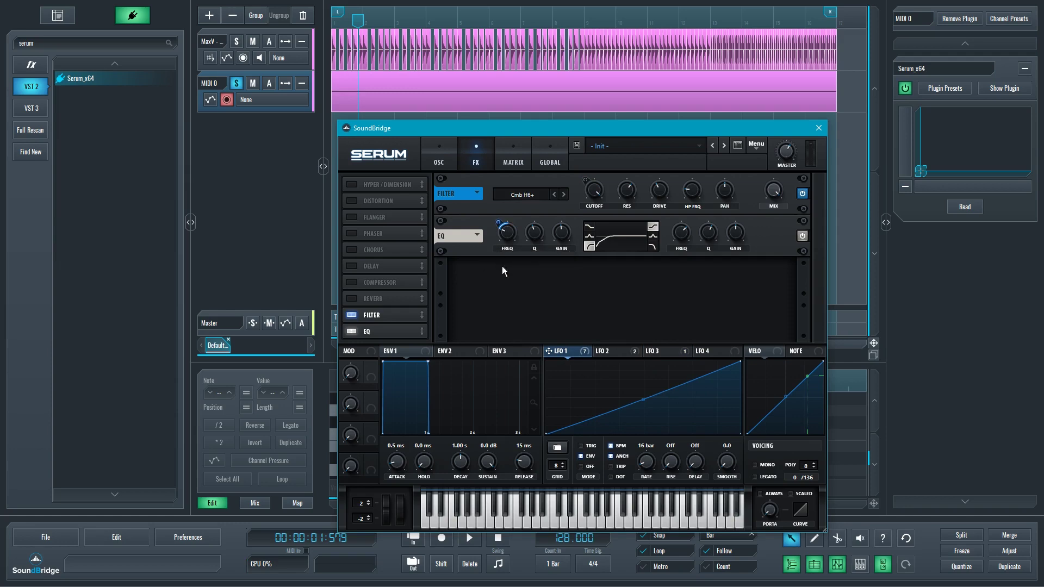
Step: Close the riser's Serum window and load a second Serum instance on a new MIDI track
left_click(439, 161)
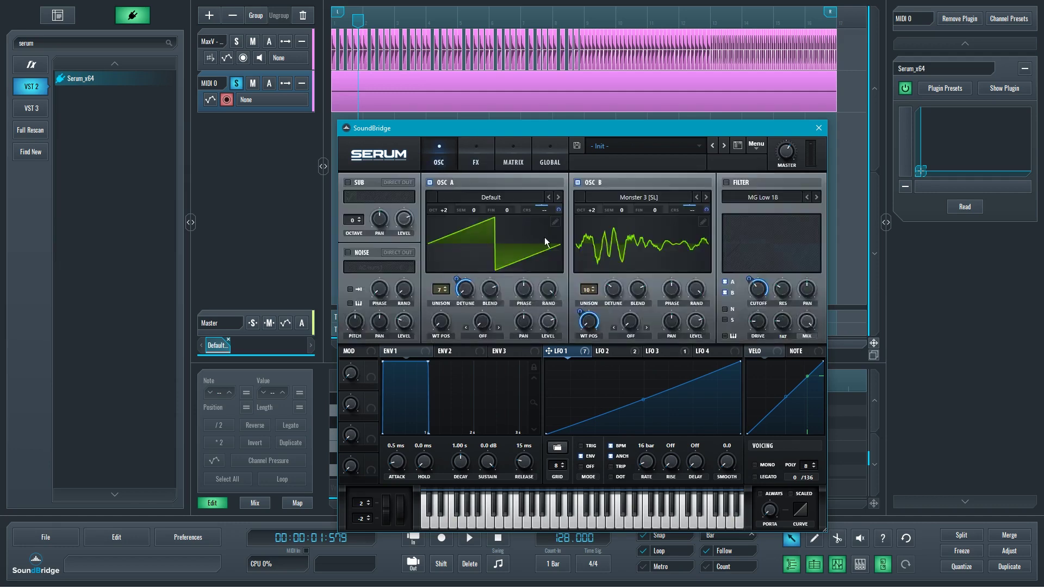
left_click(395, 88)
key("space")
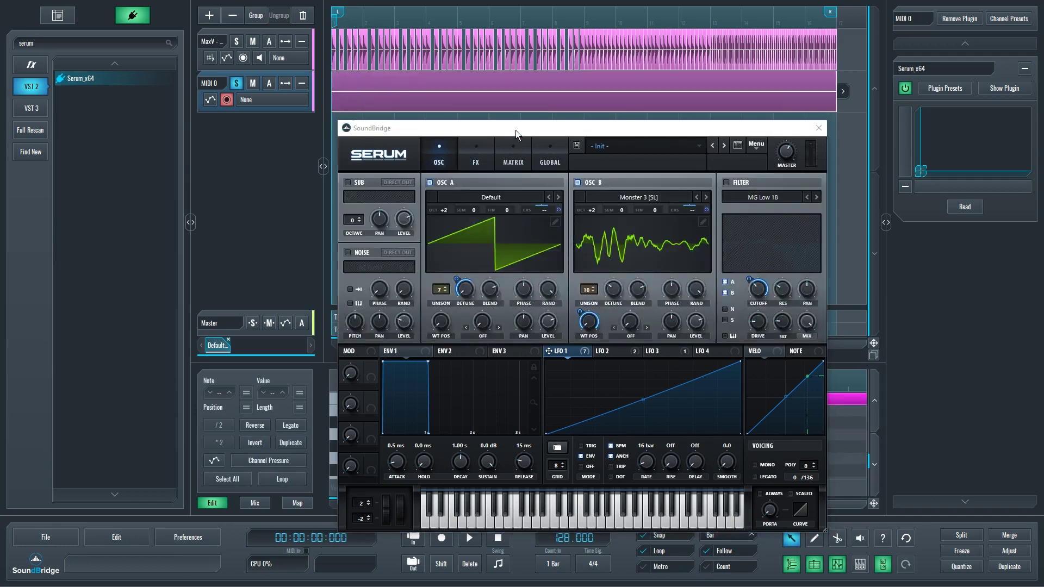
left_click_drag(515, 129, 520, 127)
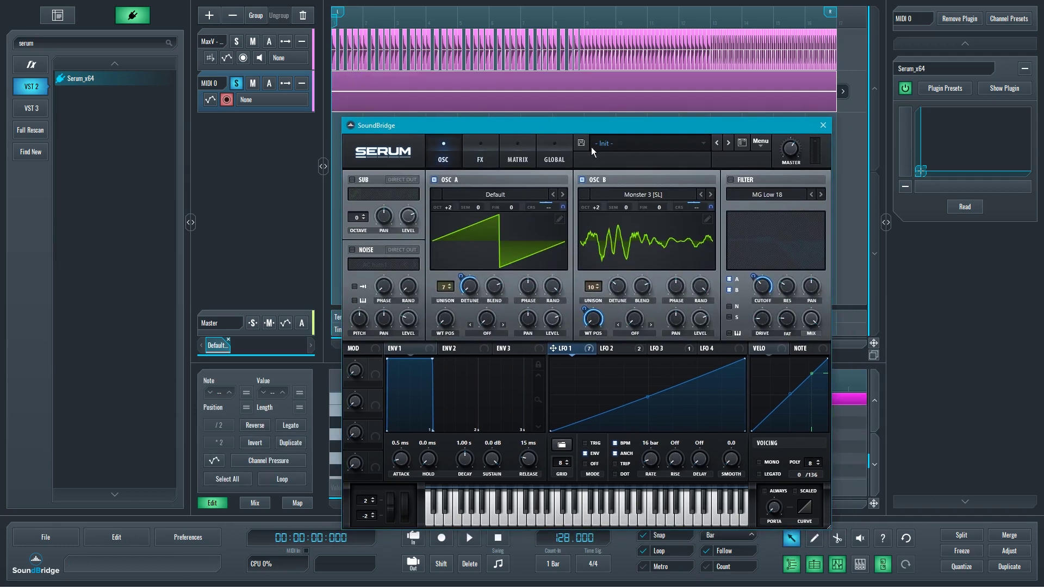
left_click(823, 126)
left_click_drag(92, 79, 231, 183)
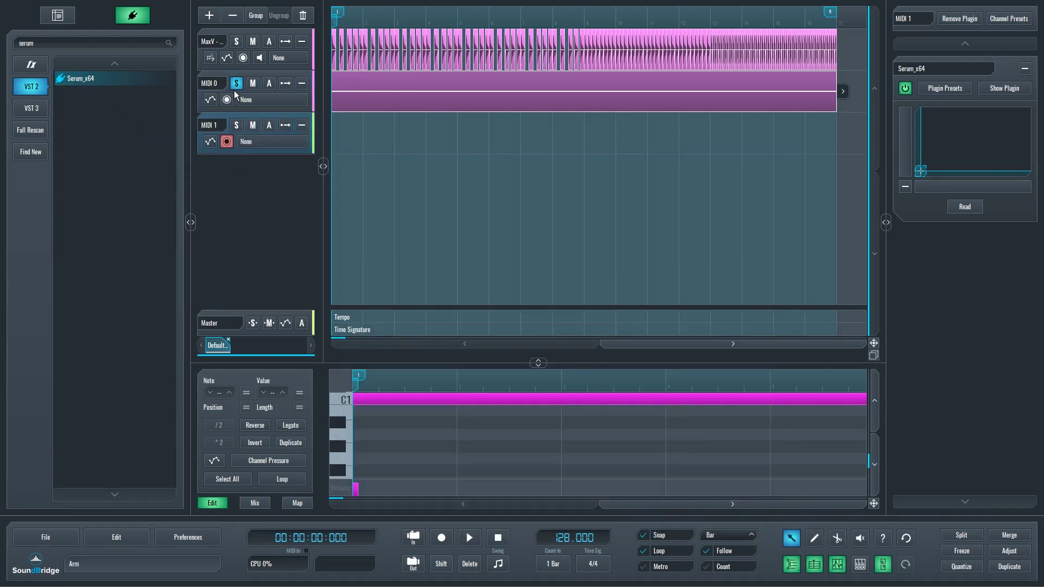
Step: Copy the 16-bar riser clip onto the MIDI 1 track, open its Serum instance and solo the track
left_click_drag(413, 86, 389, 132)
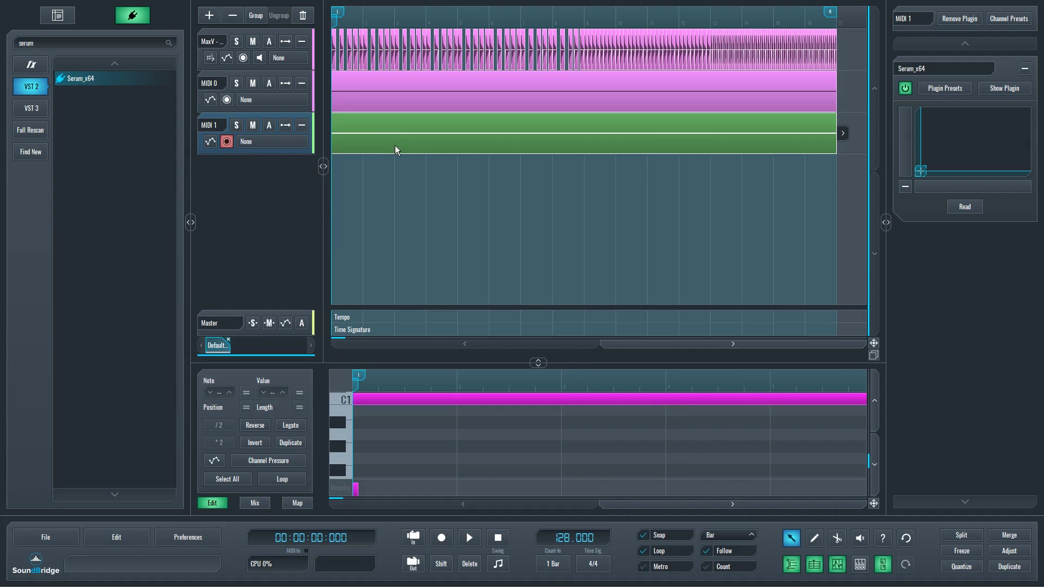
left_click(205, 126)
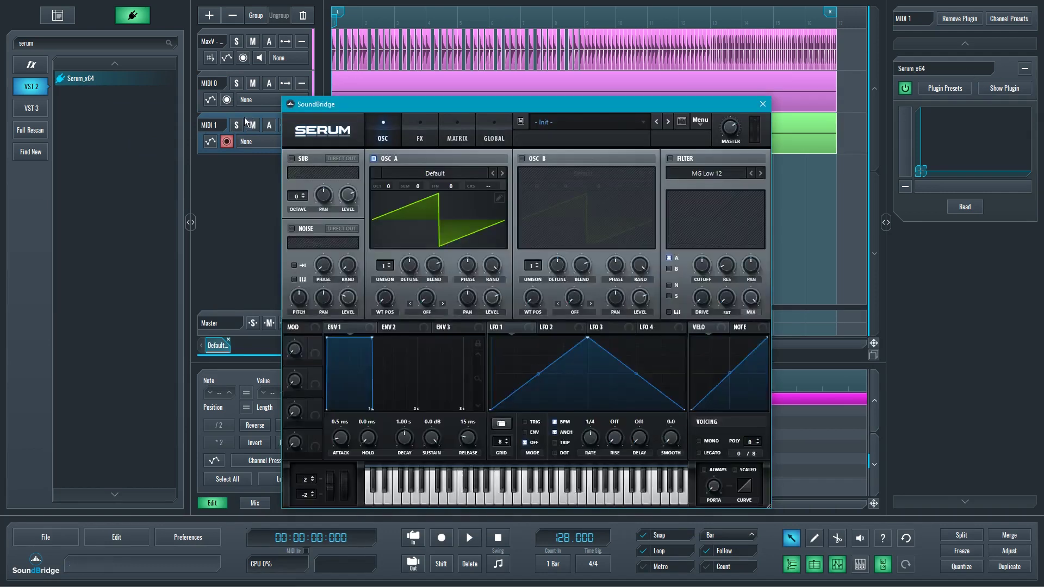
left_click(237, 125)
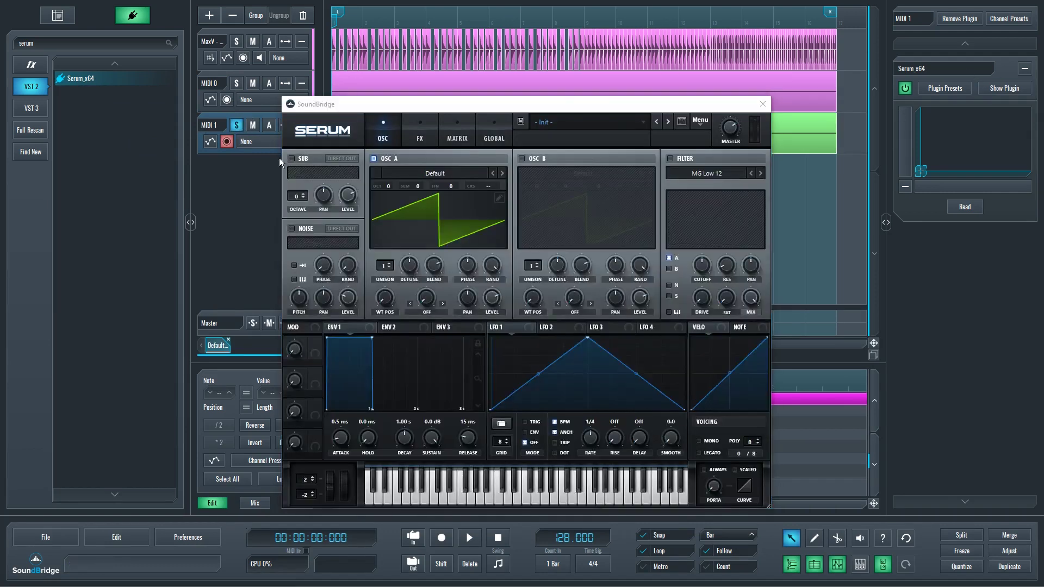
Step: Turn off oscillator A, enable the noise oscillator and load the BrightWhite analog noise
left_click(374, 159)
left_click(292, 228)
left_click(323, 243)
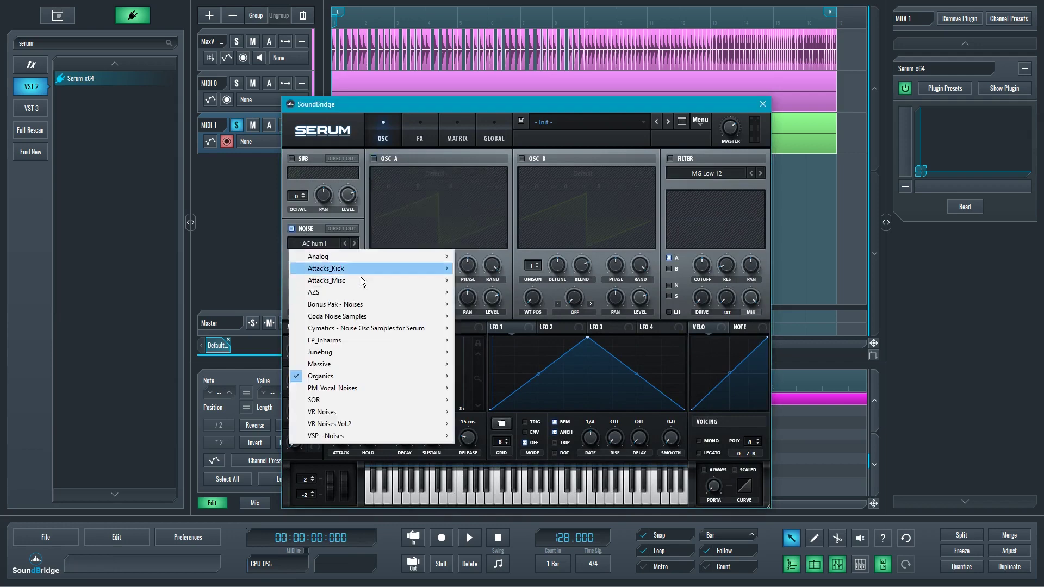
mouse_move(361, 258)
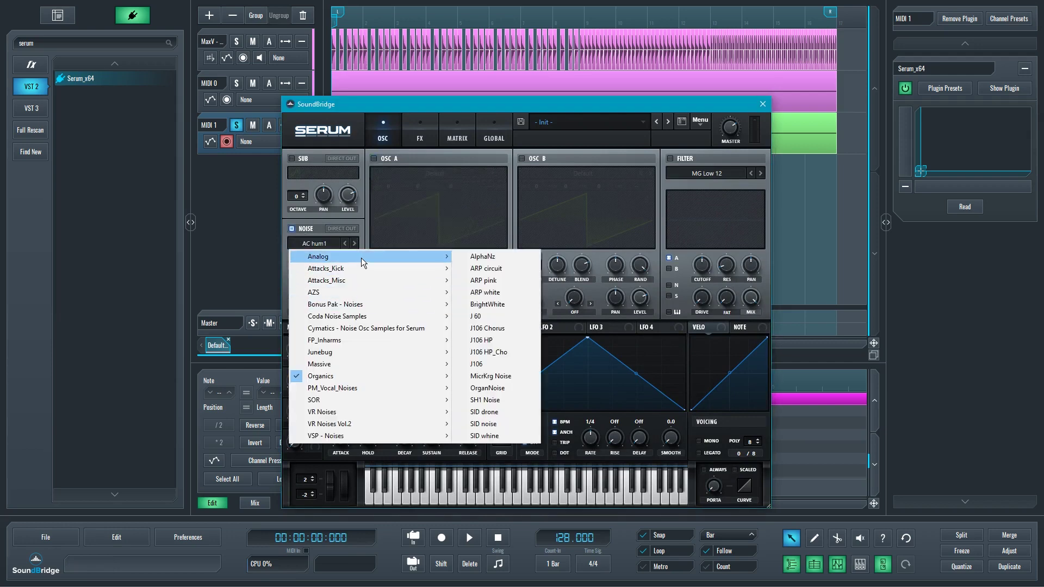
left_click(513, 306)
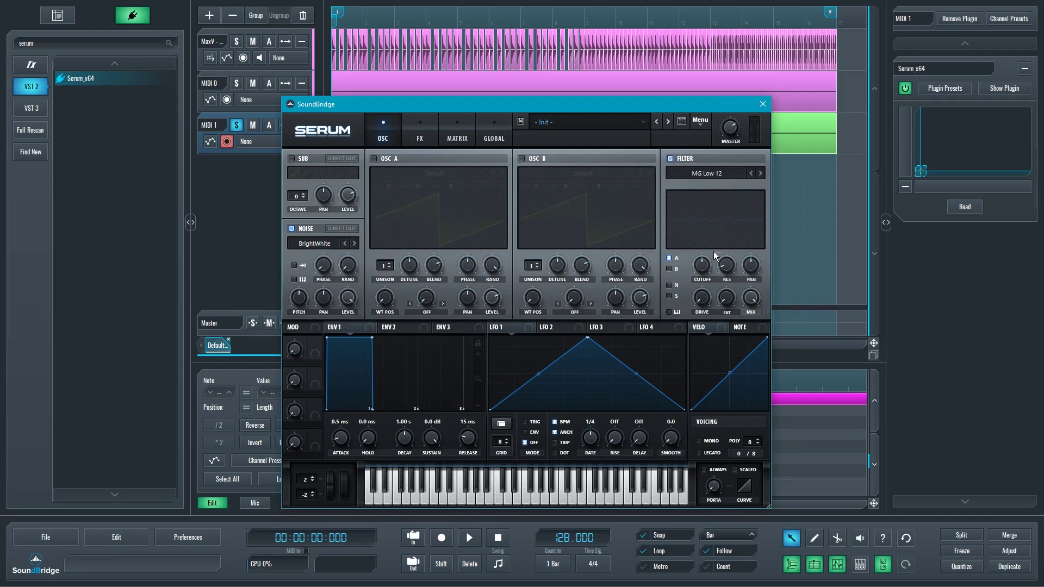
Step: Keep the filter on type MG Low 12 and route the noise, sub and oscillator B through it
left_click(751, 174)
left_click(668, 296)
left_click(669, 285)
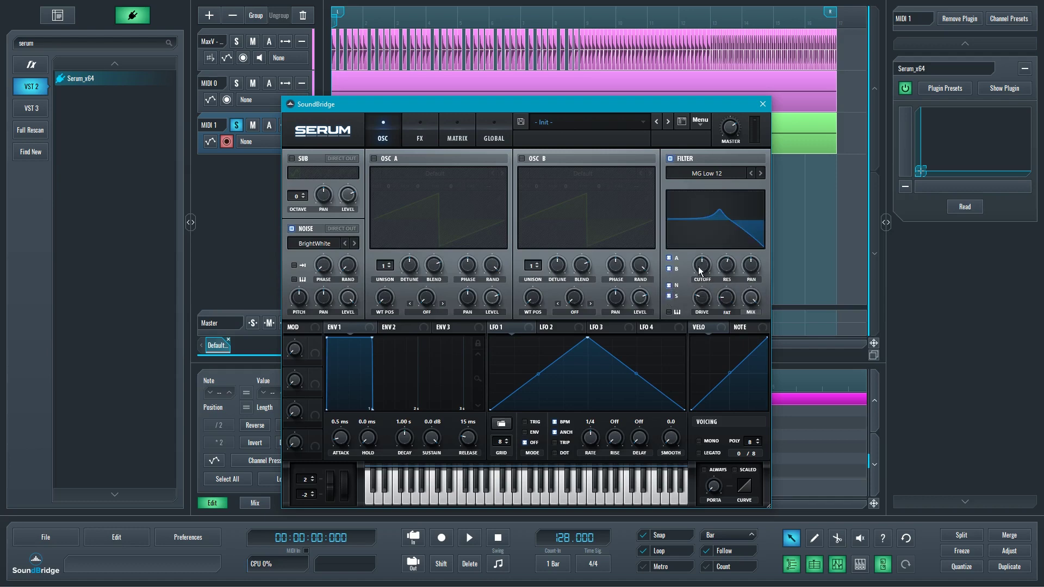
Step: Lower the noise filter's cutoff and modulate it with LFO 1, shaped as a rising ramp at a 16 bar rate
left_click_drag(699, 271, 700, 278)
left_click_drag(704, 267, 729, 282)
left_click_drag(700, 269, 699, 276)
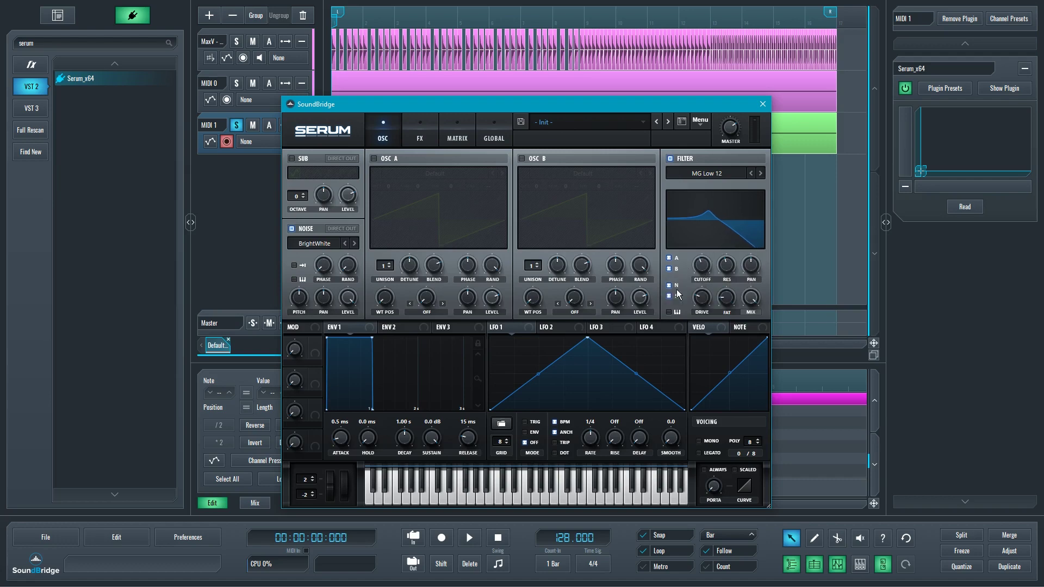
left_click_drag(587, 337, 859, 162)
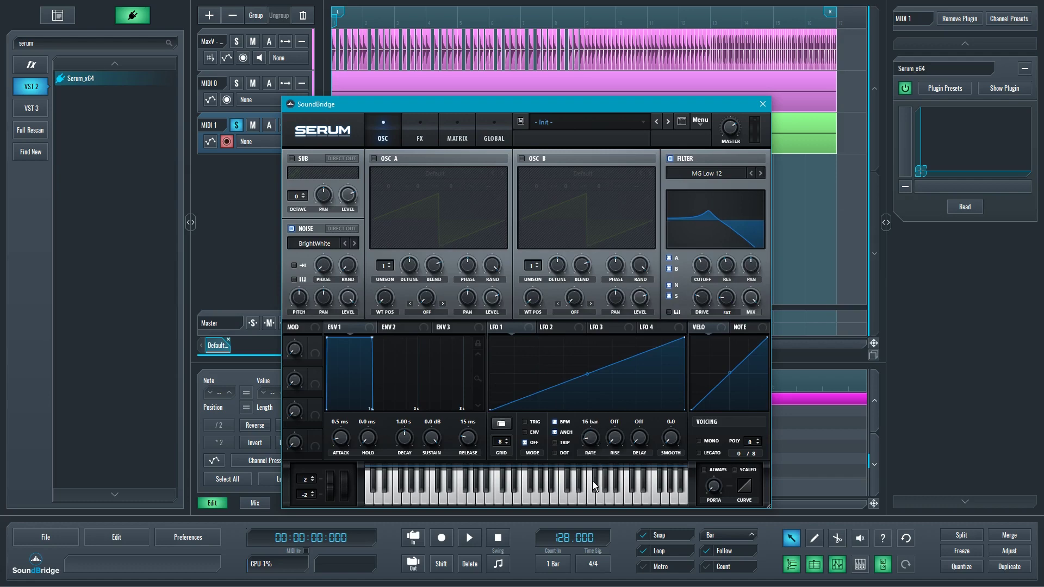
left_click_drag(493, 327, 693, 257)
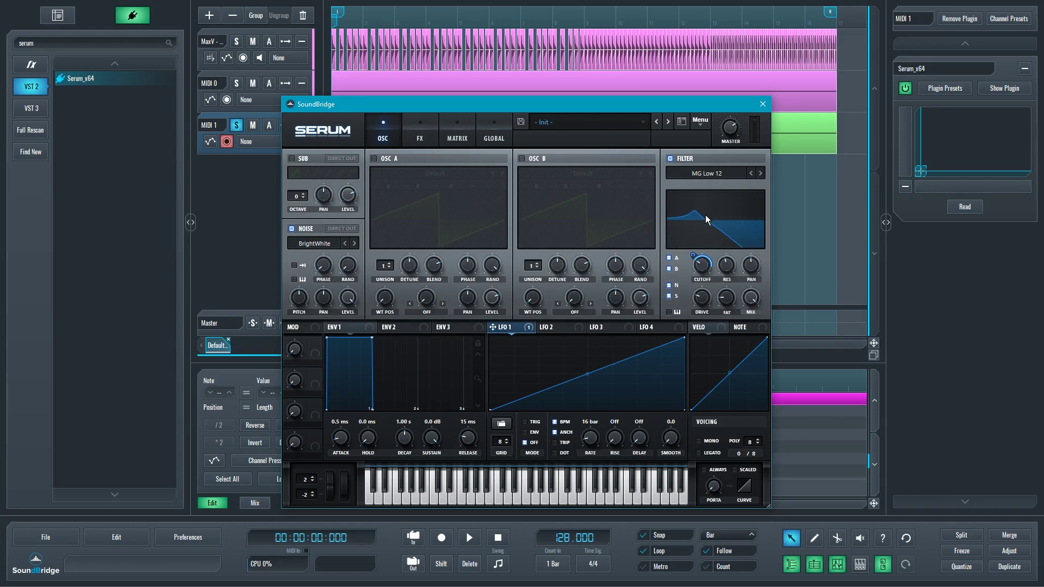
Step: Listen to the noise sweep, switch the filter type to MG Low 24 and bend LFO 1's ramp into an exponential curve
left_click_drag(460, 99, 502, 172)
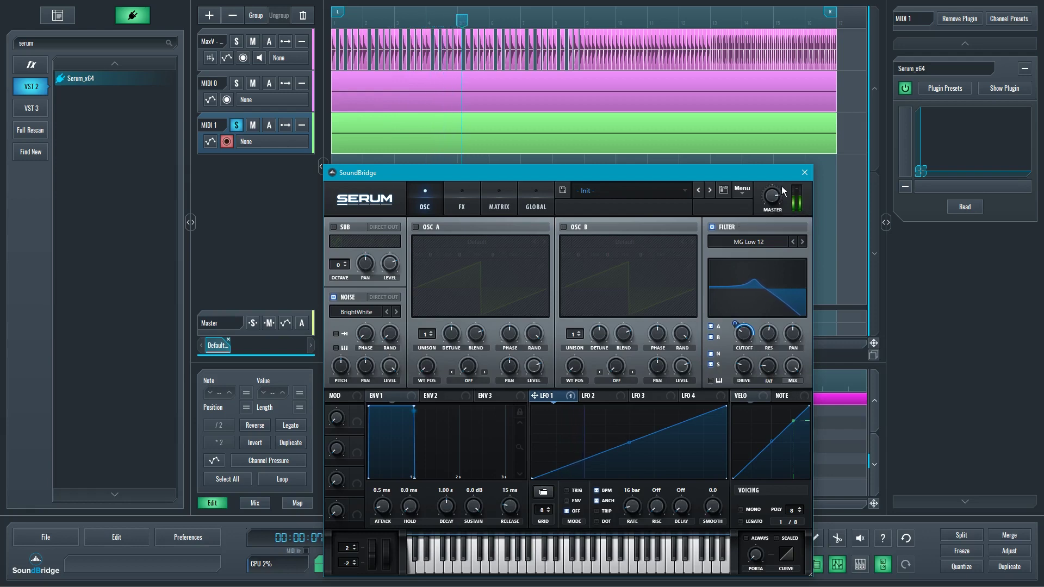
mouse_move(772, 206)
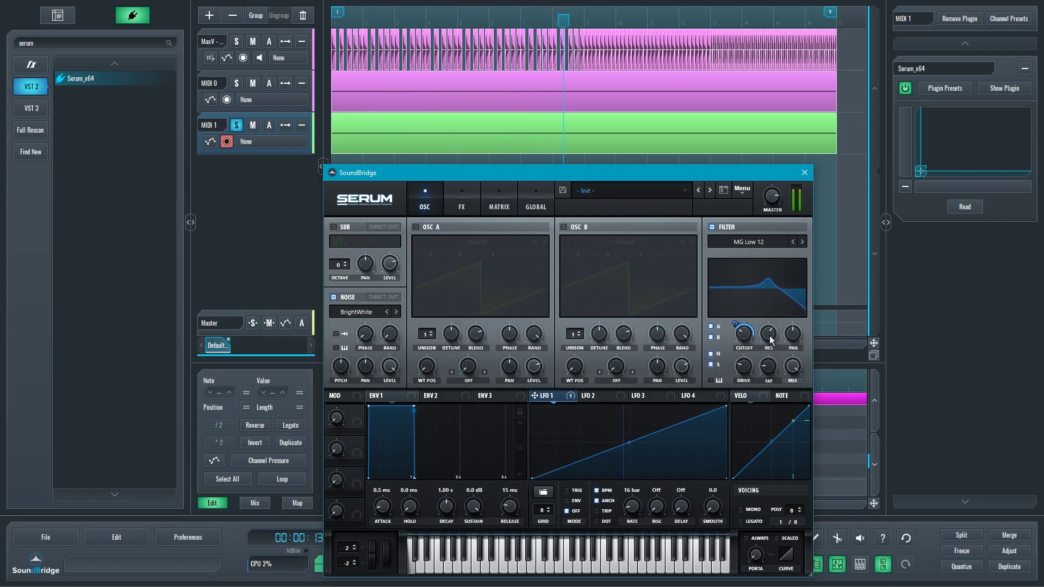
mouse_move(768, 340)
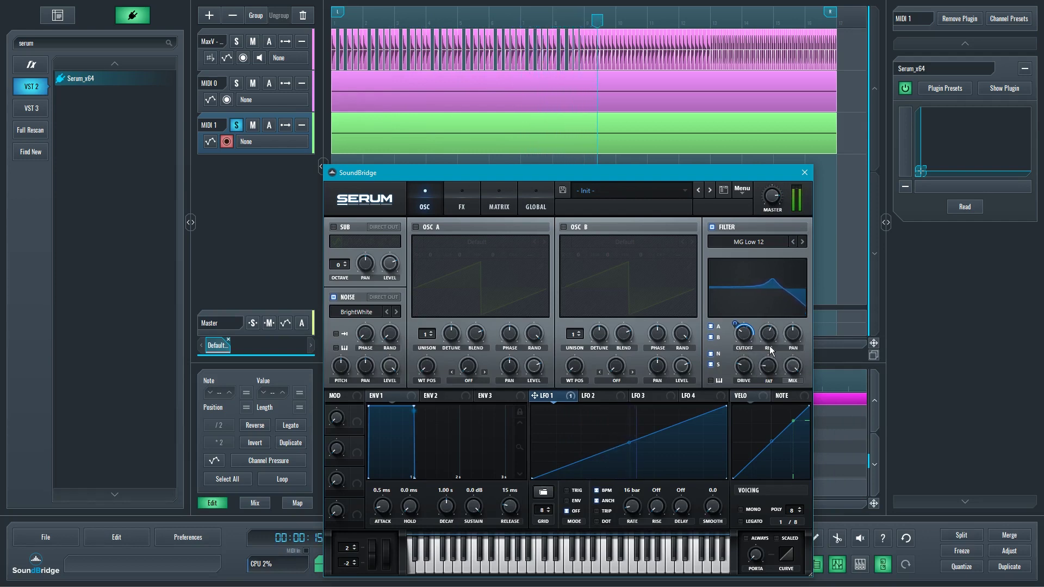
left_click(802, 241)
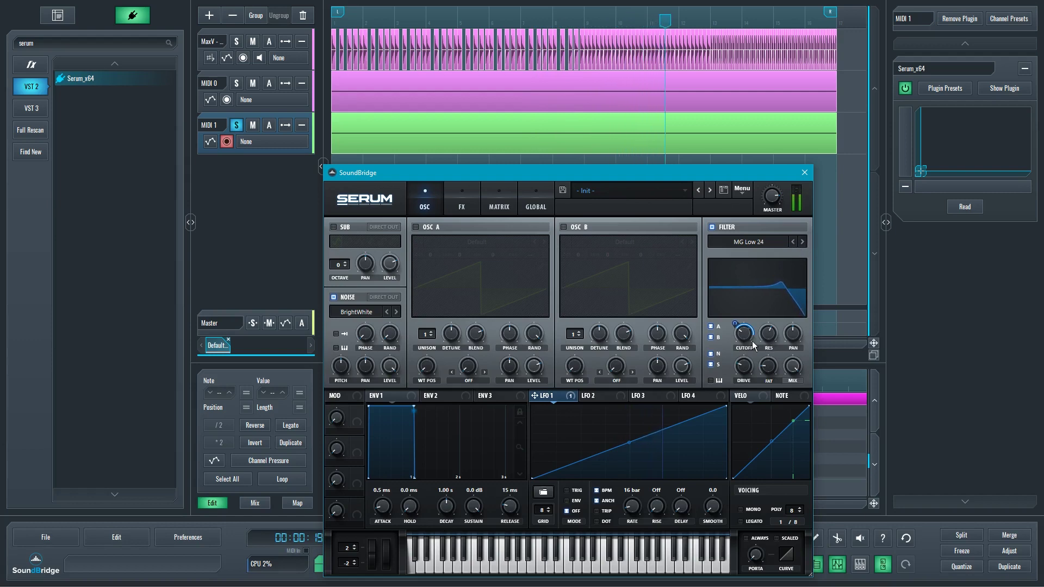
mouse_move(770, 341)
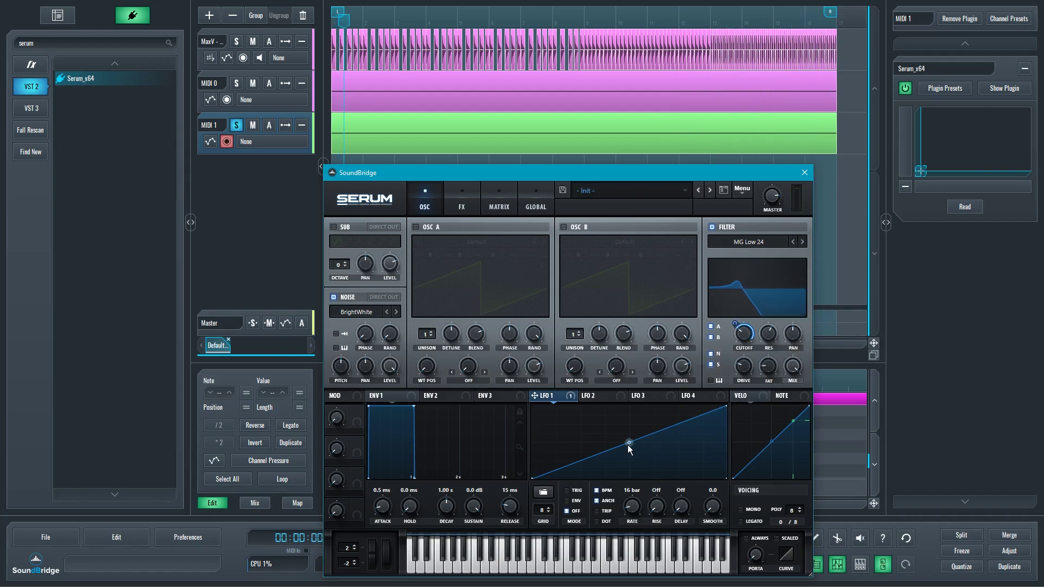
left_click_drag(628, 445, 630, 456)
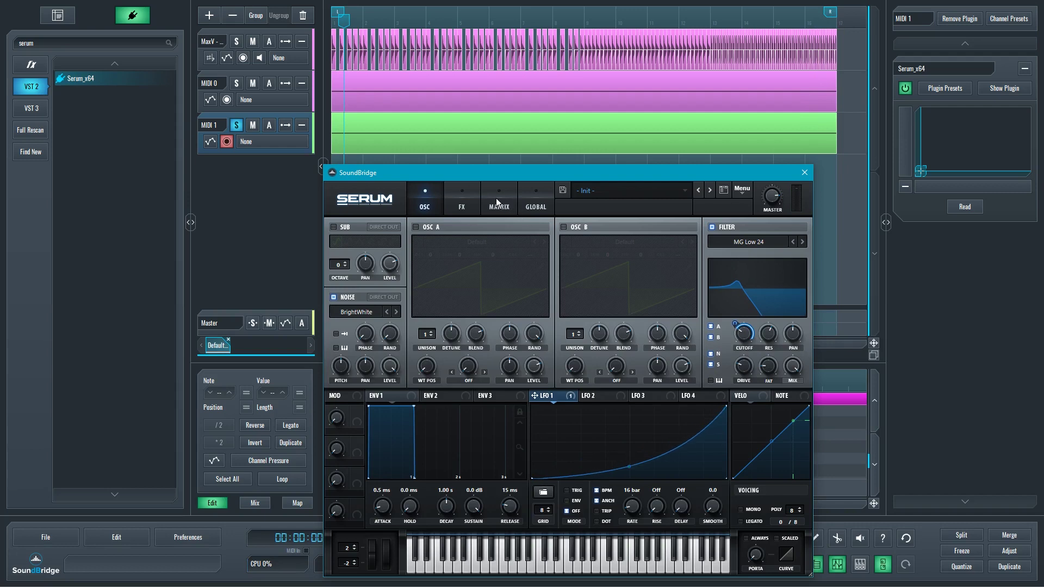
Step: Enable the EQ effect on the noise, set its low band to the low-cut shape and adjust that band's frequency
left_click(460, 202)
left_click(338, 359)
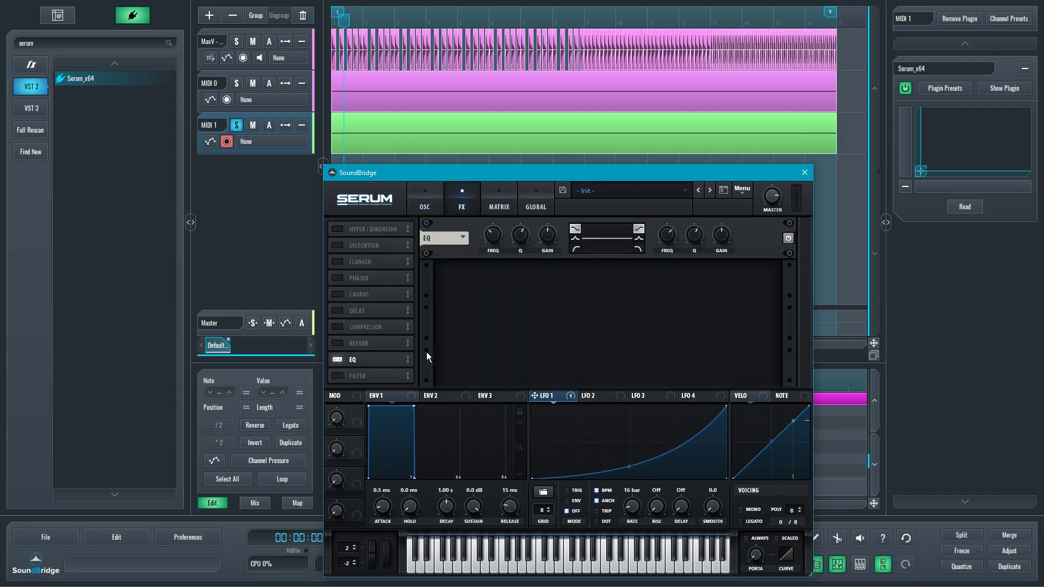
left_click(575, 249)
left_click_drag(517, 242, 496, 237)
left_click(421, 205)
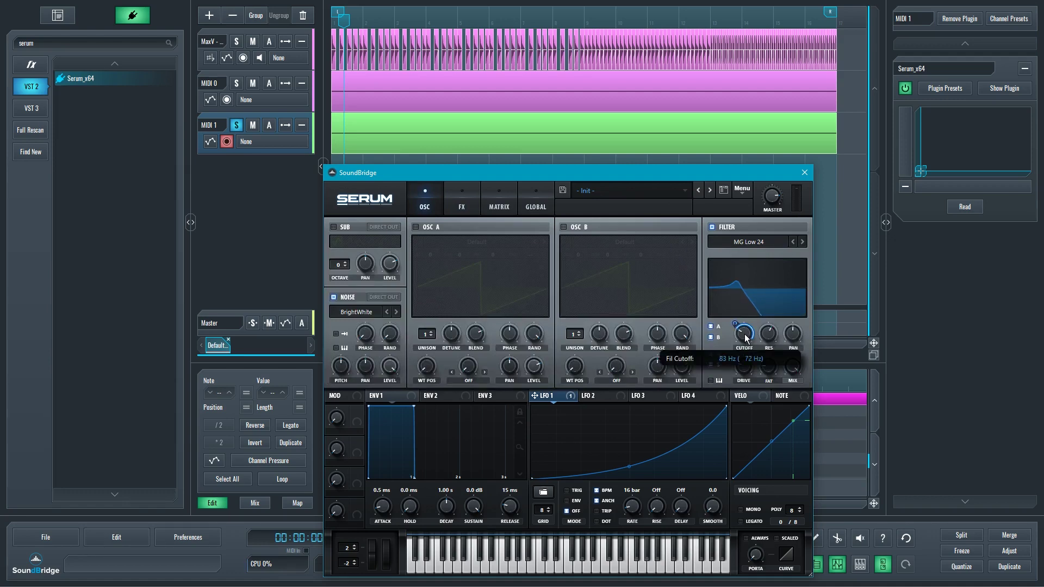
Step: Lower the filter cutoff slightly and add a point near the end of LFO 1 for a gradual rise with a steep finish
left_click_drag(746, 337, 739, 329)
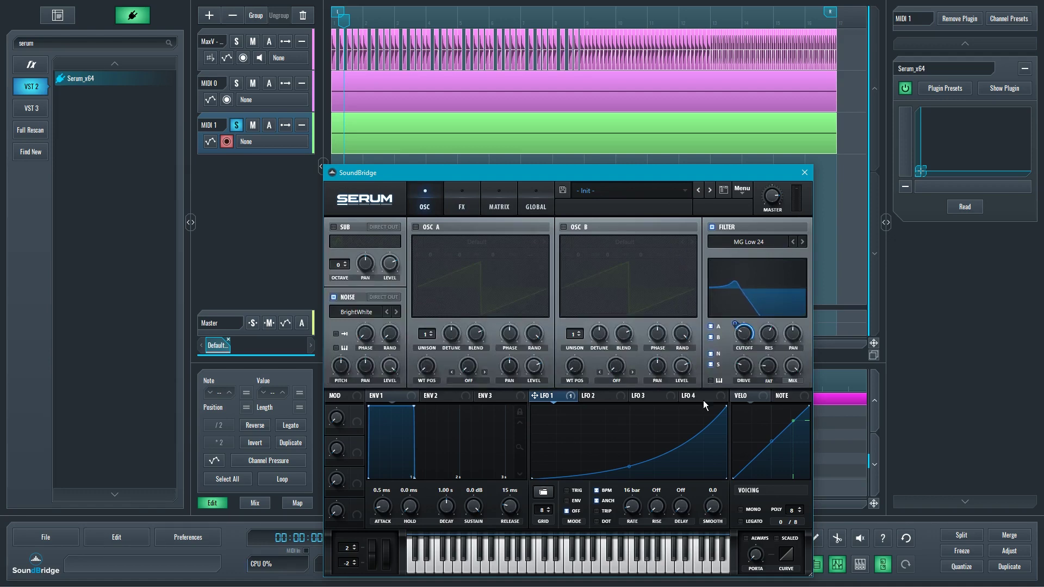
mouse_move(629, 467)
left_mouse_down()
mouse_move(629, 450)
mouse_move(629, 463)
left_mouse_up()
double_click(695, 435)
left_click_drag(695, 436, 715, 433)
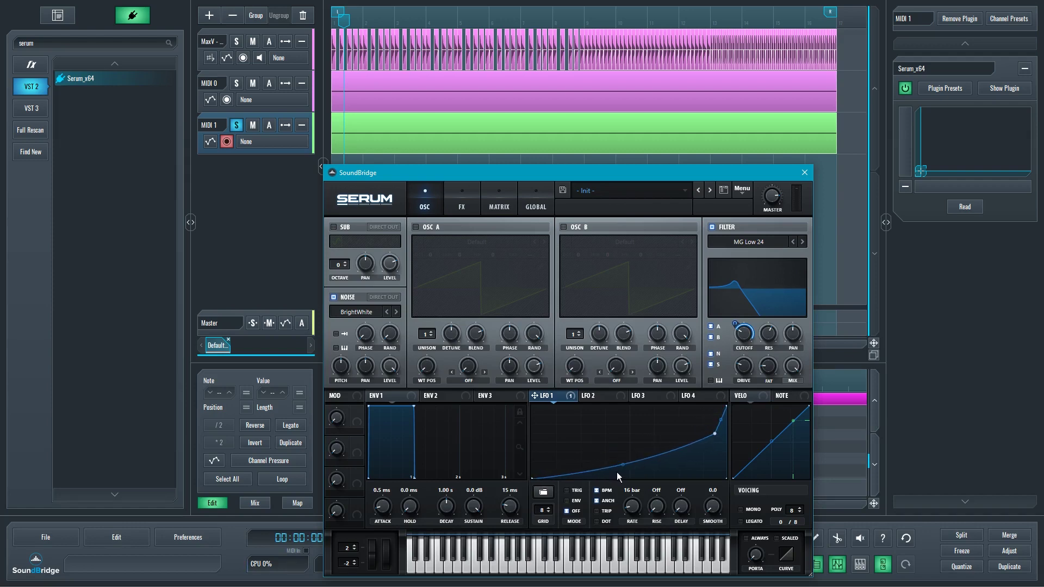
left_click_drag(617, 473, 621, 461)
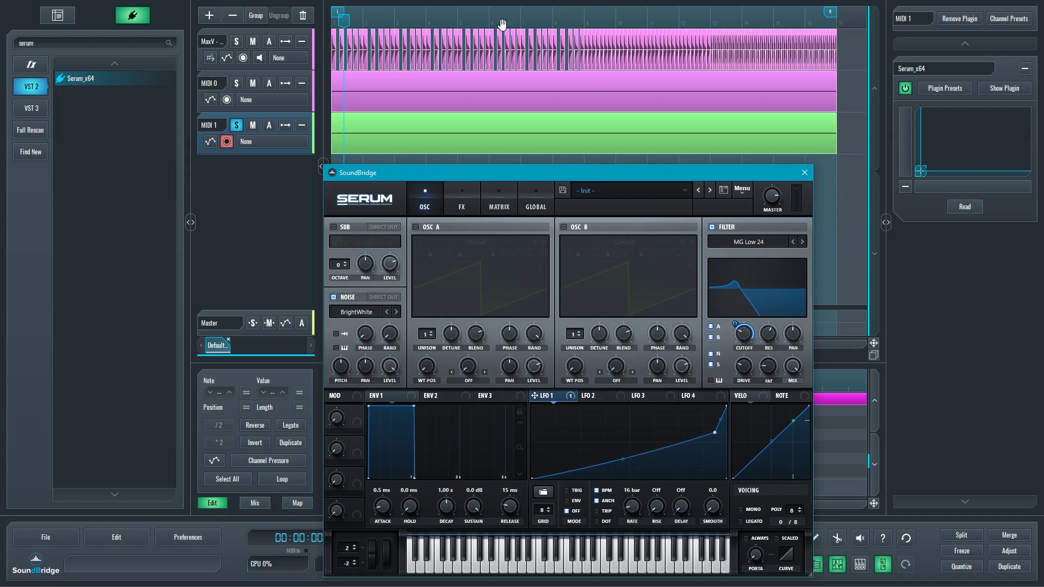
left_click_drag(715, 433, 715, 423)
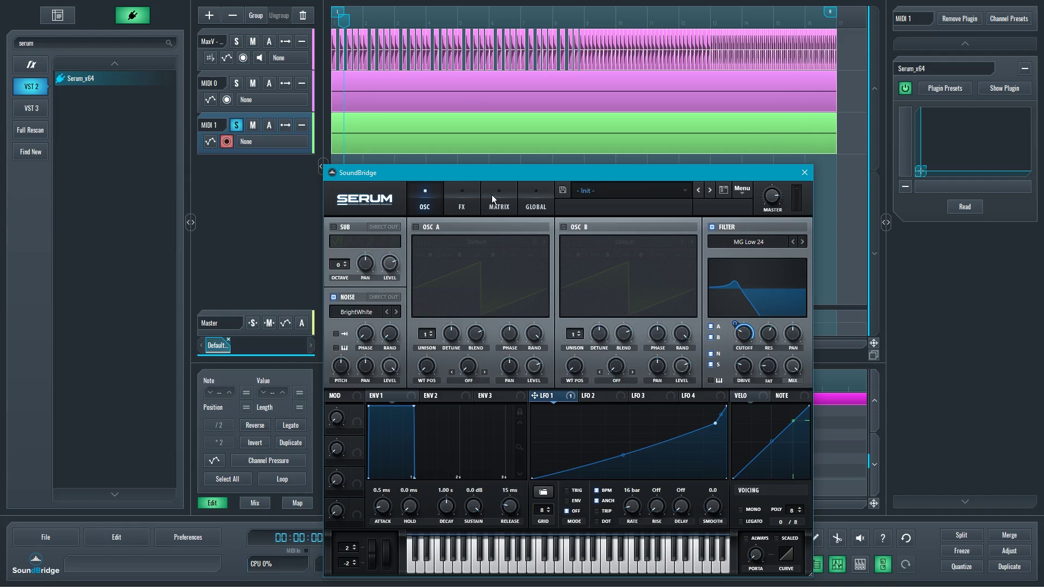
Step: Close the noise Serum window, unsolo MIDI 1 and switch to the mixer view
left_click(368, 83)
left_click(374, 128)
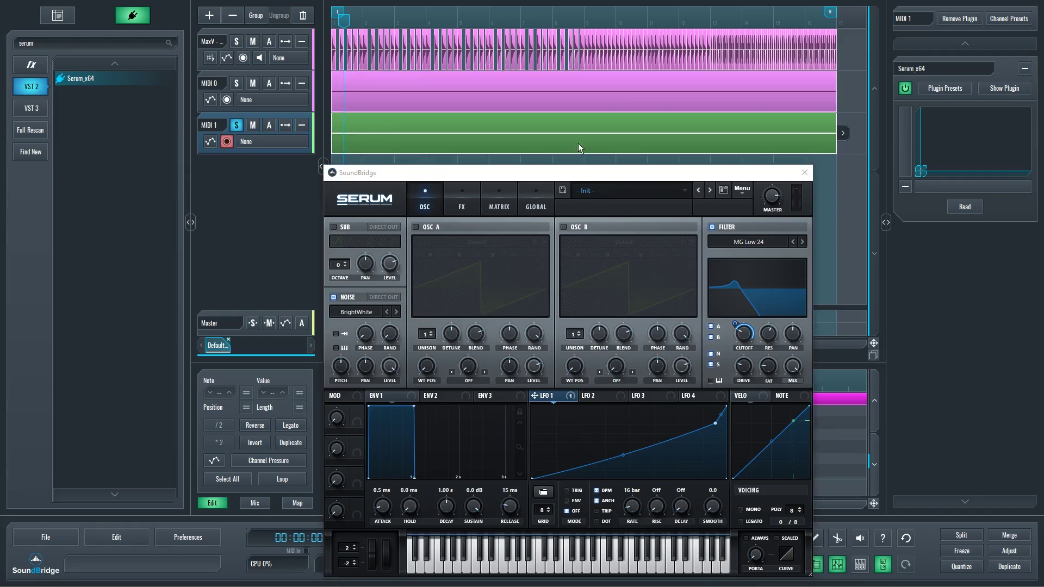
left_click(220, 42)
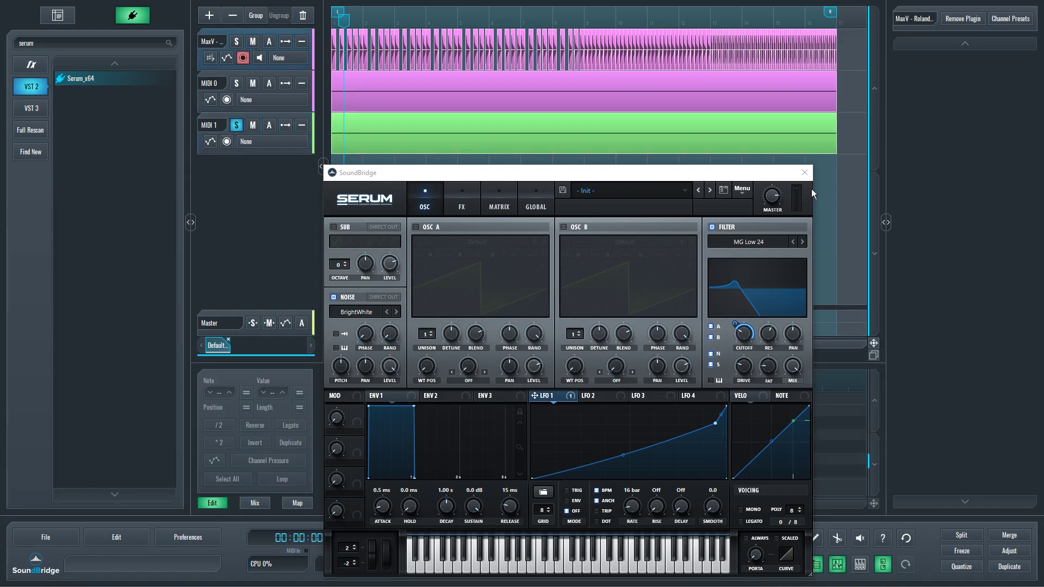
left_click(804, 172)
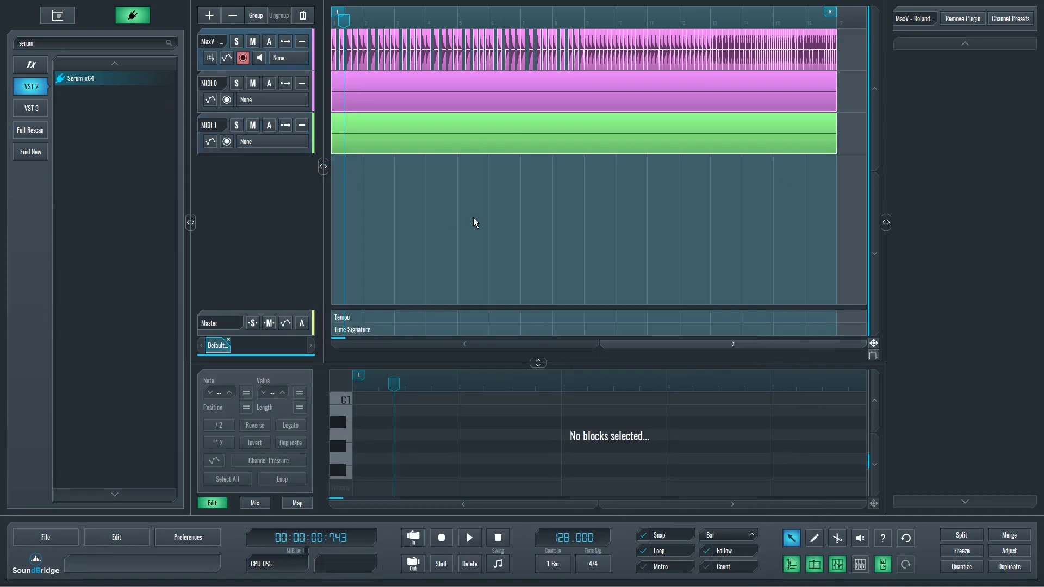
key("Tab")
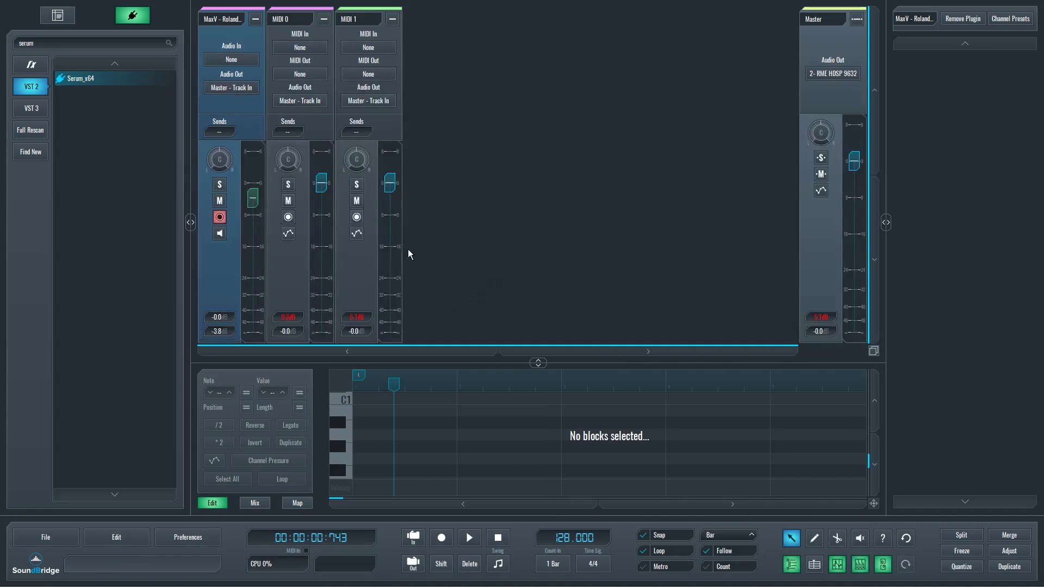
Step: Lower the channel gains to about -6.7 dB for MaxV, -7.2 dB for MIDI 0 and -6.8 dB for MIDI 1, and reset the peak meters
left_click_drag(327, 184, 326, 214)
left_click_drag(388, 184, 386, 209)
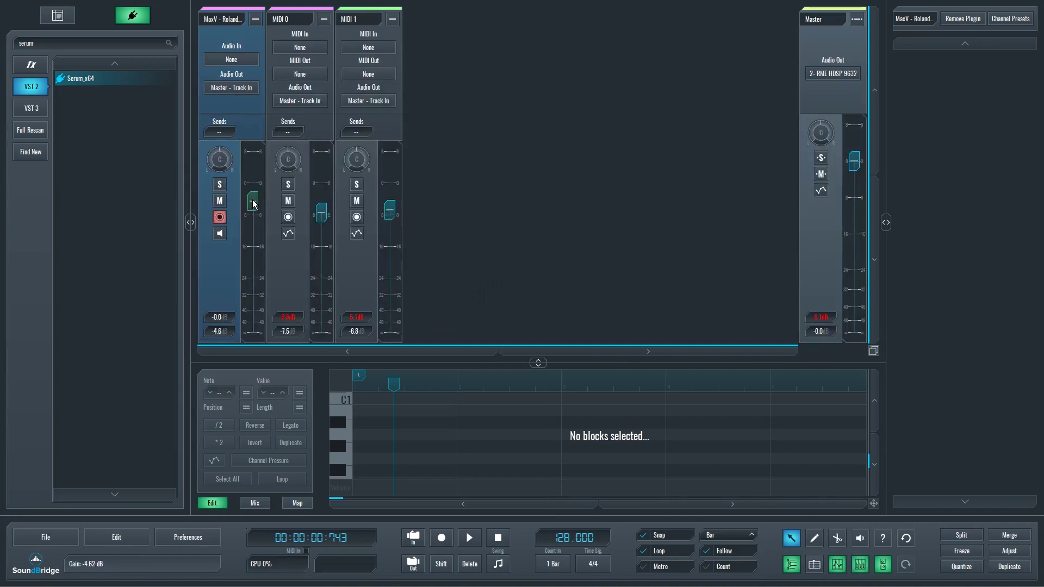
left_click(370, 319)
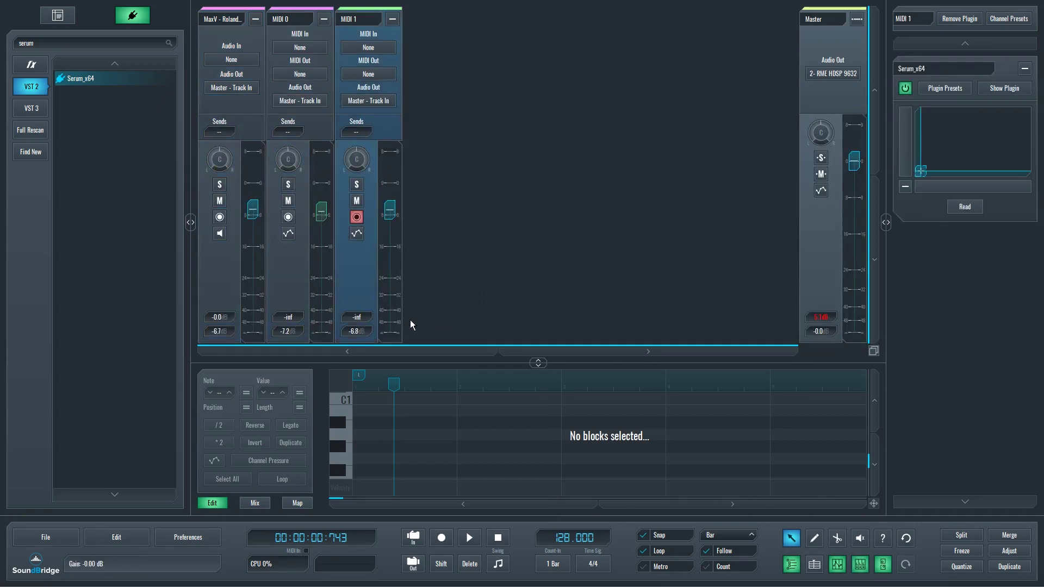
Step: Play the build-up and balance the gains to about -6.9 dB for MaxV, -8.2 dB for MIDI 0 and 0.6 dB for MIDI 1
key("space")
left_click_drag(325, 220, 325, 223)
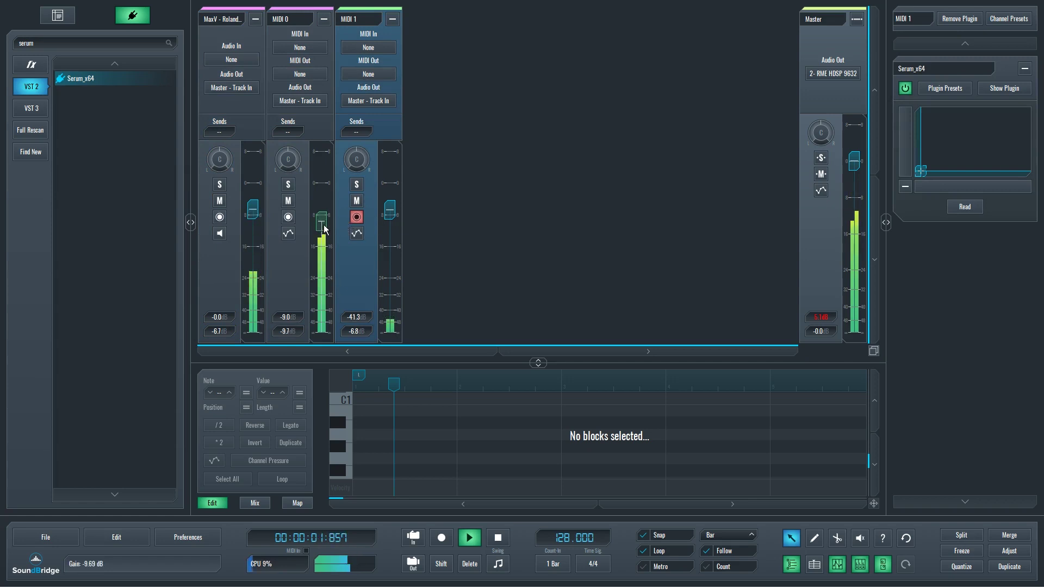
left_click_drag(391, 213, 390, 186)
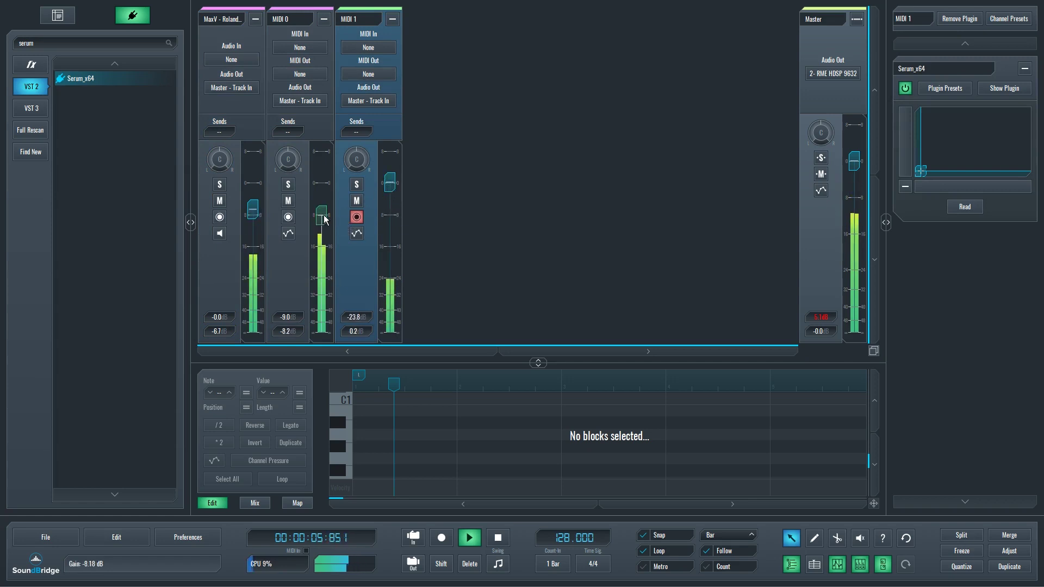
left_click_drag(319, 223, 320, 220)
left_click_drag(255, 217, 255, 220)
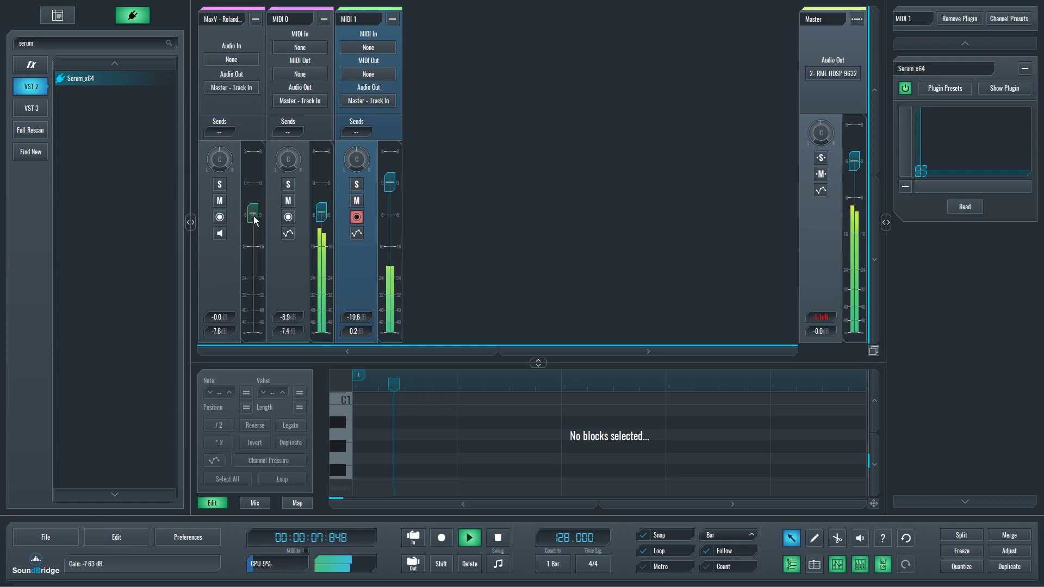
left_click_drag(321, 221, 321, 225)
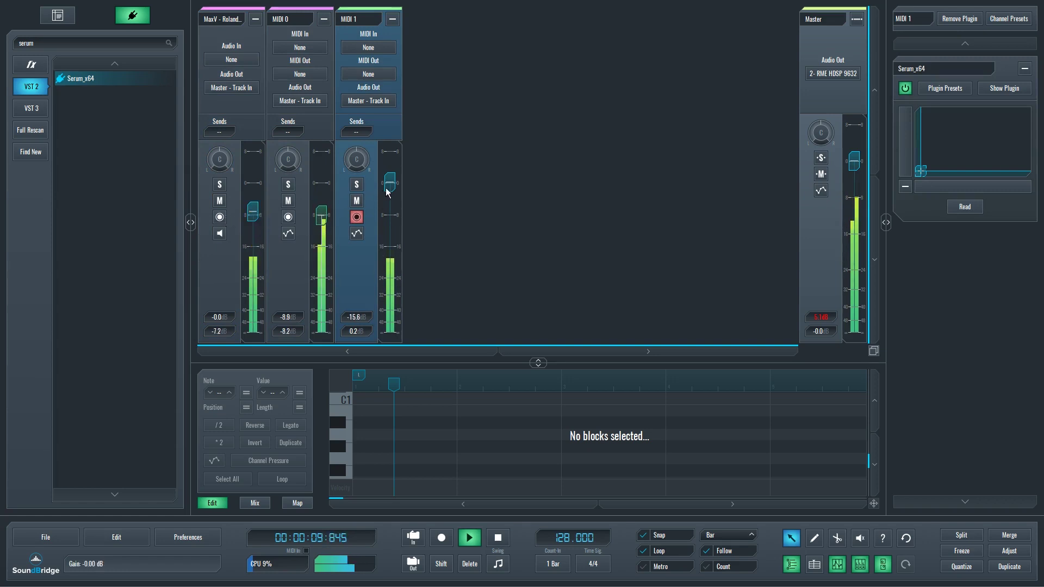
left_click_drag(388, 190, 388, 189)
left_click_drag(257, 219, 257, 217)
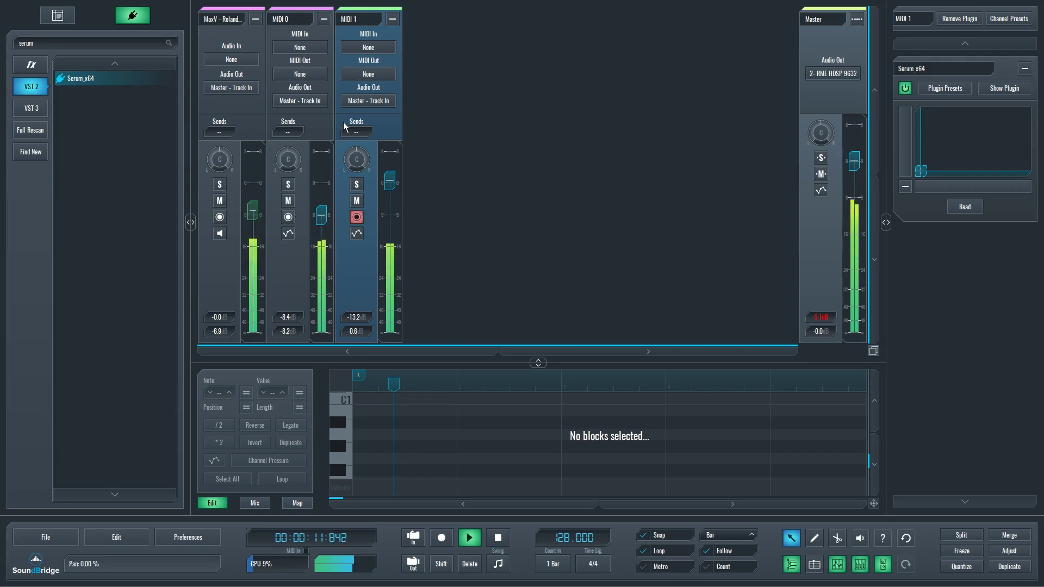
Step: Rebalance the riser and noise during playback, setting MIDI 0 to about -7.4 dB and MIDI 1 to about -3.4 dB
left_click(291, 34)
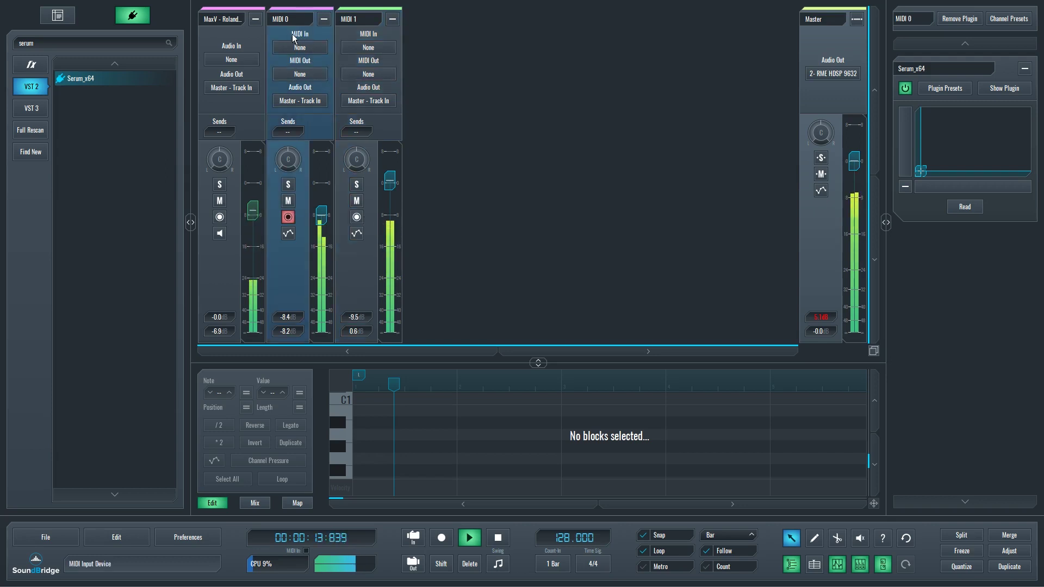
left_click_drag(390, 189, 391, 204)
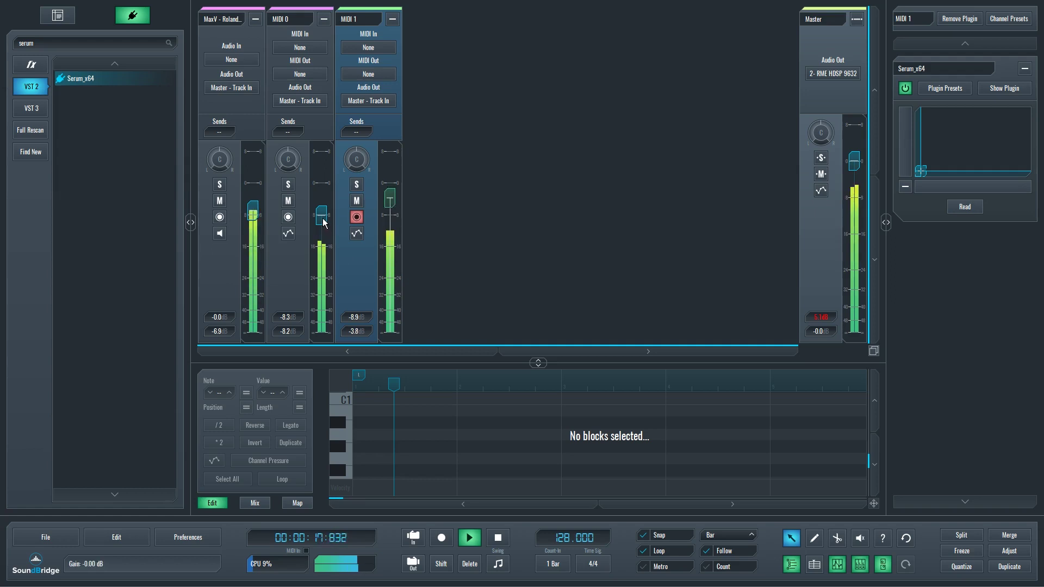
left_click_drag(323, 219, 324, 216)
left_click_drag(389, 200, 390, 198)
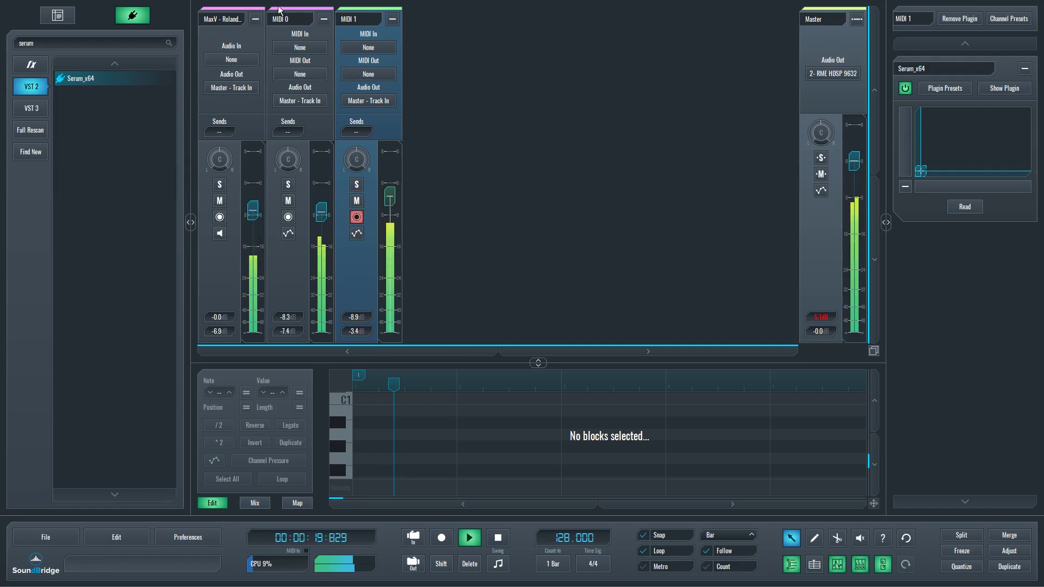
Step: Open the Serum instance on MIDI 0 and move its window clear of the channel faders
left_click(289, 28)
left_click(1006, 91)
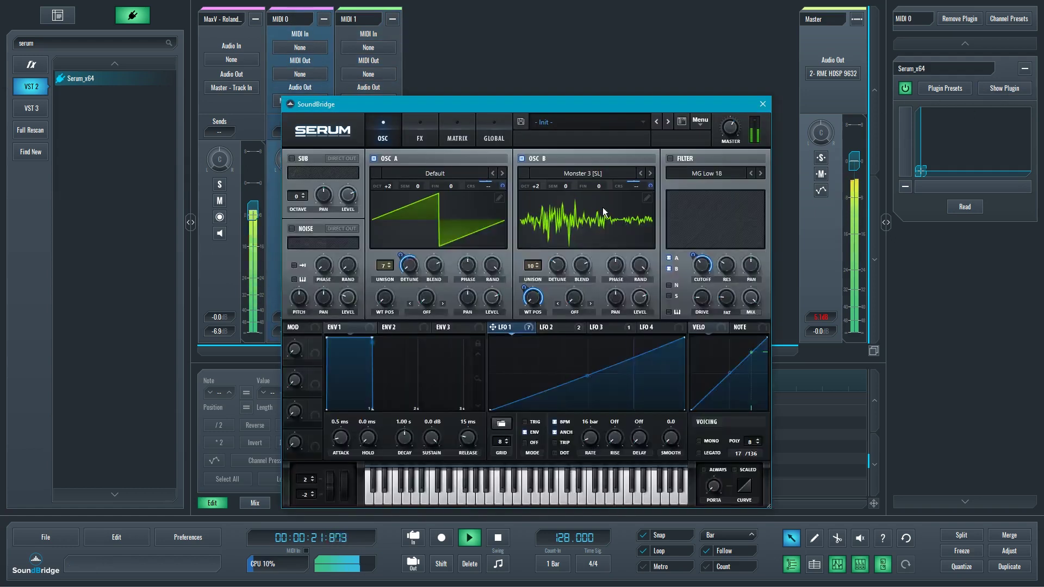
left_click_drag(464, 104, 631, 77)
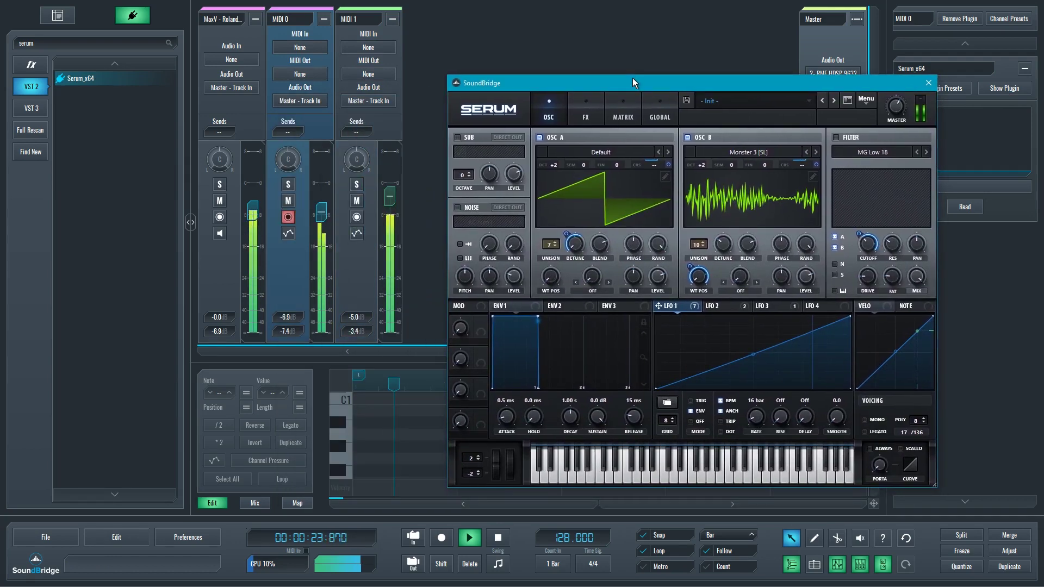
Step: Restore the channel order with MIDI 0 before MIDI 1, lower MIDI 1's gain to about -6 dB and stop playback
left_click_drag(394, 200, 393, 200)
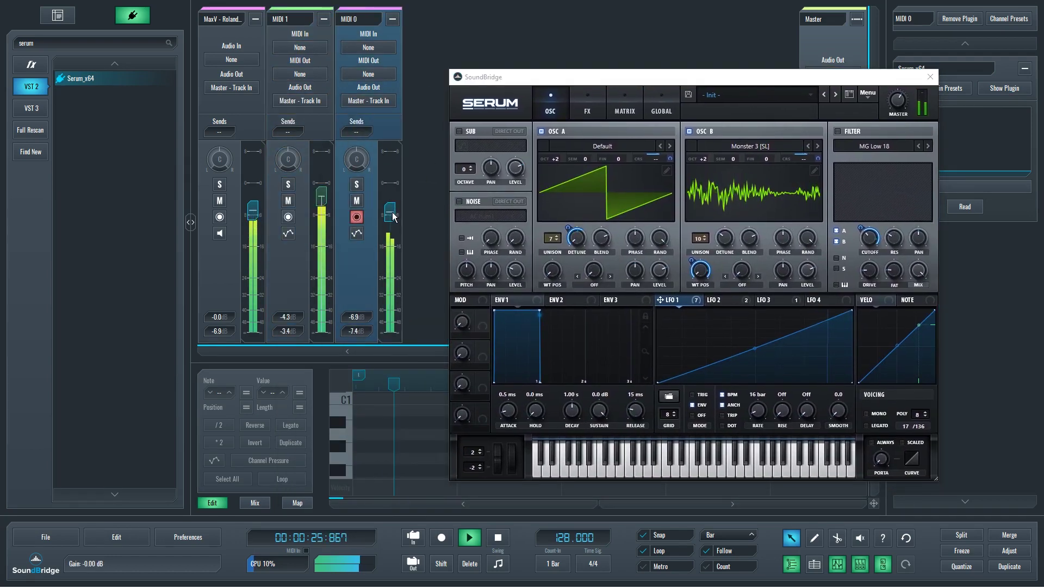
left_click_drag(307, 31, 359, 31)
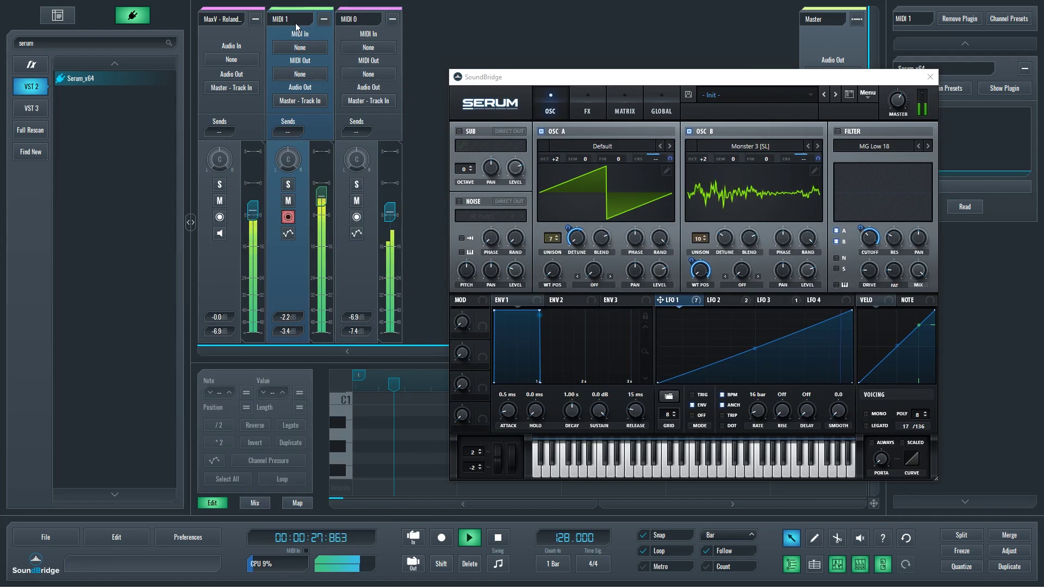
left_click_drag(391, 200, 389, 213)
key("space")
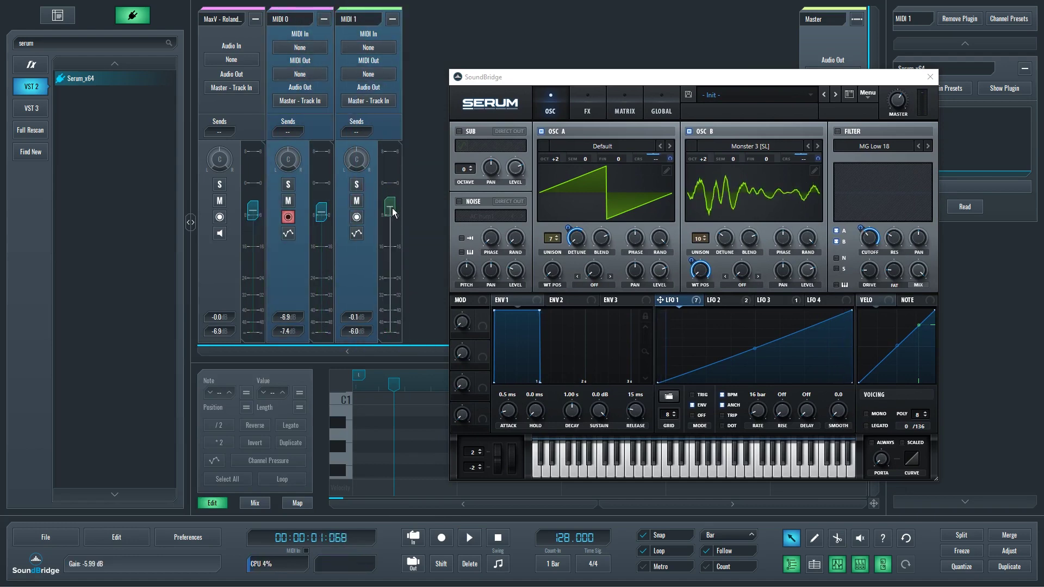
Step: Enable the Reverb effect in MIDI 0's Serum and place it after the EQ in the effects chain
left_click_drag(654, 77, 625, 67)
left_click(558, 106)
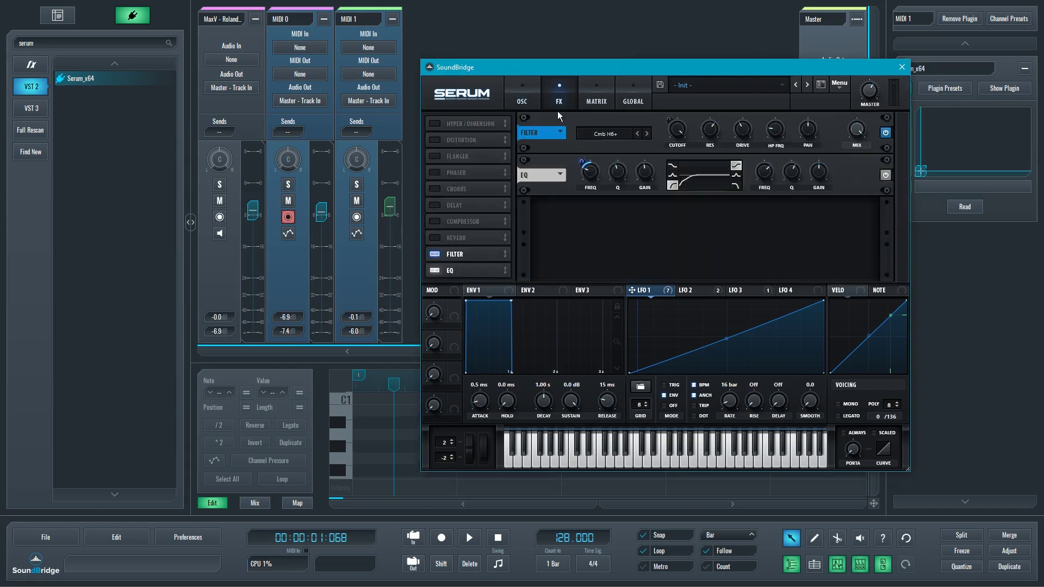
left_click(296, 25)
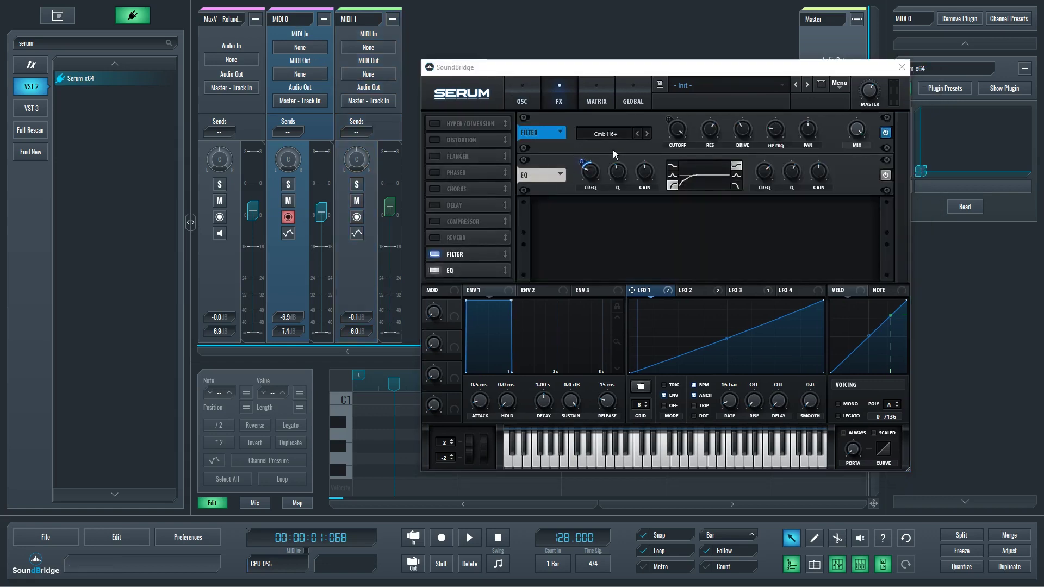
left_click(521, 95)
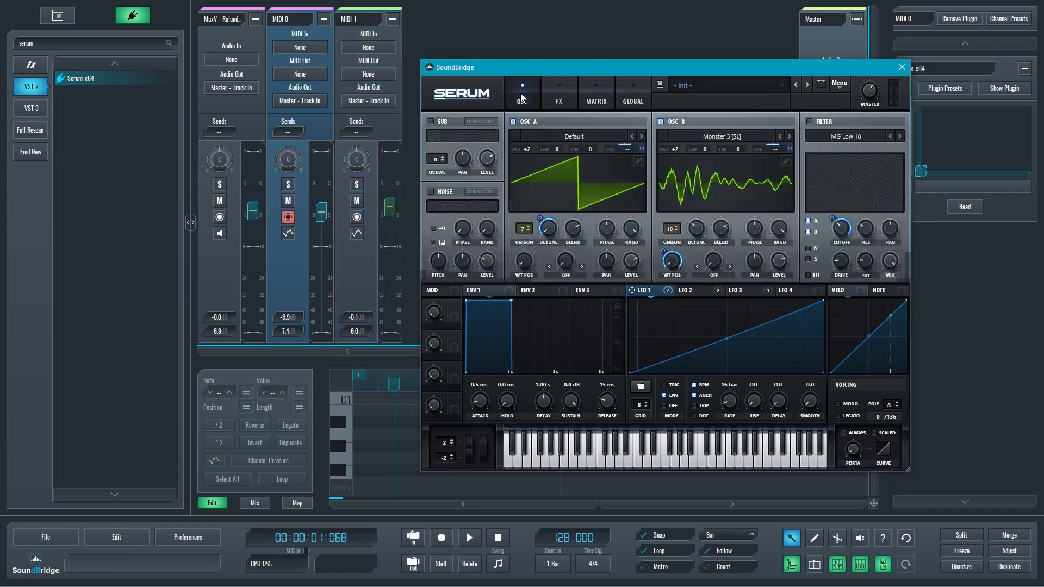
left_click(560, 103)
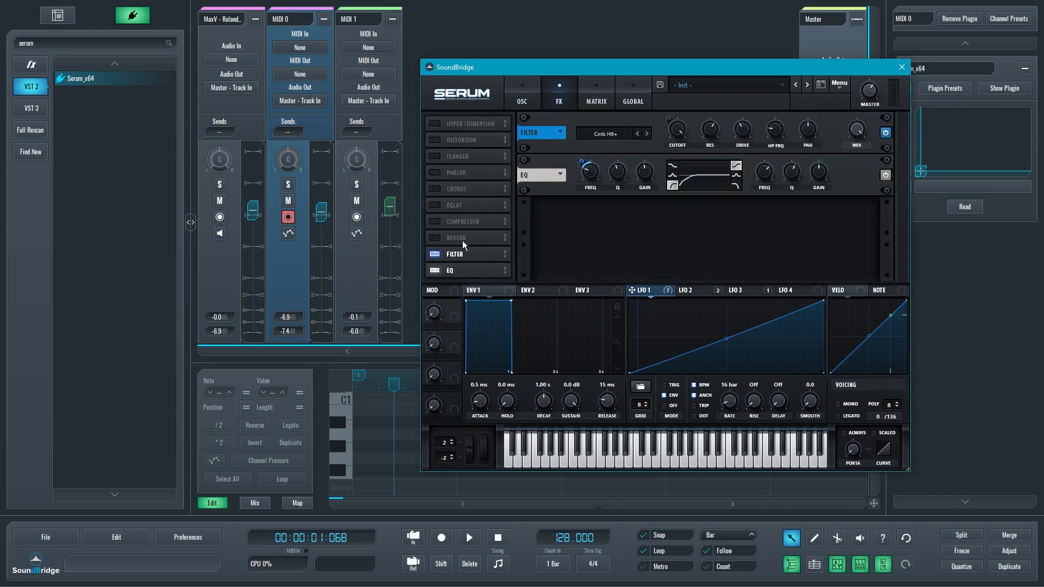
left_click(434, 237)
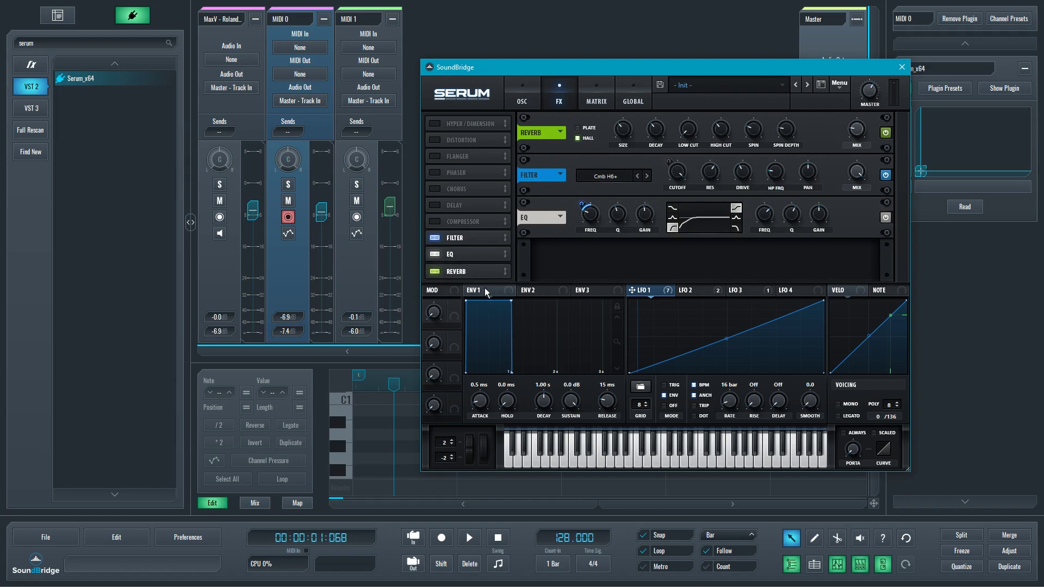
left_click_drag(484, 288, 487, 277)
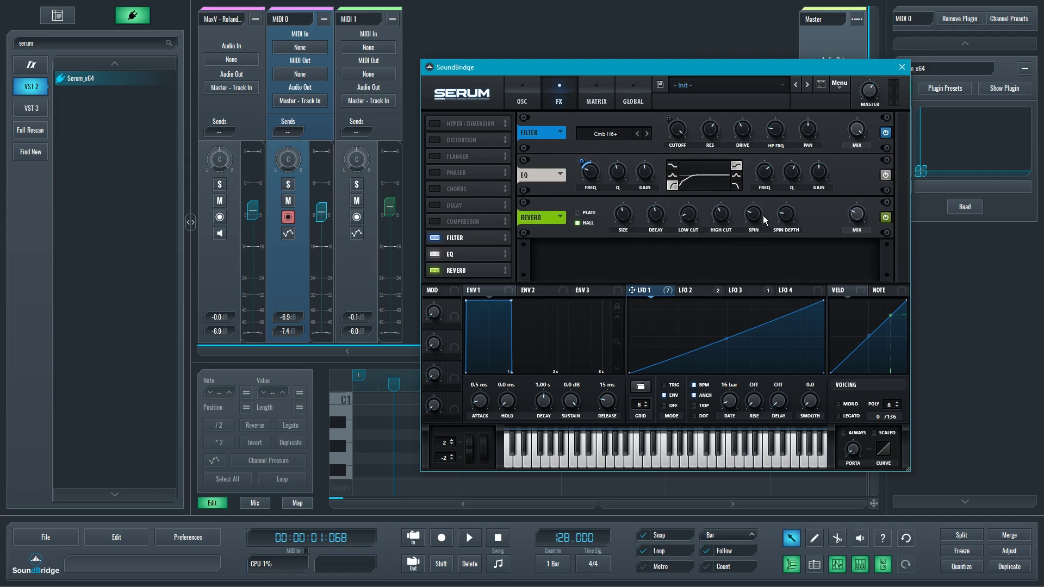
Step: Close Serum, return to the arrangement and listen to a few seconds of the build-up
left_click(901, 67)
key("Tab")
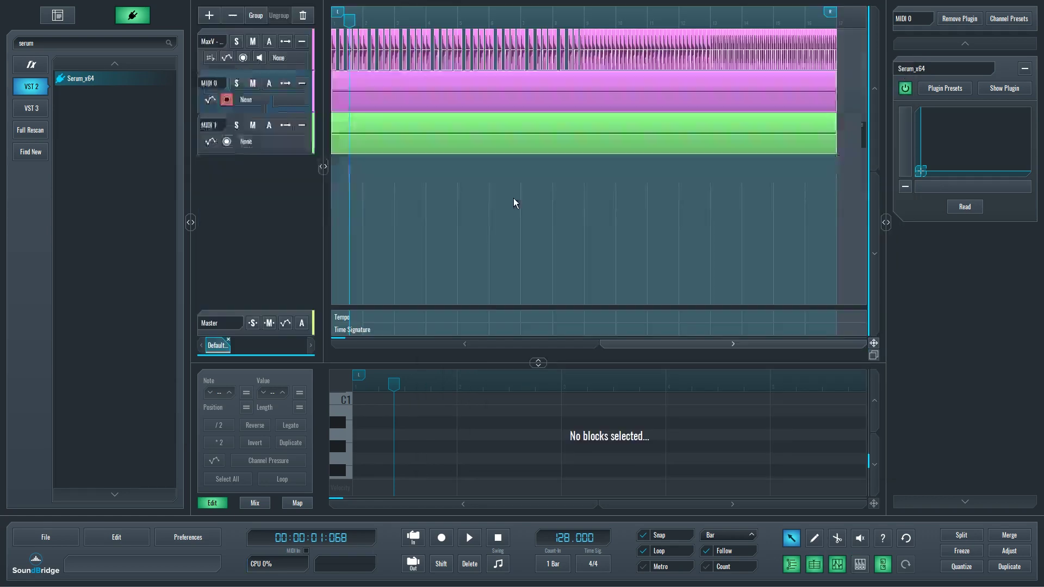
key("space")
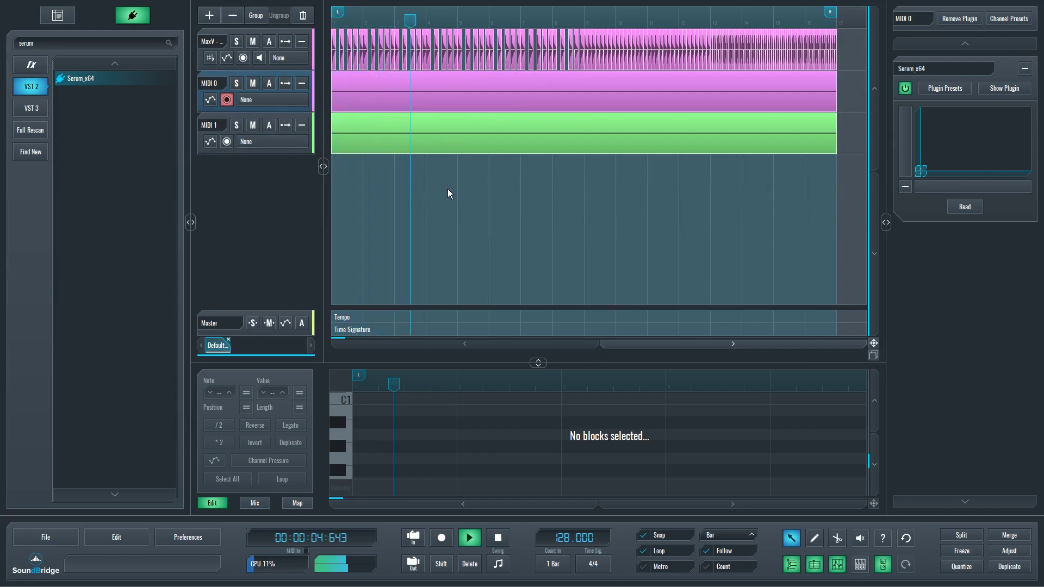
key("space")
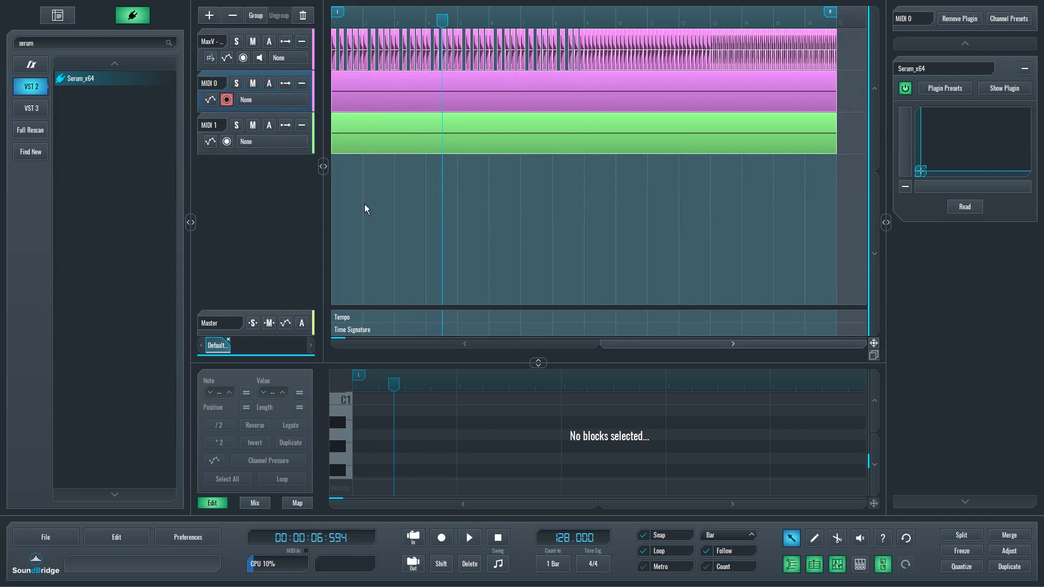
Step: Add TR-909Kick 11.wav from the Roland Tr-909 folder as a new audio track starting at bar 1 below MIDI 1
left_click(64, 18)
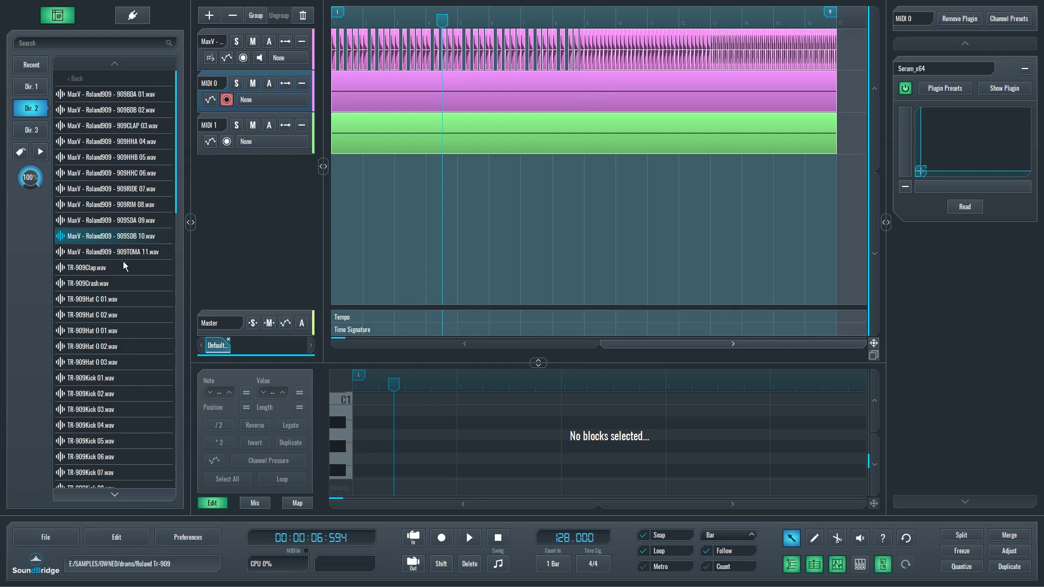
left_click(116, 317)
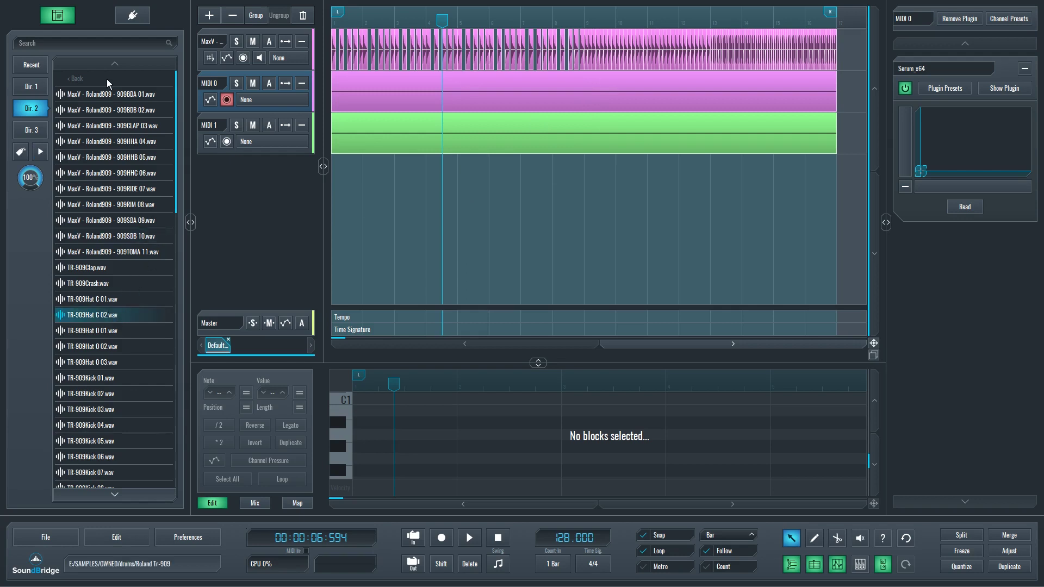
scroll(119, 339, "down", 6)
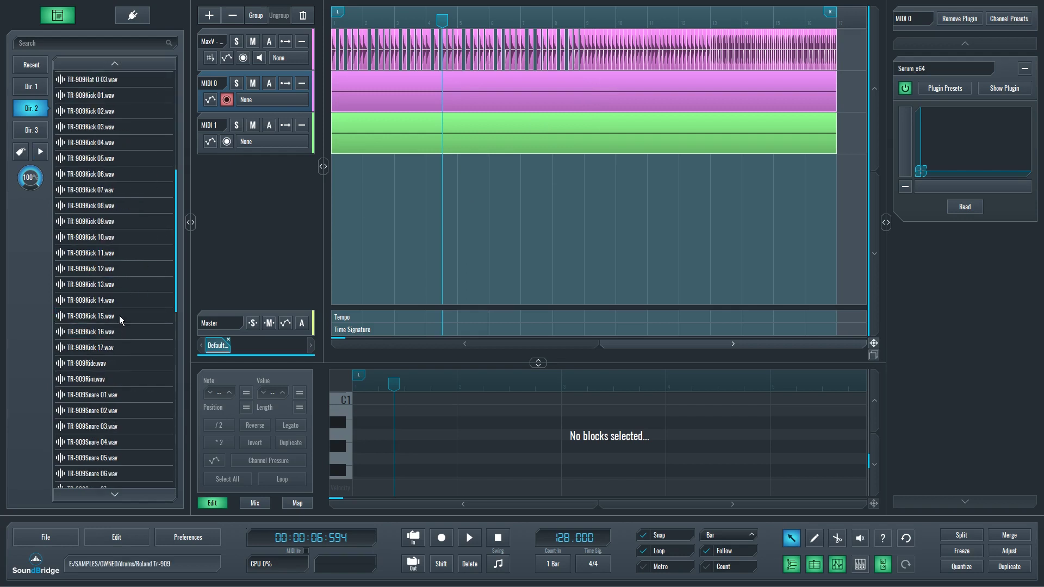
left_click(117, 289)
left_click(103, 254)
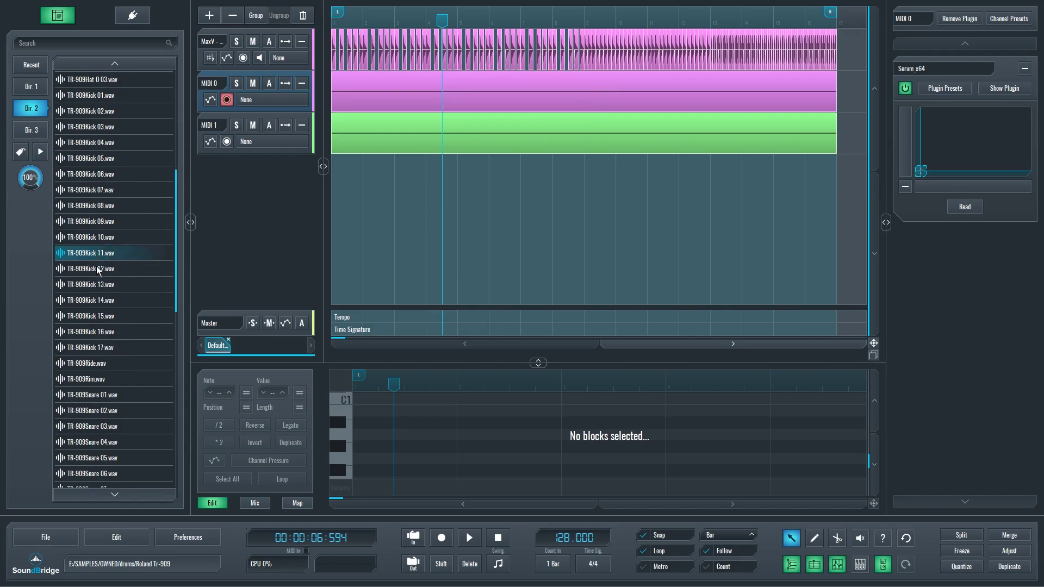
left_click_drag(103, 254, 344, 191)
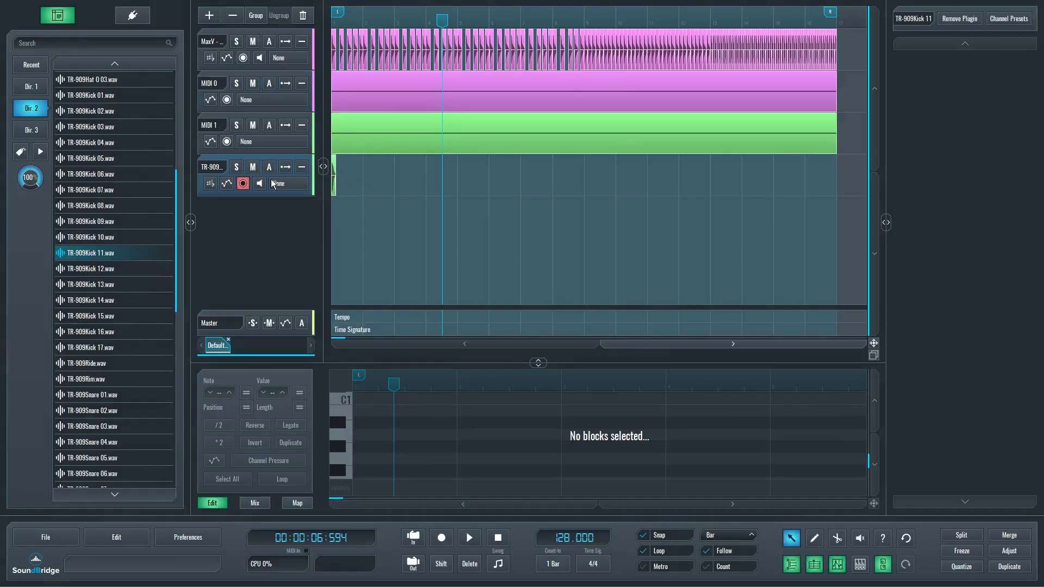
Step: Add the built-in Reverb effect to the TR-909 kick track and open its settings
left_click(127, 18)
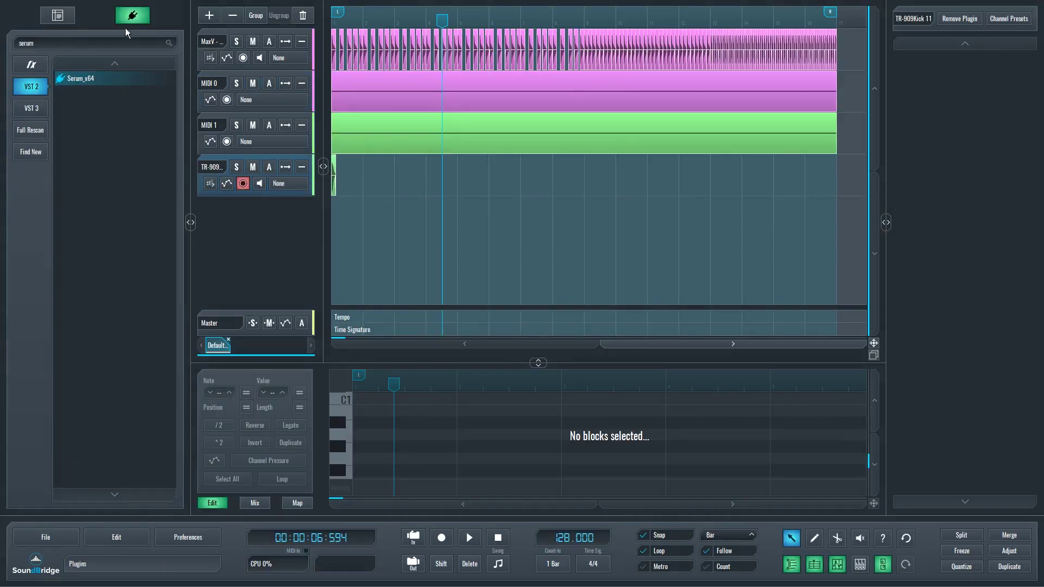
left_click(31, 64)
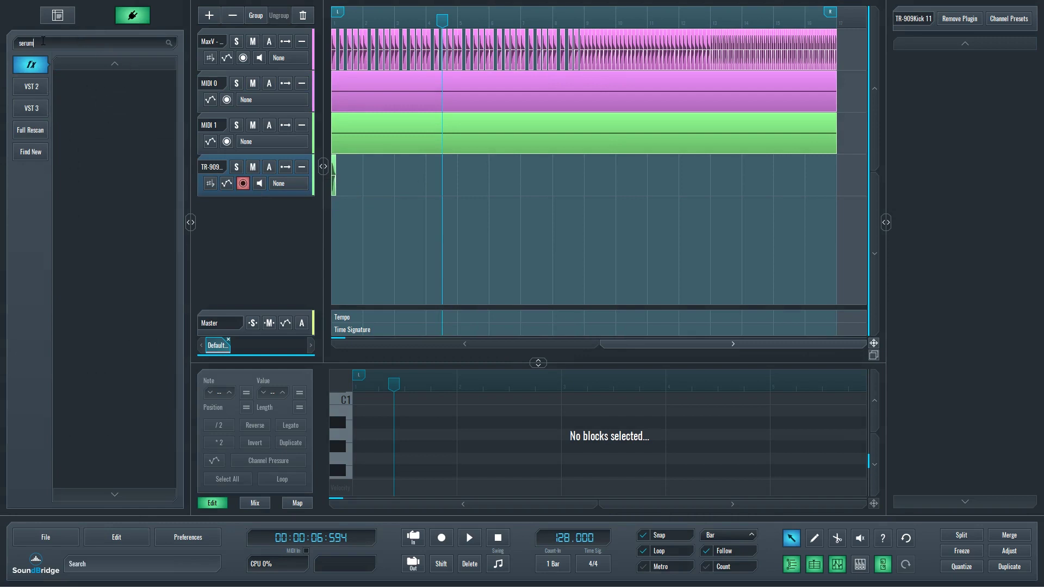
key("BackSpace")
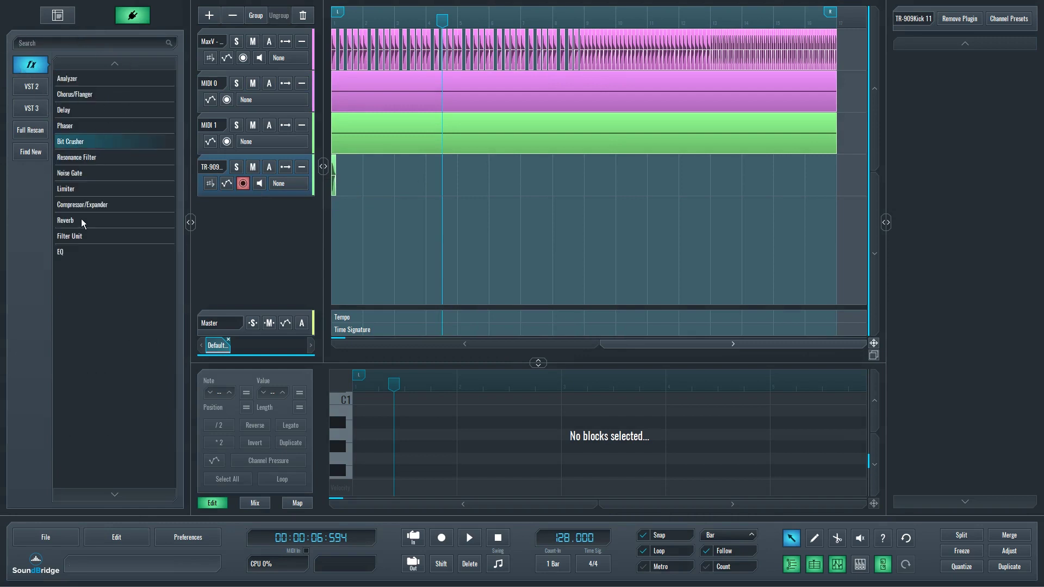
left_click_drag(81, 220, 375, 181)
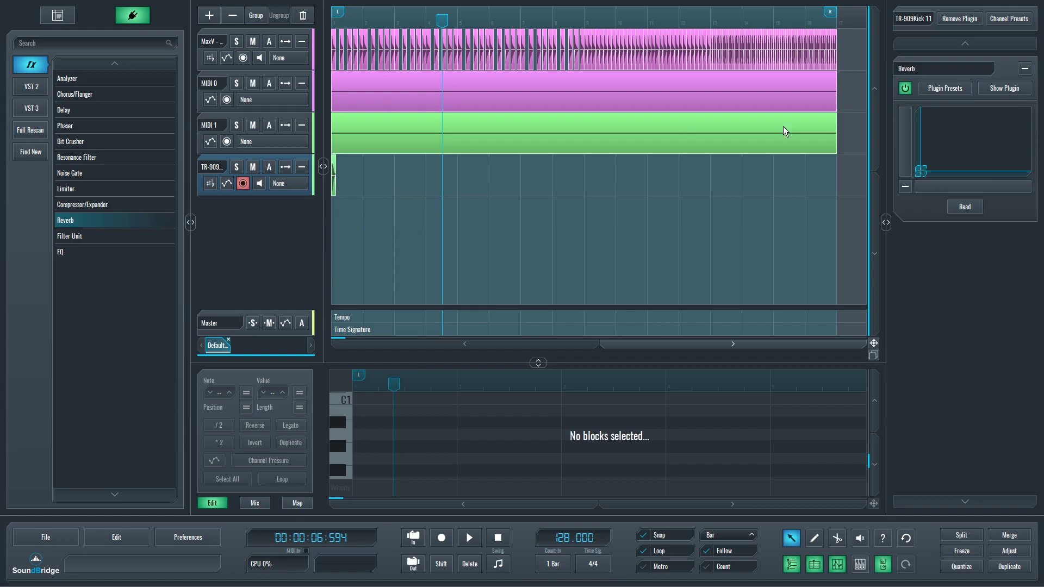
left_click(1003, 91)
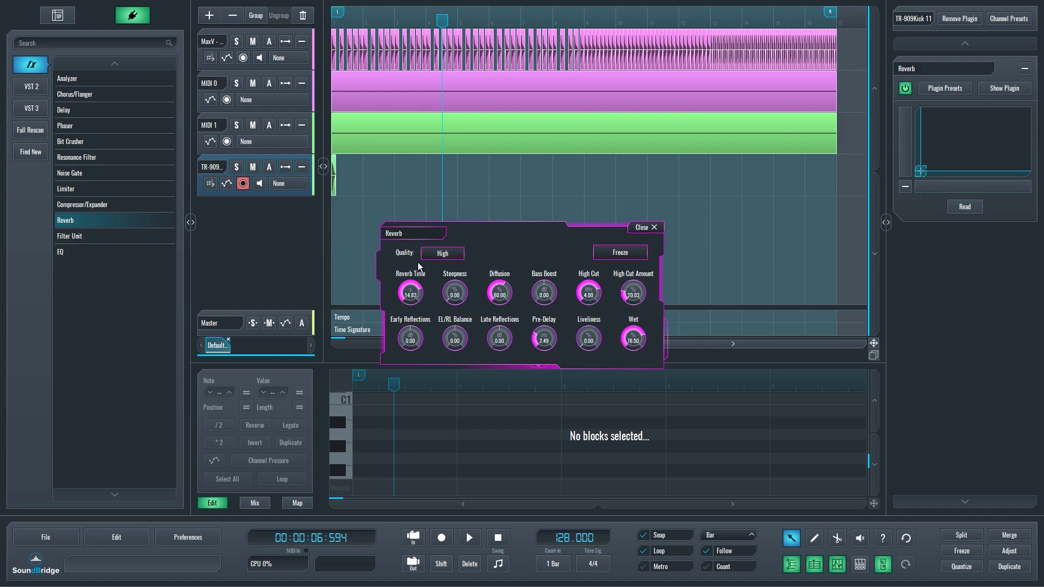
Step: Solo the kick track and set its reverb to Reverb Time 21.46, High Cut 5.79, High Cut Amount 11.54 and Wet 81.50
left_click_drag(418, 263, 420, 256)
key("space")
key("space")
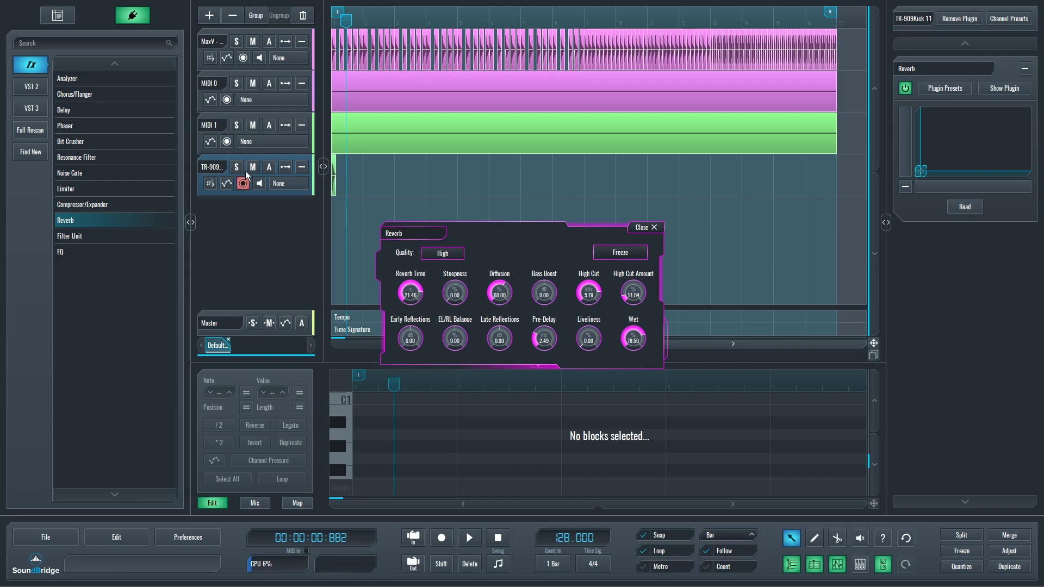
key("space")
key("space")
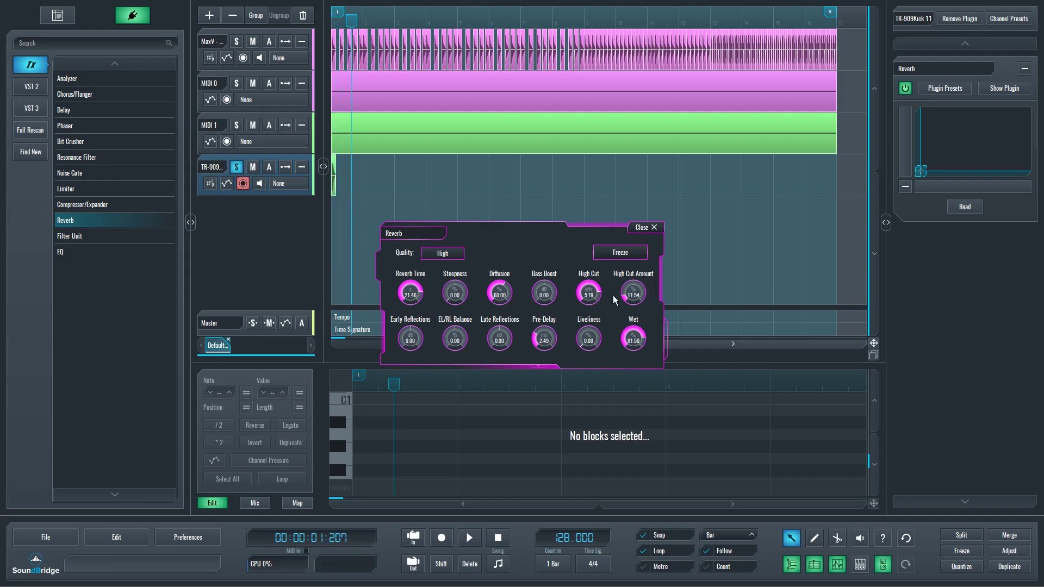
Step: Refine the kick's reverb during playback to High Cut 8.65, High Cut Amount 21.03 and Reverb Time 4.25
left_click_drag(572, 292, 639, 289)
key("space")
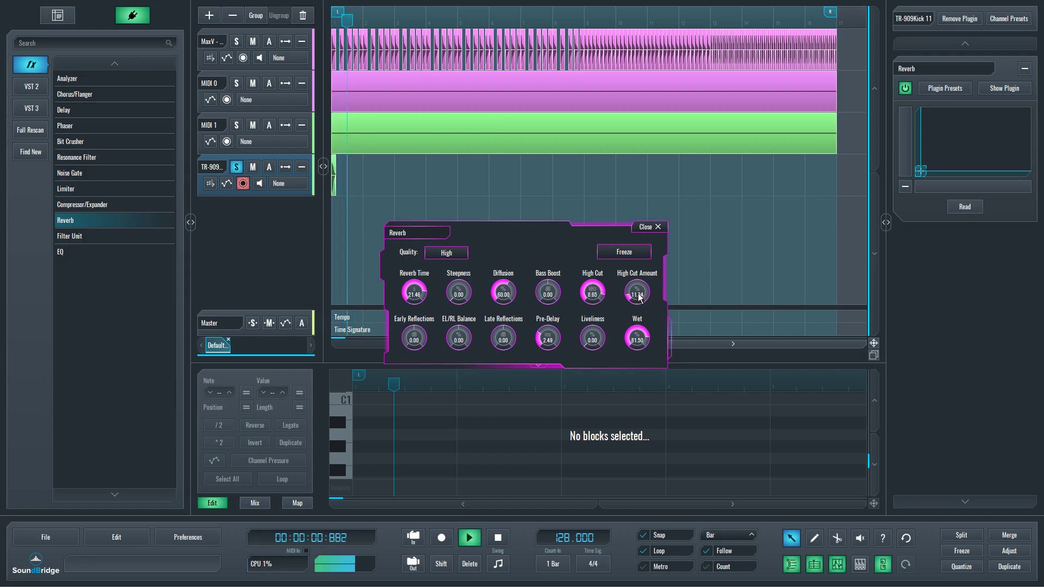
key("space")
key("space")
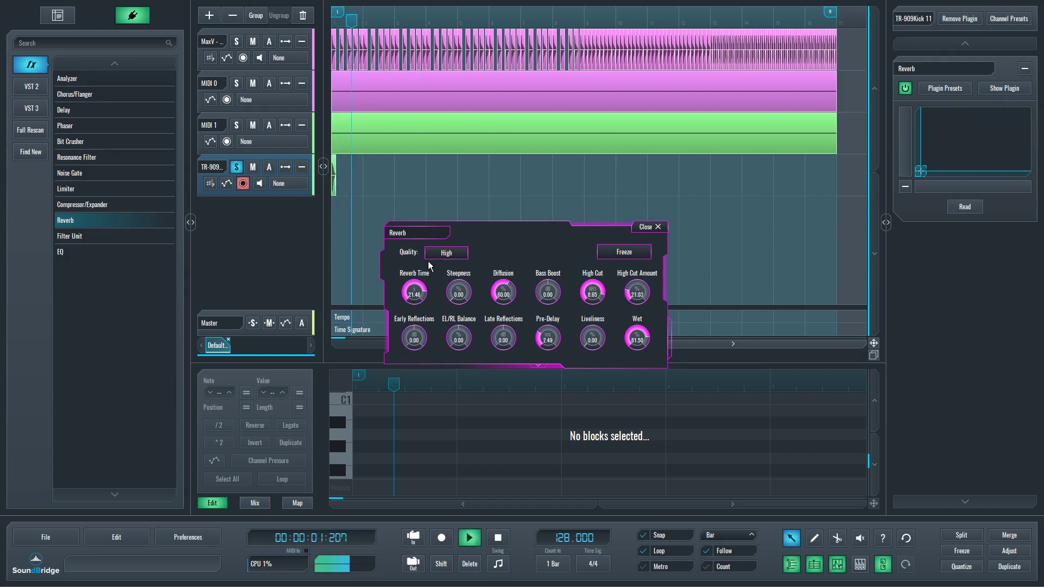
left_click_drag(414, 294, 415, 335)
key("space")
key("space")
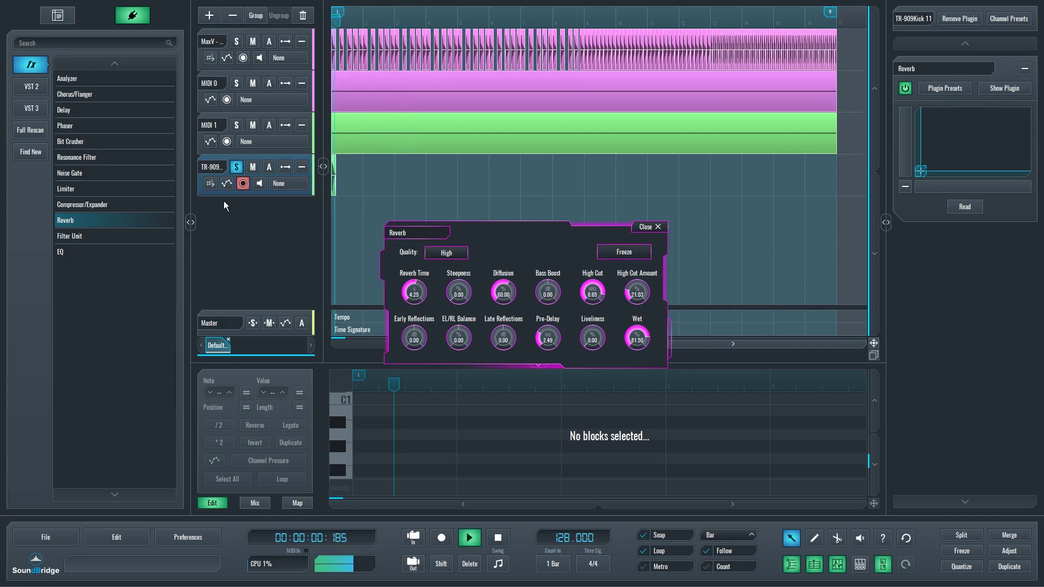
key("space")
Step: Audition other kick, snare and tom samples in the Roland Tr-909 folder for an alternative hit
left_click(57, 15)
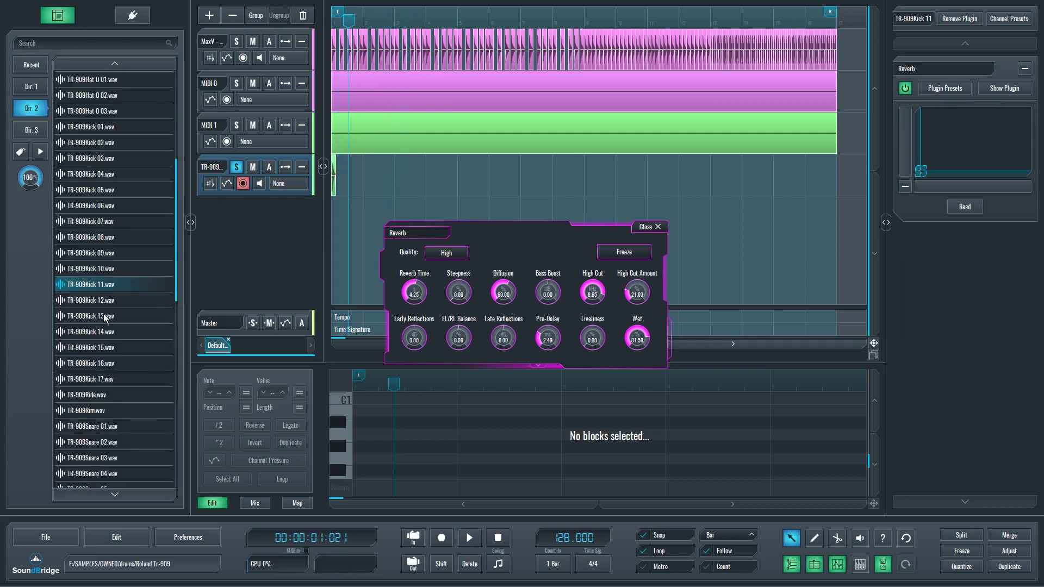
left_click(107, 346)
left_click(125, 363)
scroll(126, 369, "down", 6)
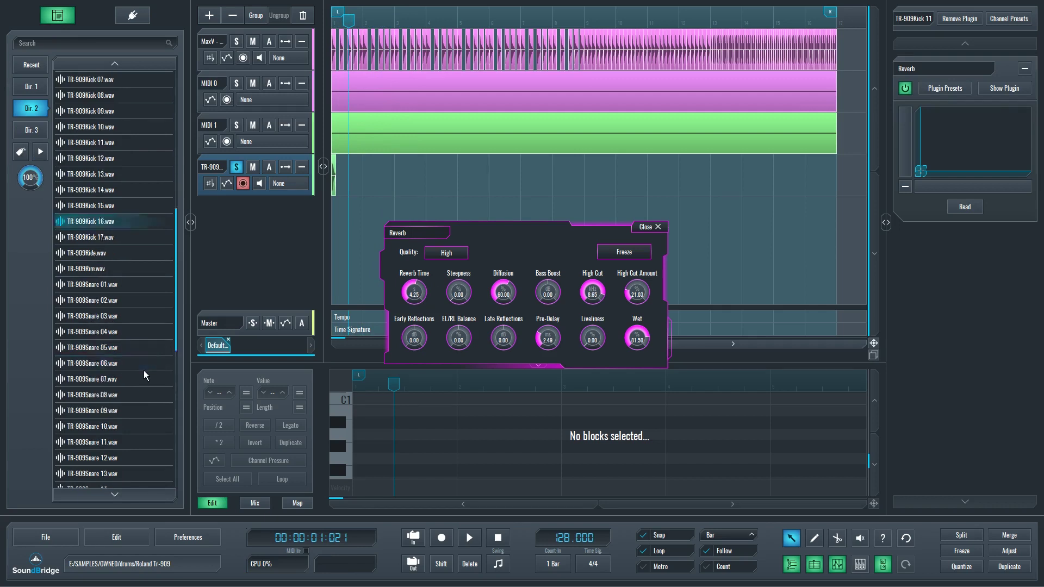
left_click(124, 396)
scroll(126, 403, "down", 5)
left_click(132, 412)
scroll(136, 418, "down", 1)
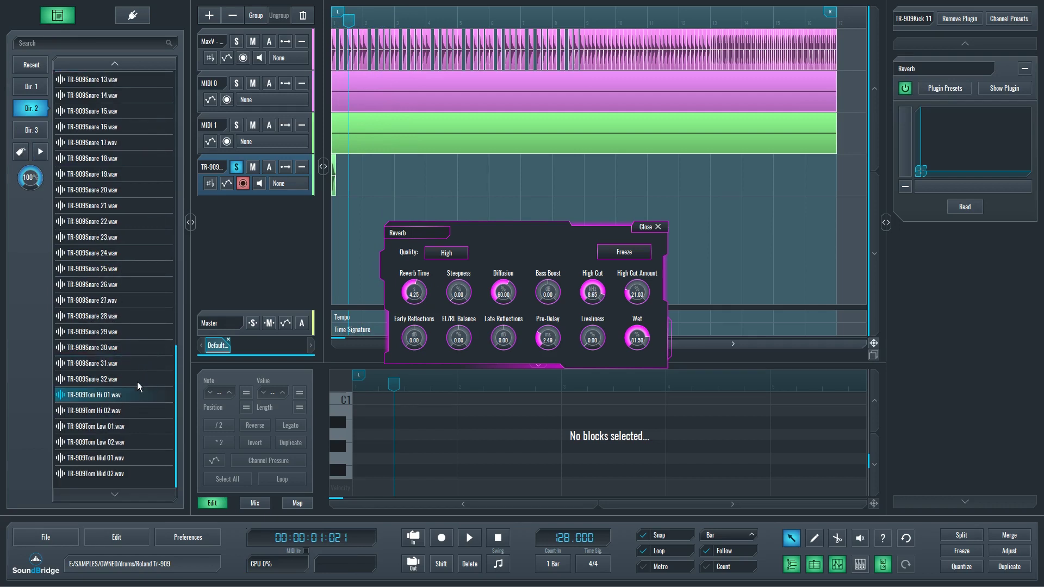
left_click(120, 419)
scroll(128, 185, "up", 15)
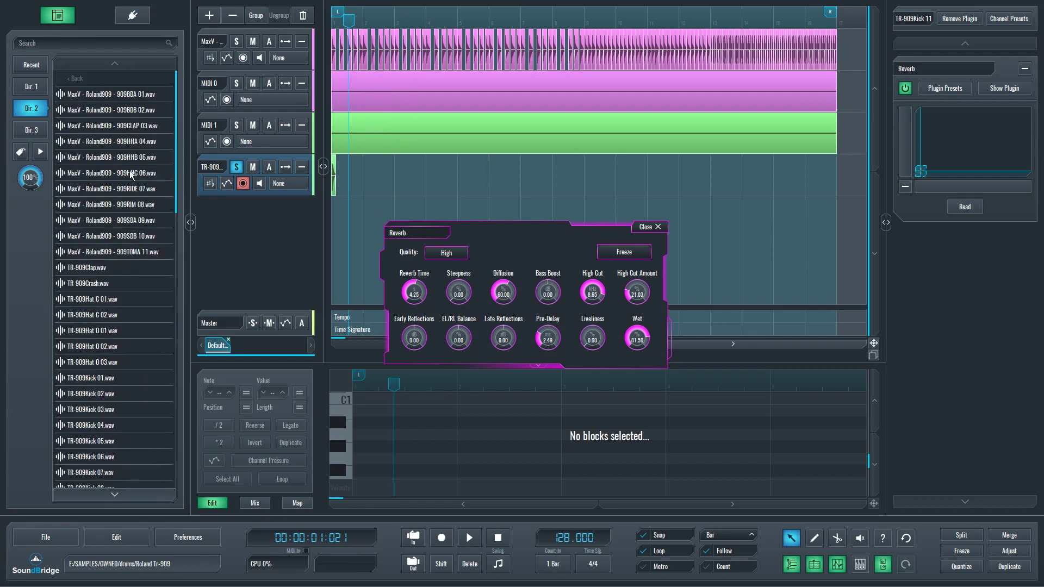
left_click(106, 407)
left_click(116, 396)
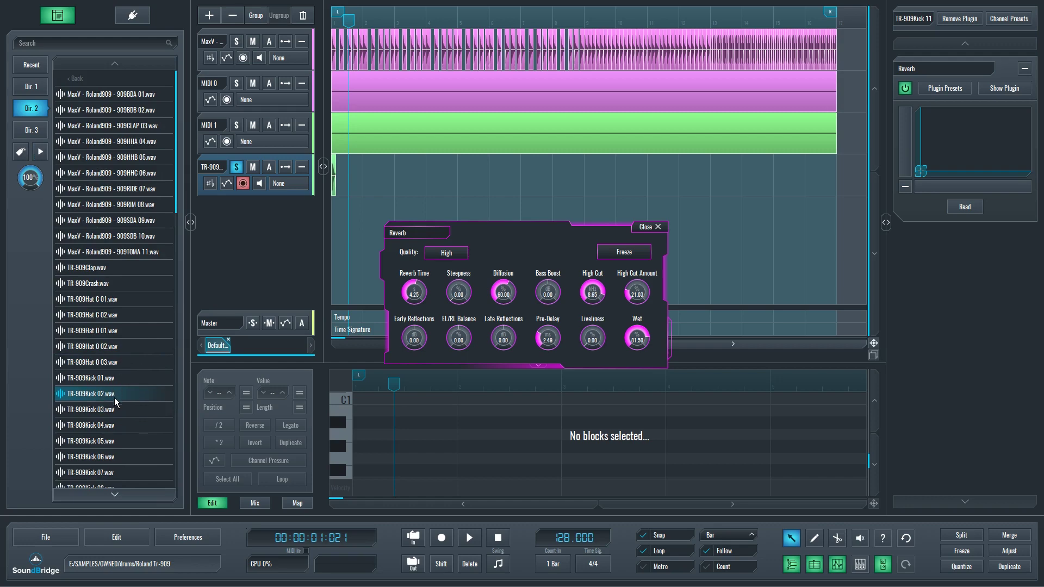
left_click(113, 378)
Step: Replace the kick at the start of the TR-909 track with R50eKick03.wav from the Kawai R50e folder
left_click(97, 79)
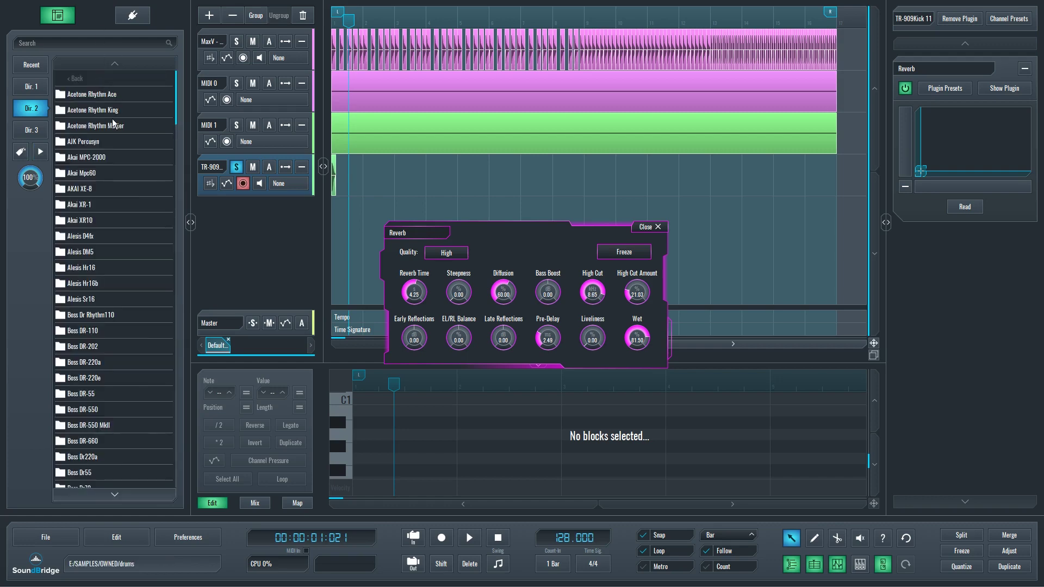
scroll(131, 218, "down", 15)
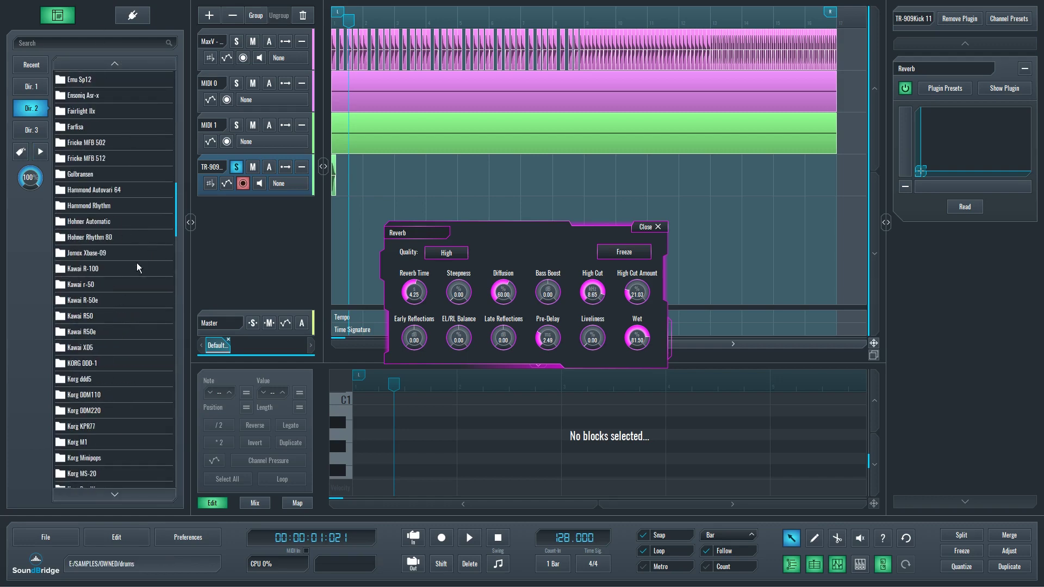
double_click(108, 331)
left_click(125, 269)
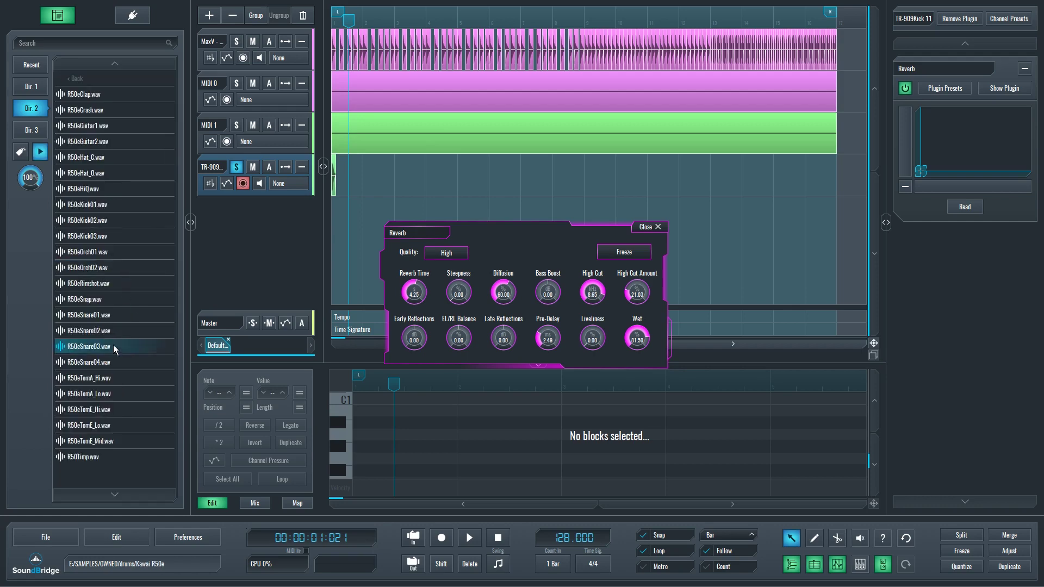
left_click(104, 239)
left_click(103, 240)
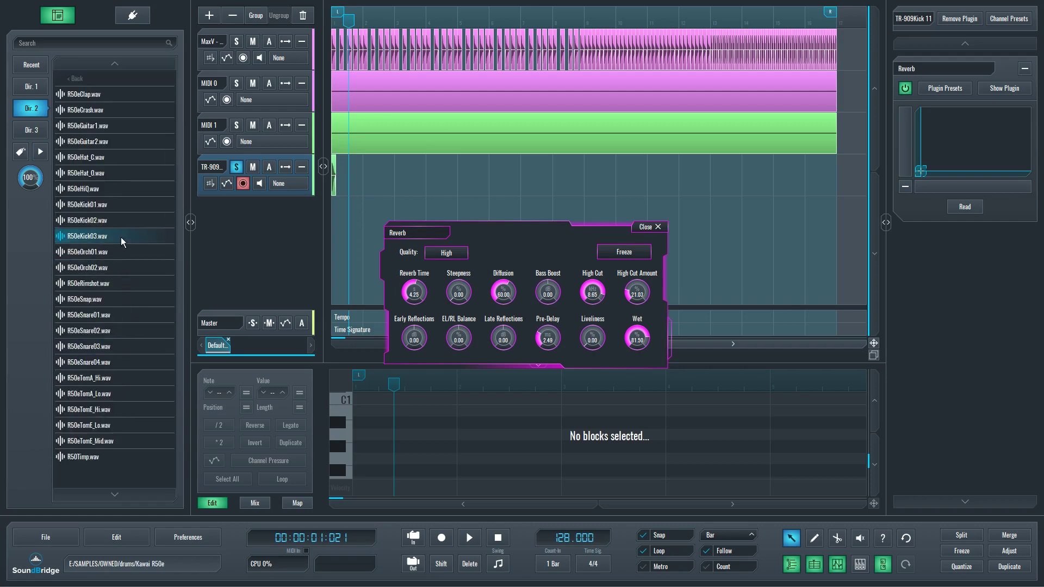
left_click_drag(96, 237, 334, 163)
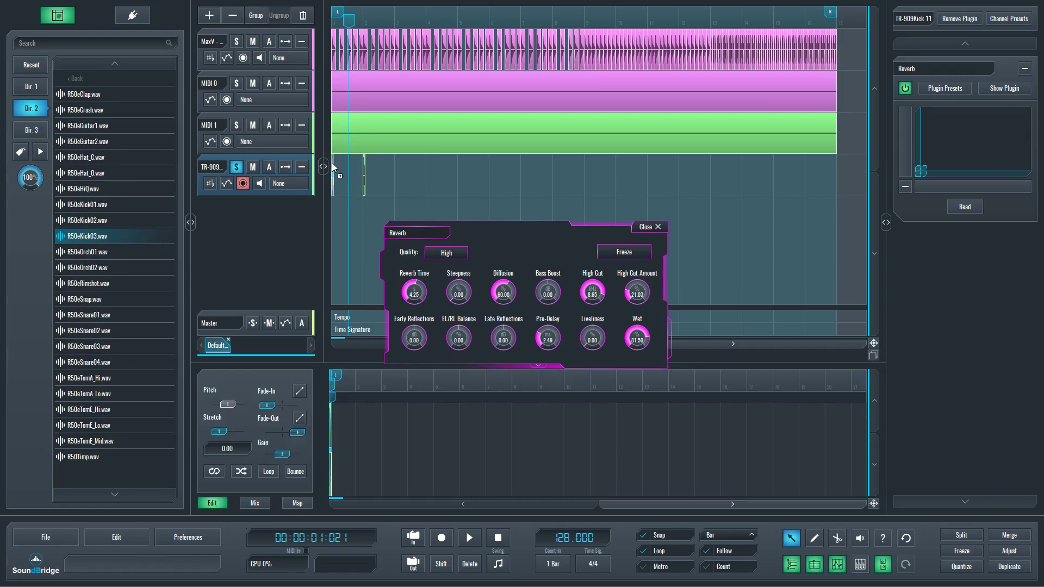
Step: Refine the kick's reverb during playback to Reverb Time 10.25 and High Cut Amount 28.52, and raise Wet slightly
left_click(469, 538)
left_click_drag(397, 296, 643, 291)
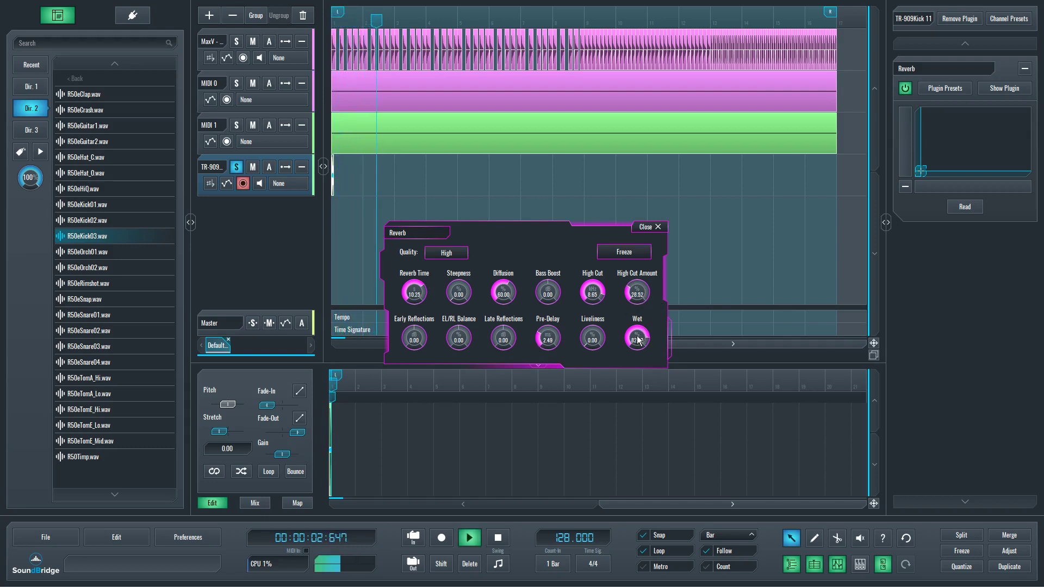
left_click_drag(640, 338, 640, 332)
key("space")
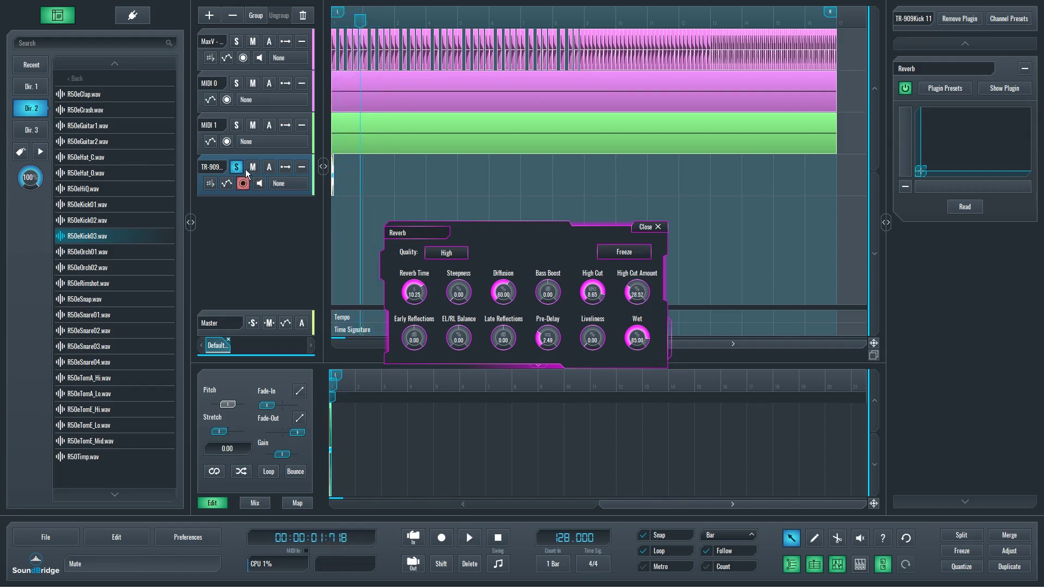
Step: Lower the kick channel's gain to -0.2 in the mixer, unsolo it and play it with the full mix
key("space")
key("Tab")
key("space")
left_click_drag(501, 237, 643, 269)
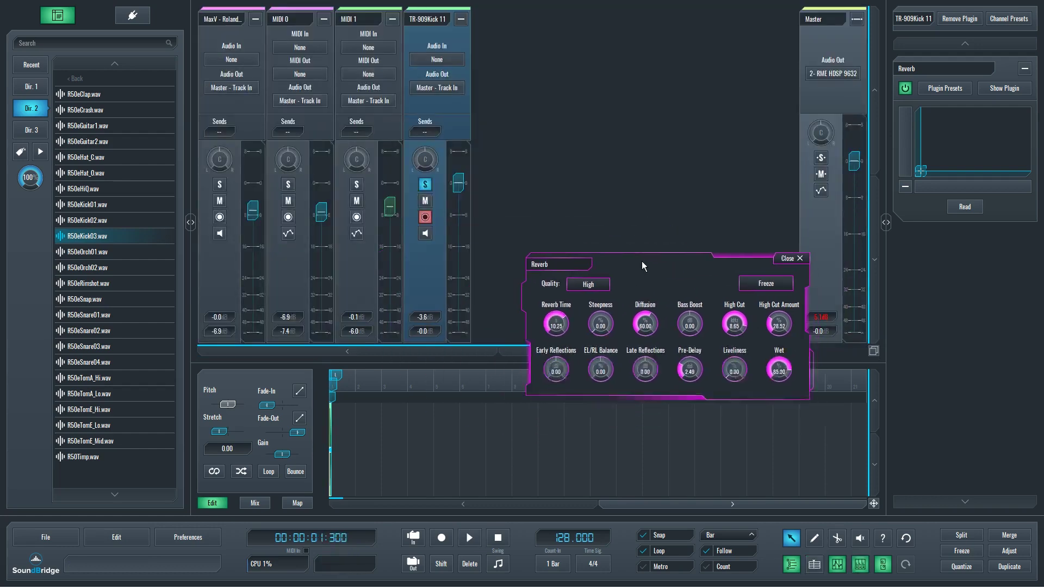
key("space")
mouse_move(459, 183)
left_mouse_down()
mouse_move(454, 196)
mouse_move(463, 195)
mouse_move(456, 188)
left_mouse_up()
left_click(425, 184)
key("space")
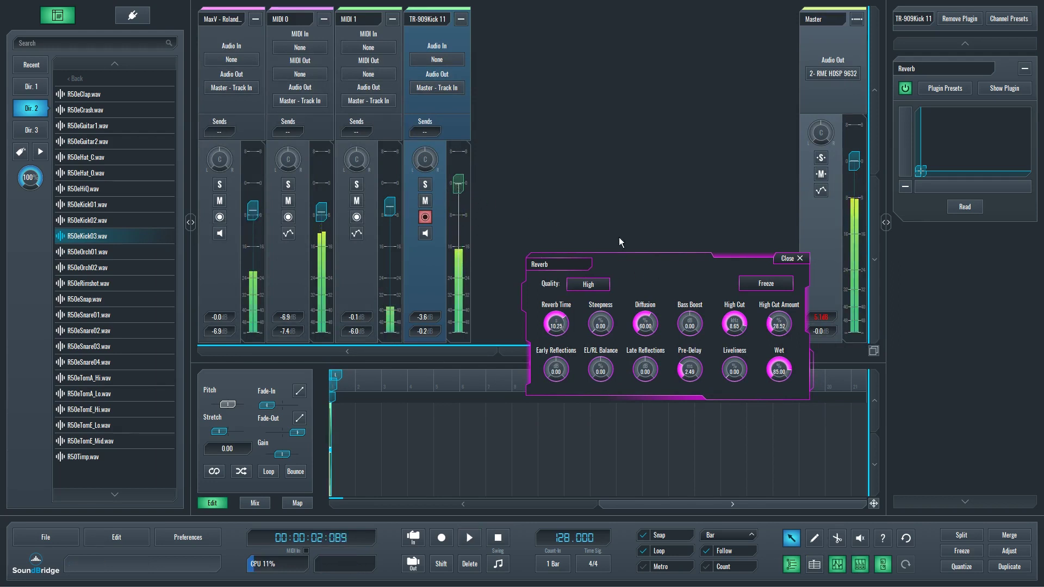
Step: Set the kick's reverb to Wet 72.50 and Bass Boost 7.56, and its channel gain to 0.0 while playing the mix
key("space")
left_click_drag(780, 371, 778, 379)
key("space")
key("space")
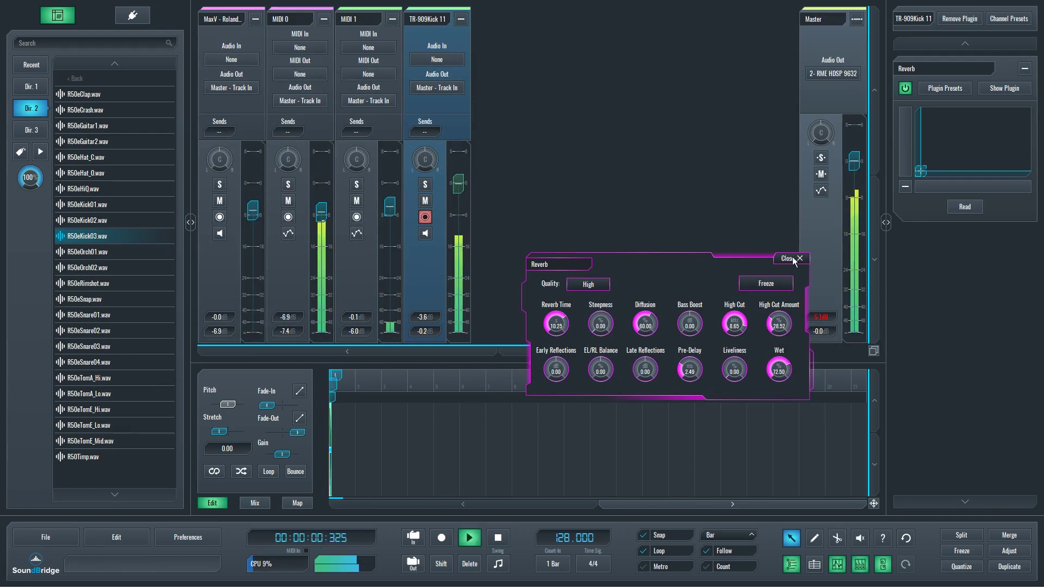
left_click_drag(459, 192, 458, 189)
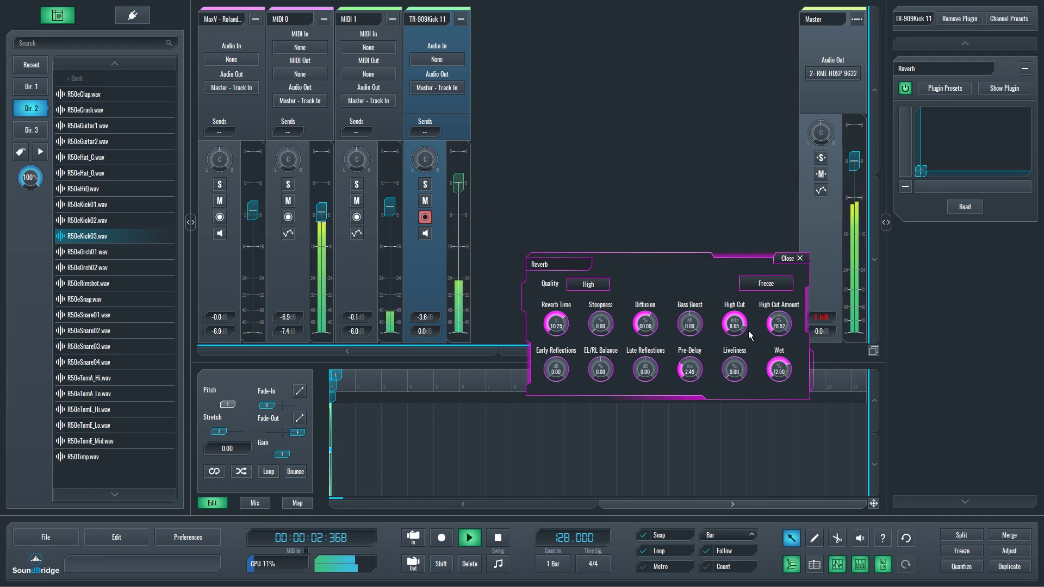
left_click_drag(689, 325, 687, 334)
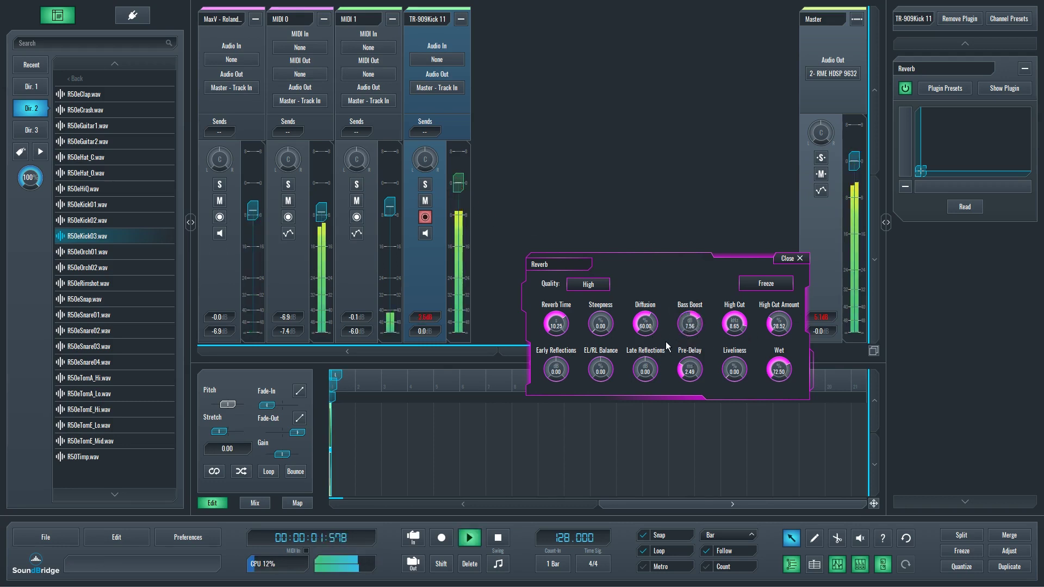
Step: Lower the kick channel's gain to -3.5, raise the reverb's Pre-Delay and close the reverb window
left_click_drag(458, 185, 460, 201)
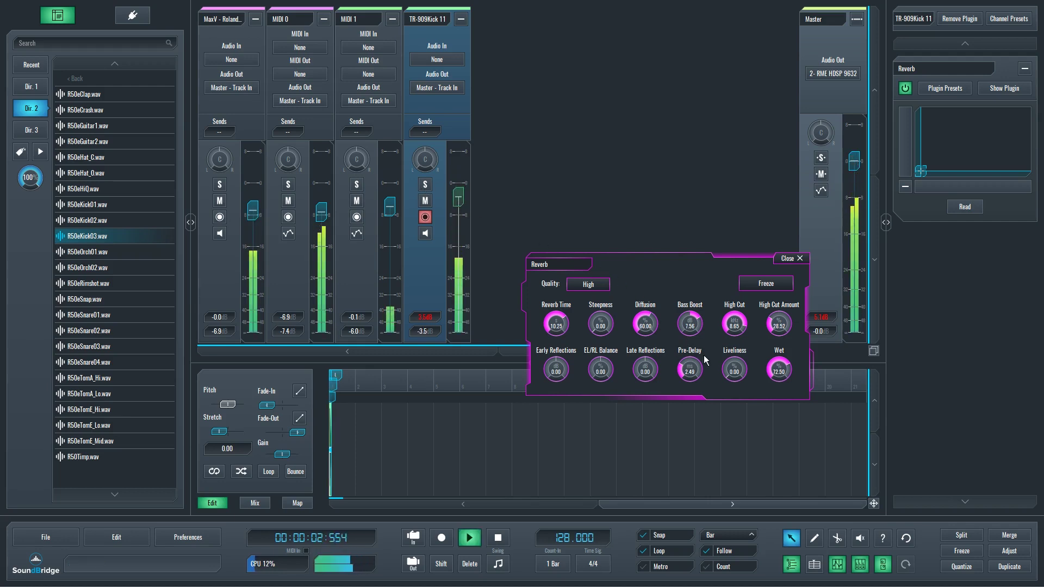
left_click_drag(690, 372, 693, 366)
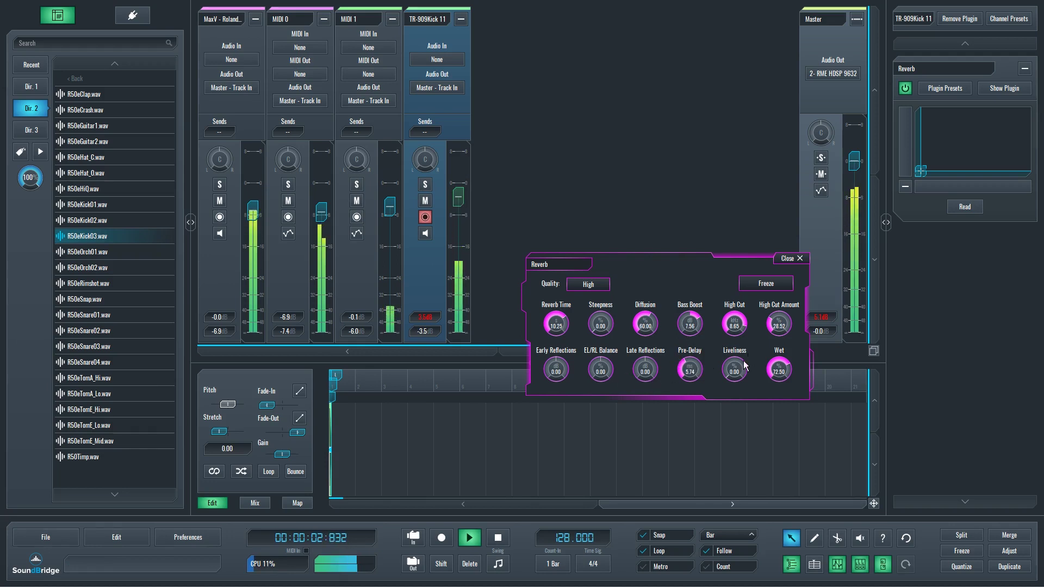
left_click(797, 259)
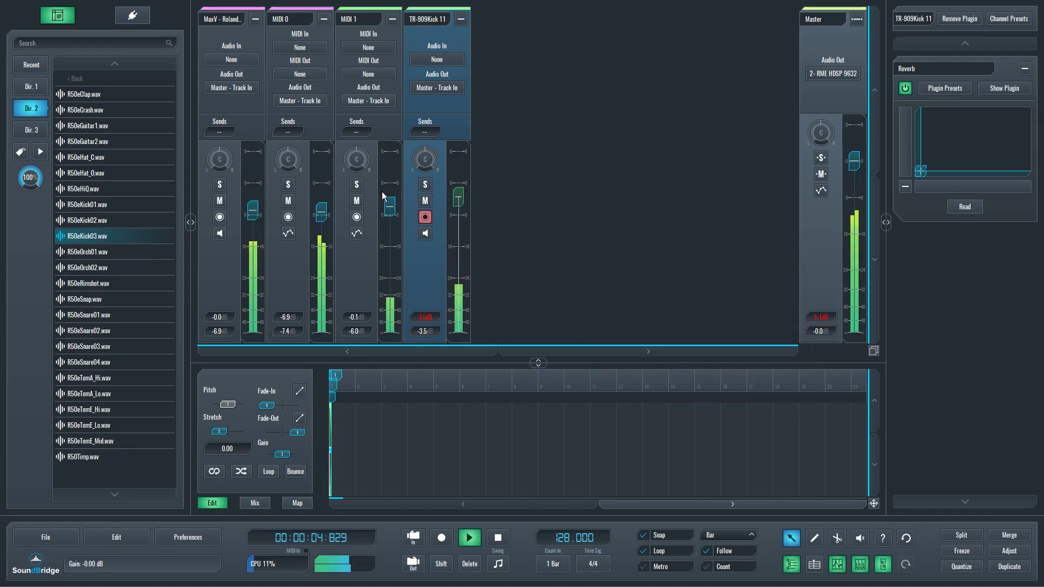
Step: Set the kick channel's gain to -4.8, reset the Master peak indicator and stop playback in the arrangement view
left_click_drag(457, 198, 467, 205)
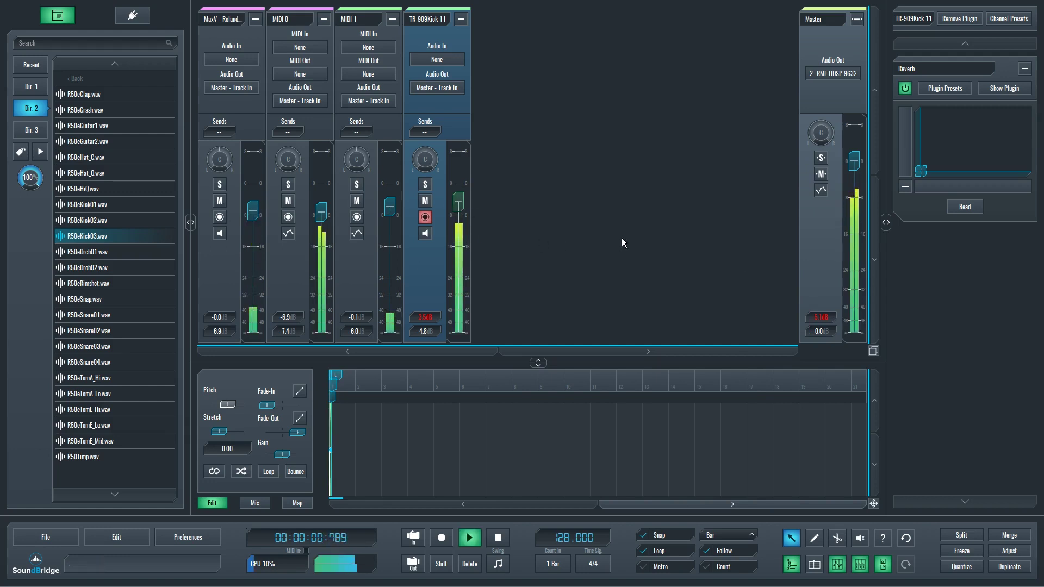
left_click(820, 317)
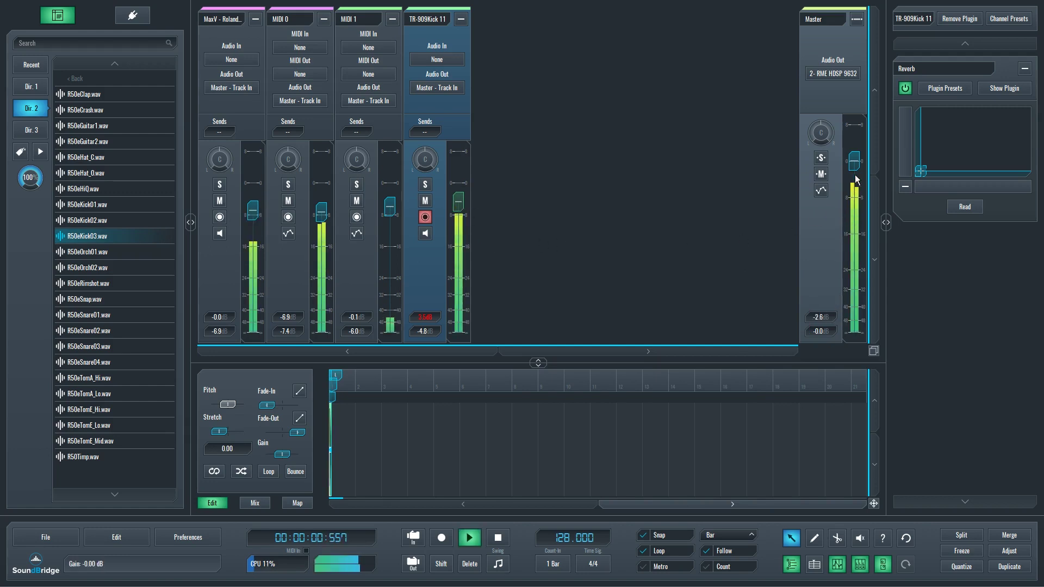
key("Tab")
key("space")
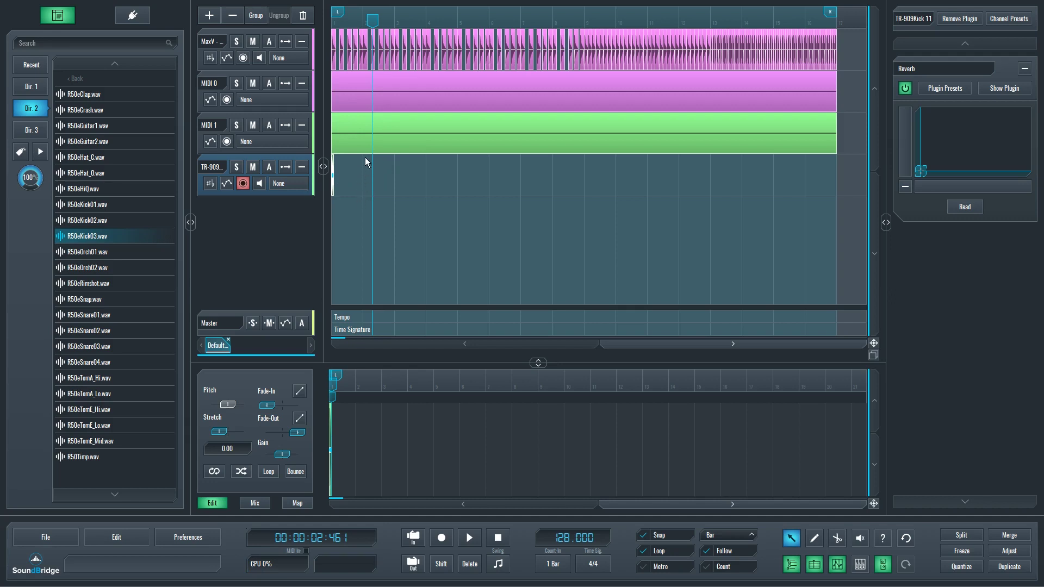
Step: Try a Gain automation block spanning the full 16 bars of the snare track, and remove it
left_click(210, 45)
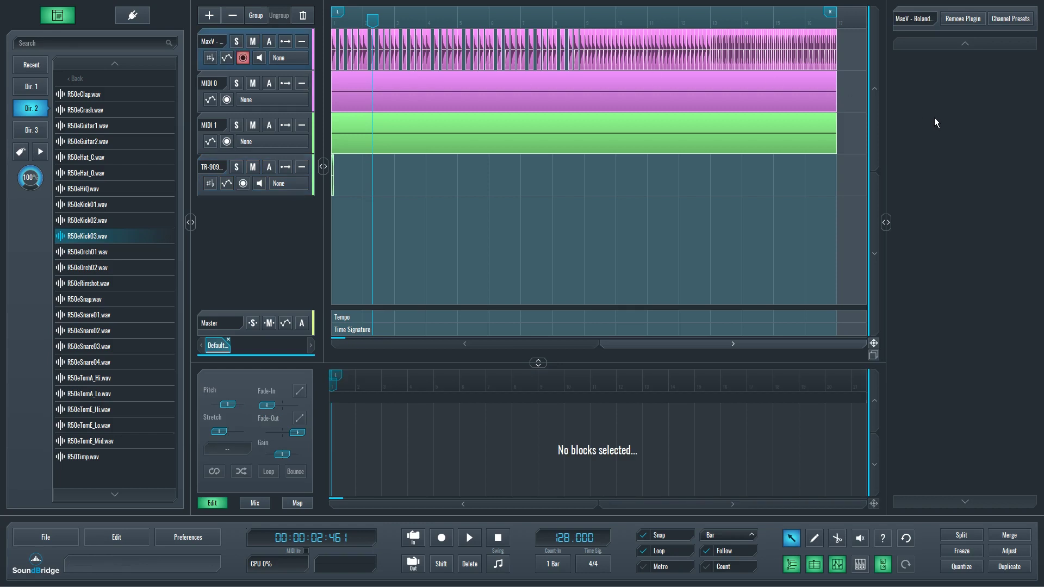
left_click(268, 42)
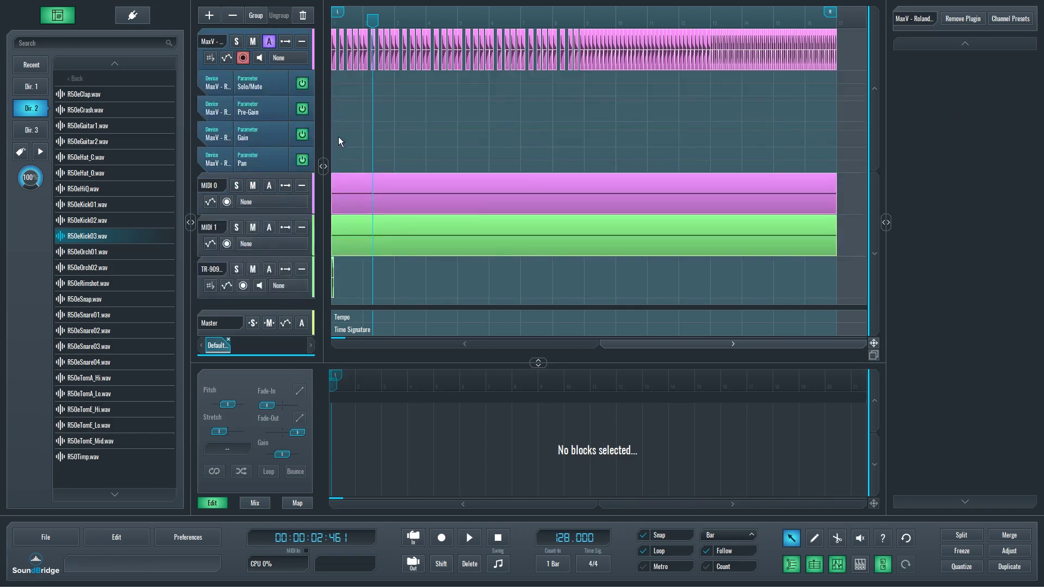
left_click_drag(358, 136, 755, 144)
left_click_drag(837, 135, 838, 135)
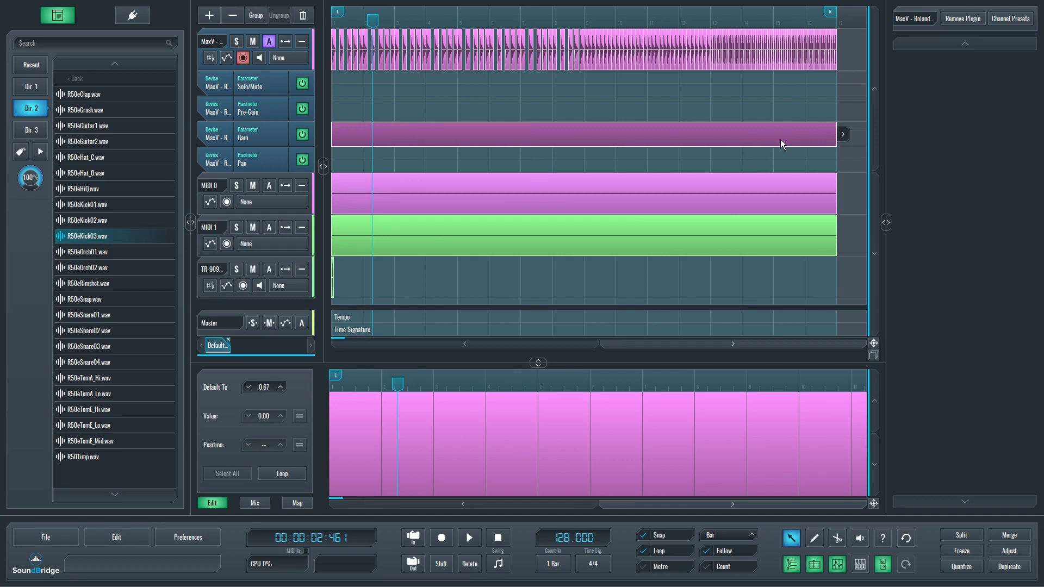
key("Delete")
left_click(269, 41)
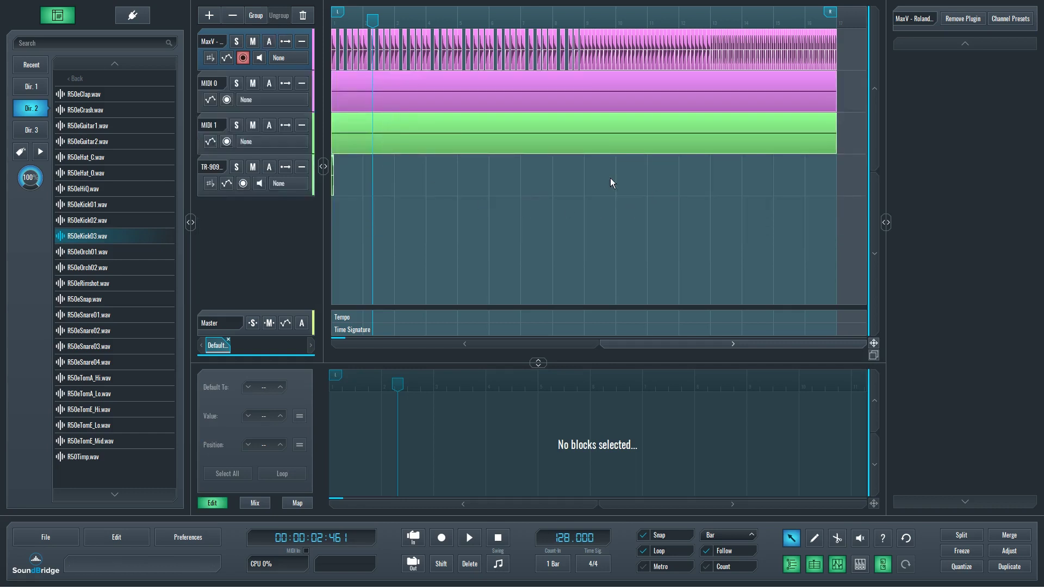
Step: Select the TR-909 kick track
left_click(209, 167)
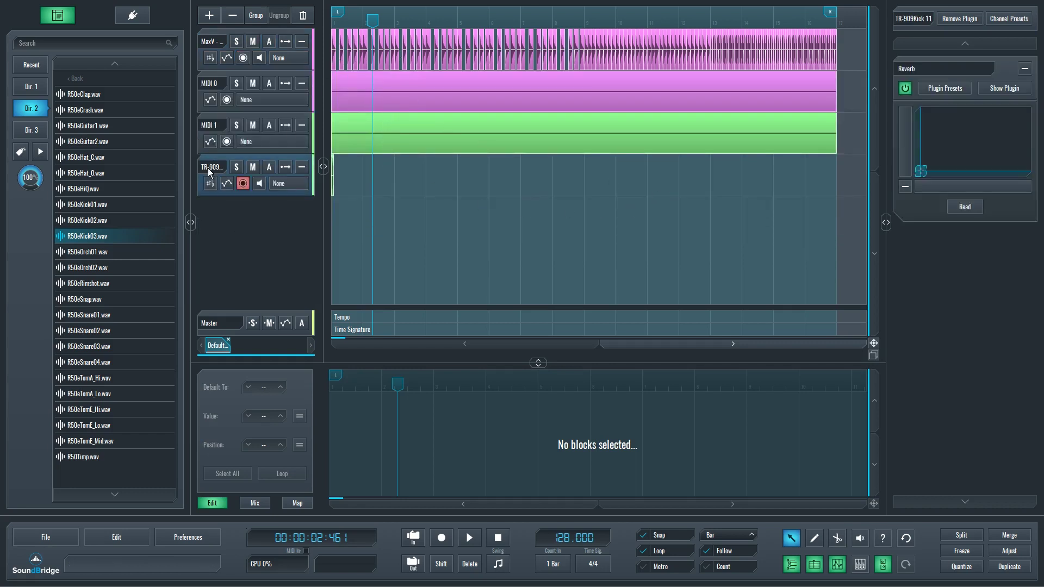